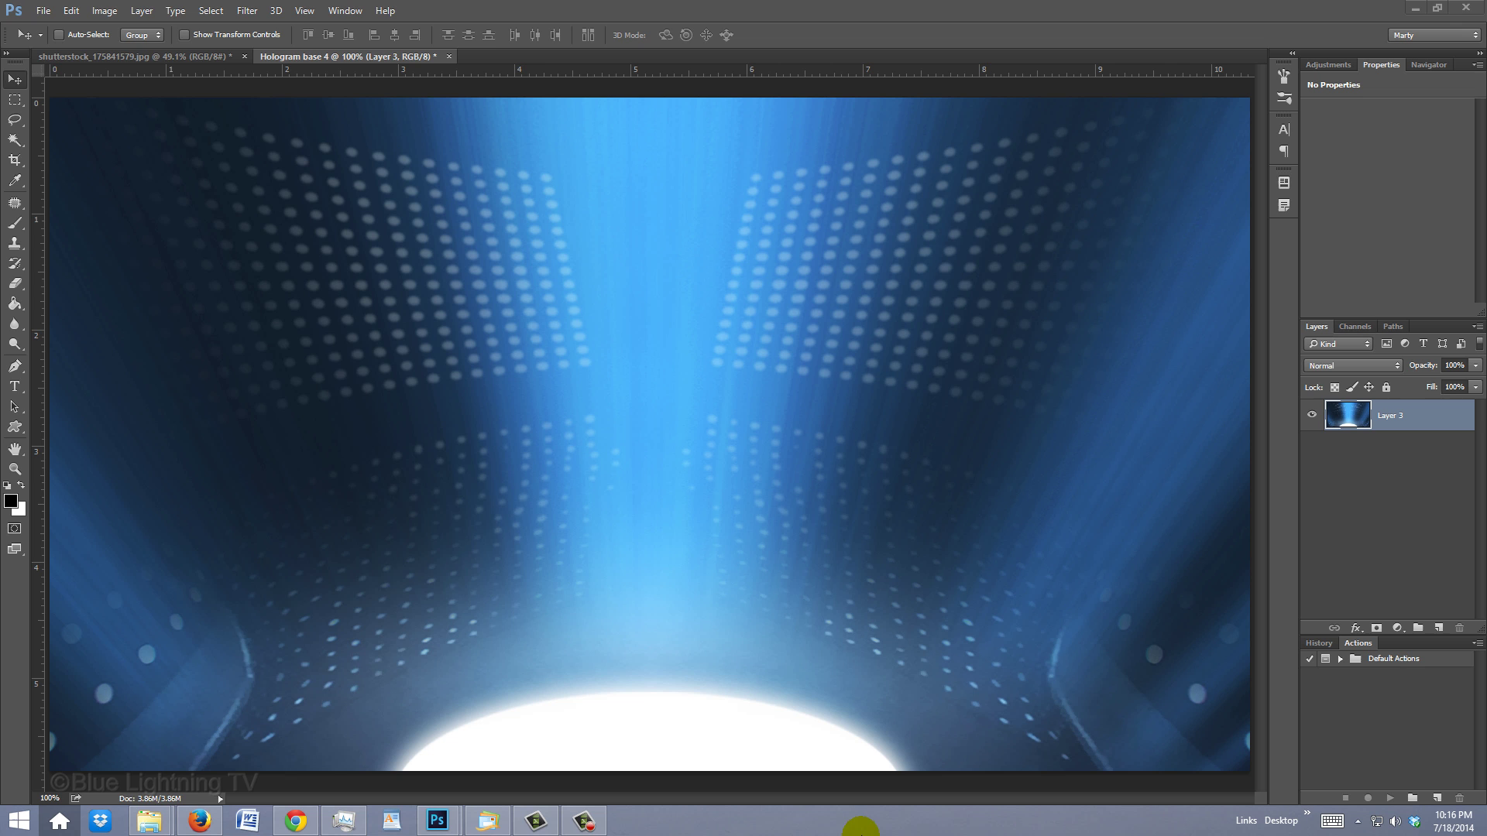
- Quick-select the whole gladiator, cape and swords included, minus the gap between his legs
{"action": "left_click", "coordinate": [147, 58]}
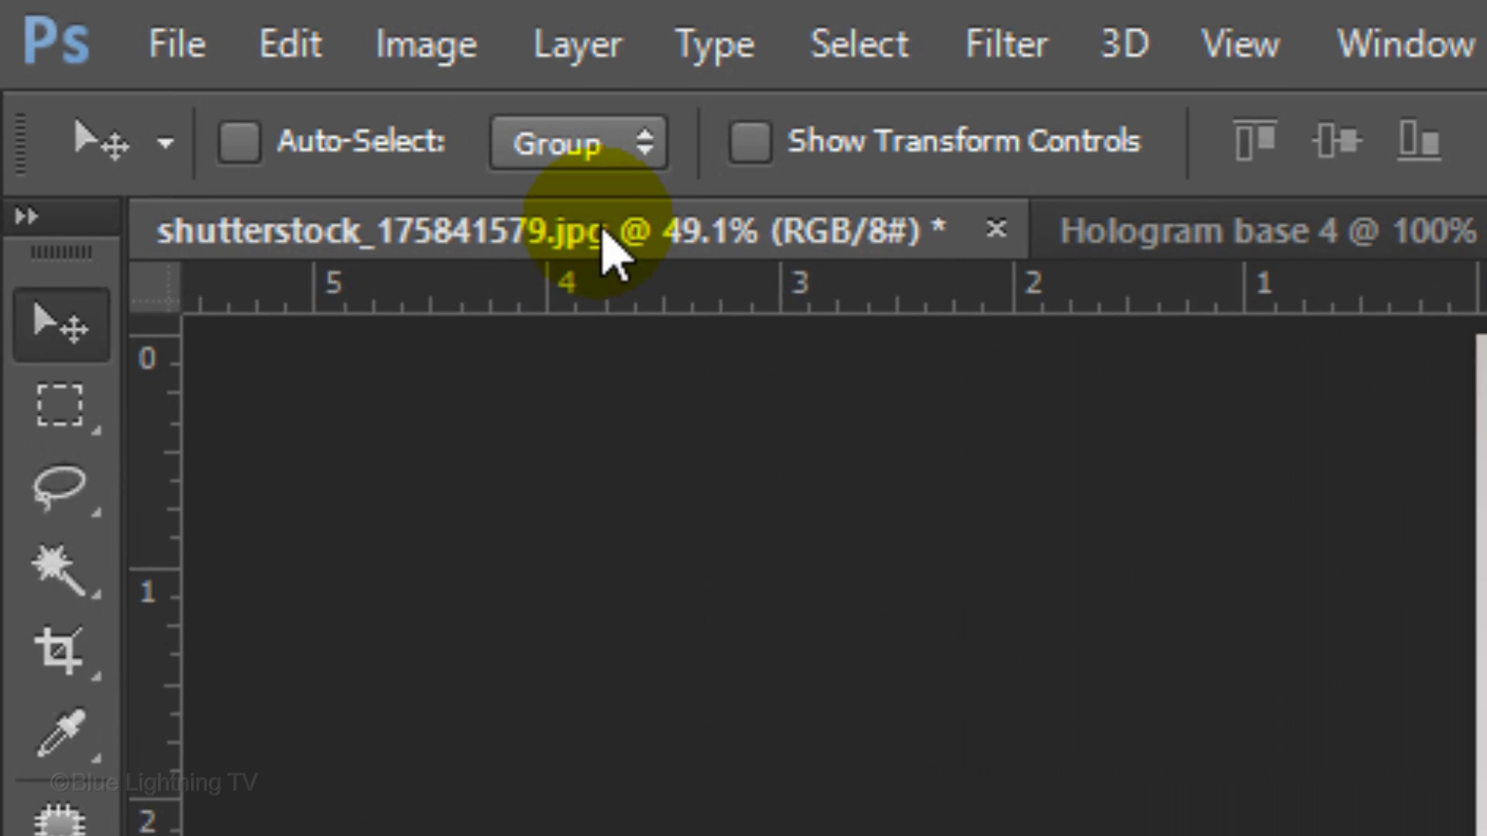
{"action": "left_click", "coordinate": [85, 600]}
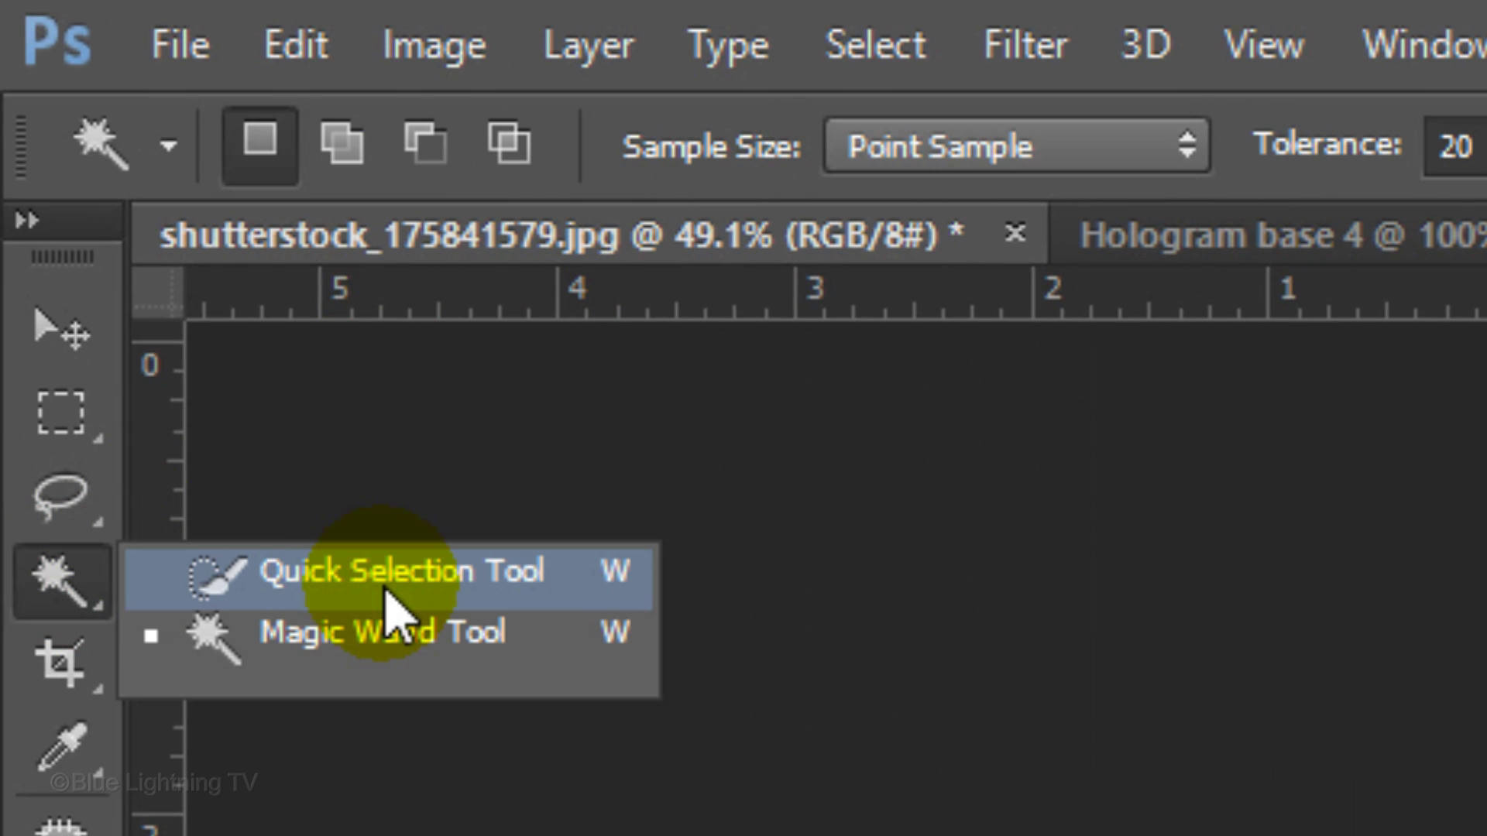
{"action": "left_click", "coordinate": [385, 600]}
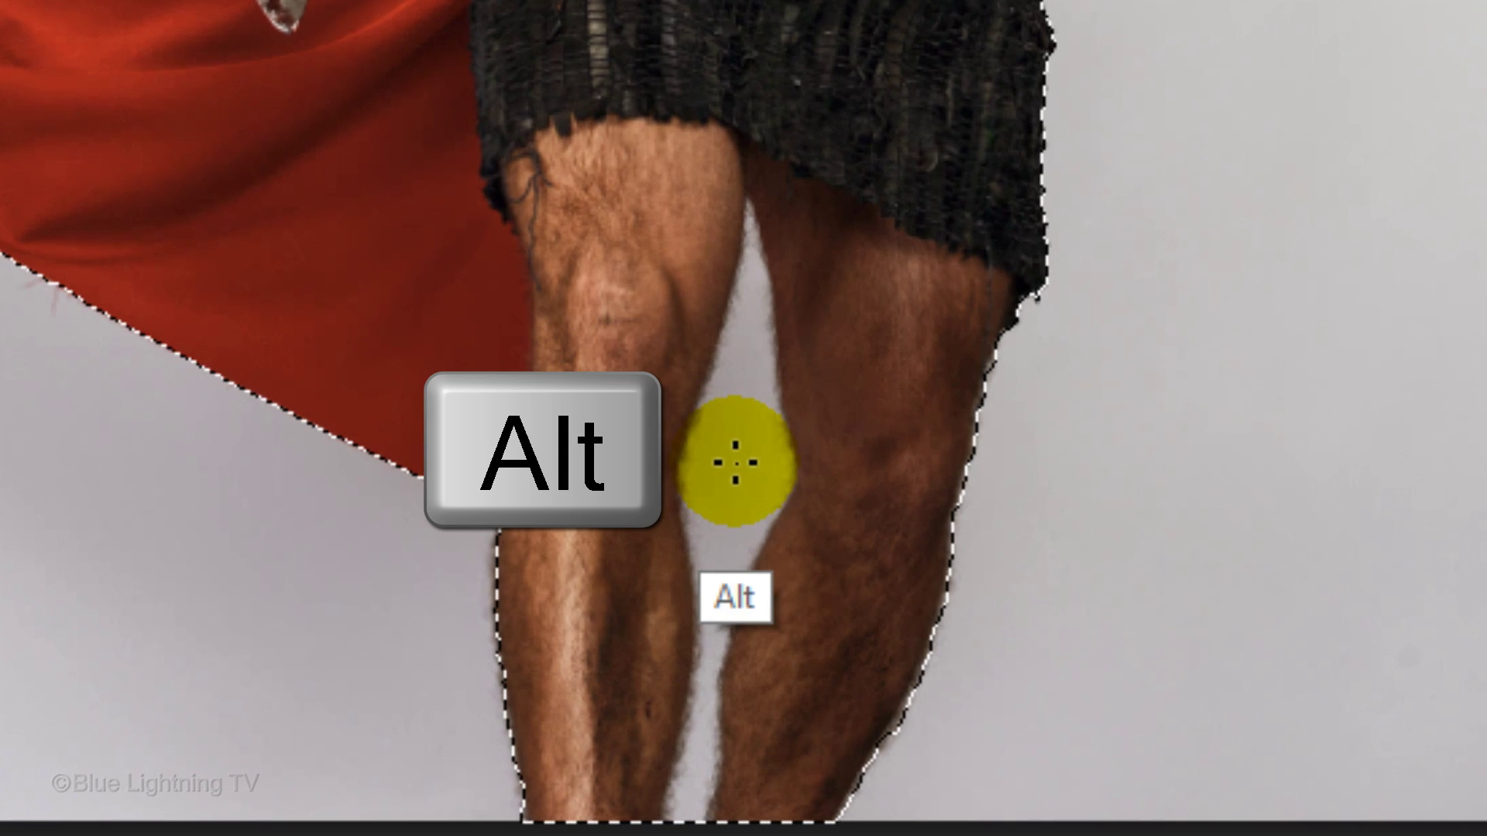
{"action": "left_click_drag", "start_coordinate": [723, 458], "coordinate": [731, 392]}
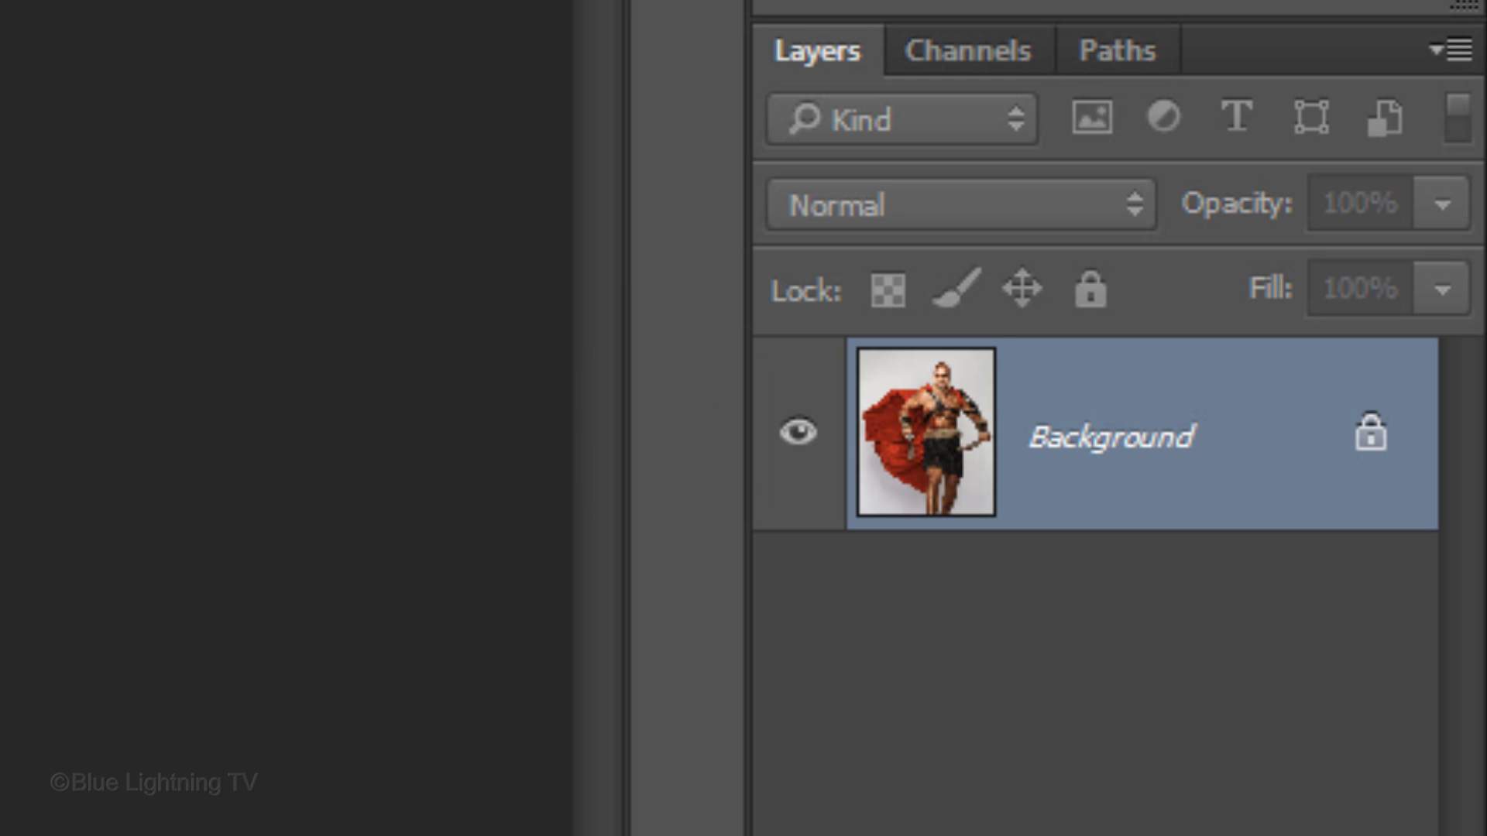
- Copy the selected gladiator to a new layer and drag it into the Hologram base document
{"action": "key", "text": "ctrl+j"}
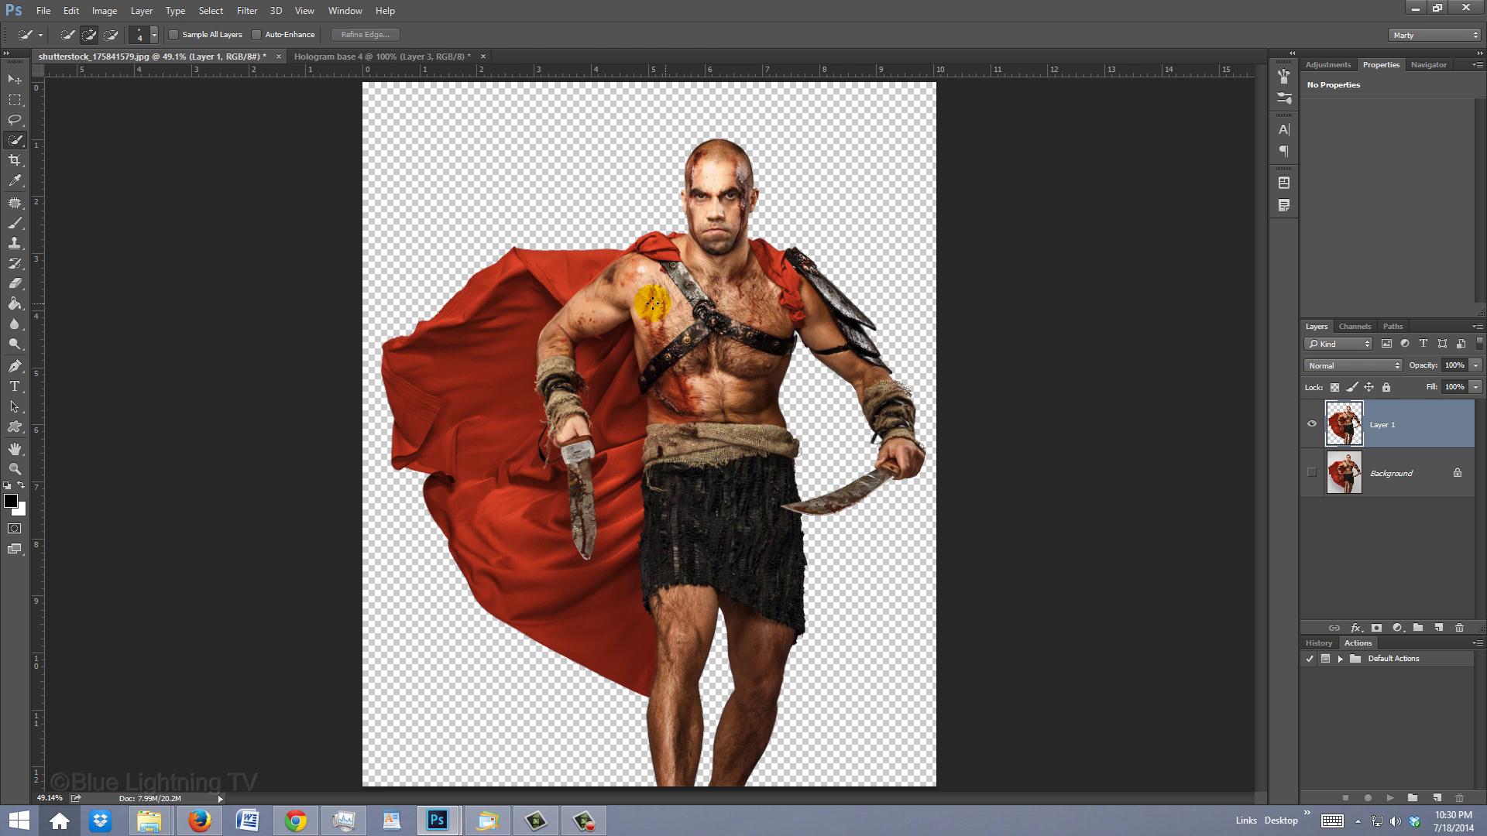
{"action": "key", "text": "v"}
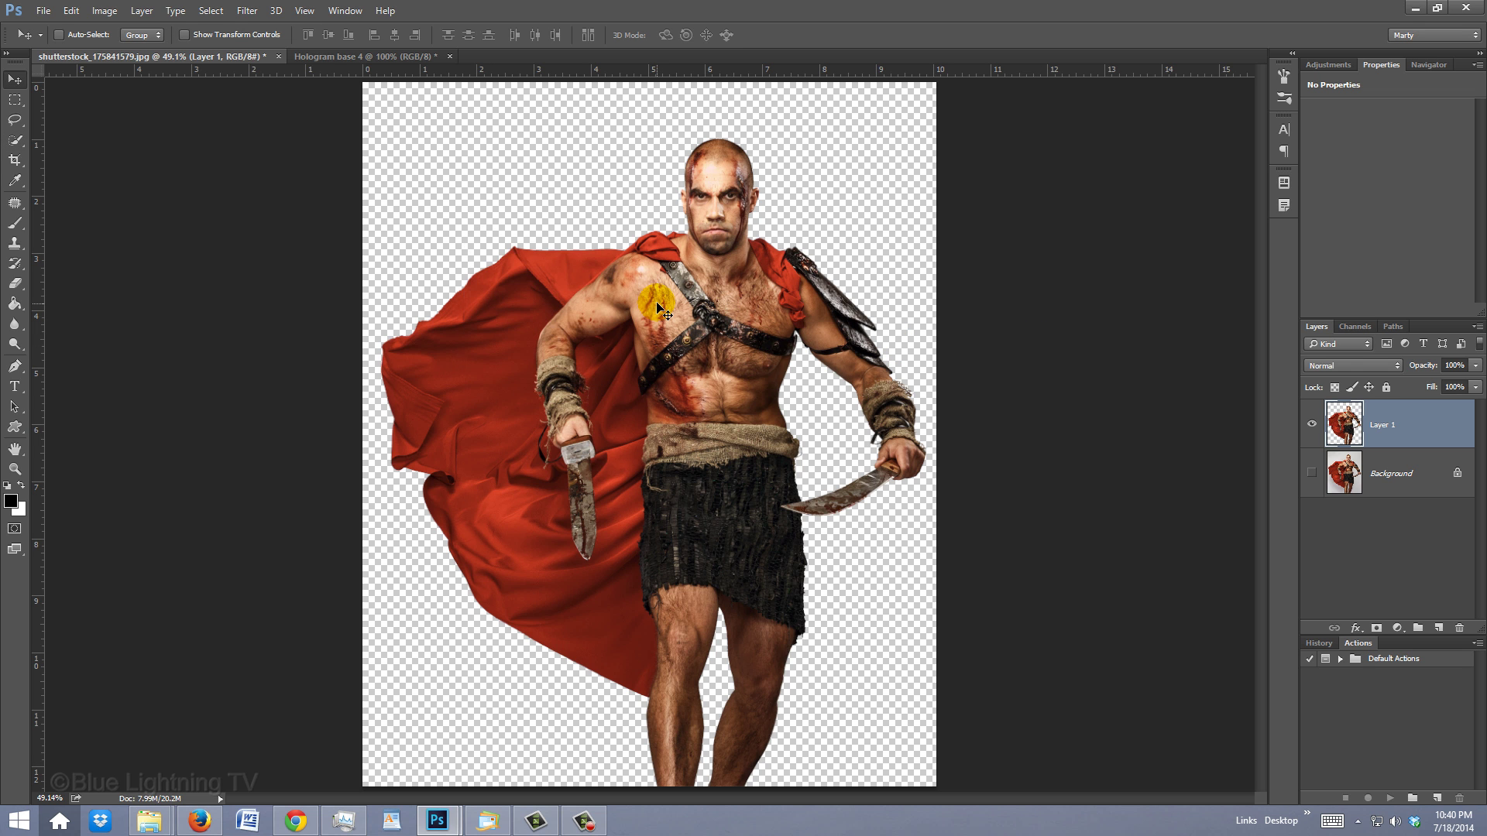
{"action": "left_click_drag", "start_coordinate": [657, 308], "coordinate": [392, 57]}
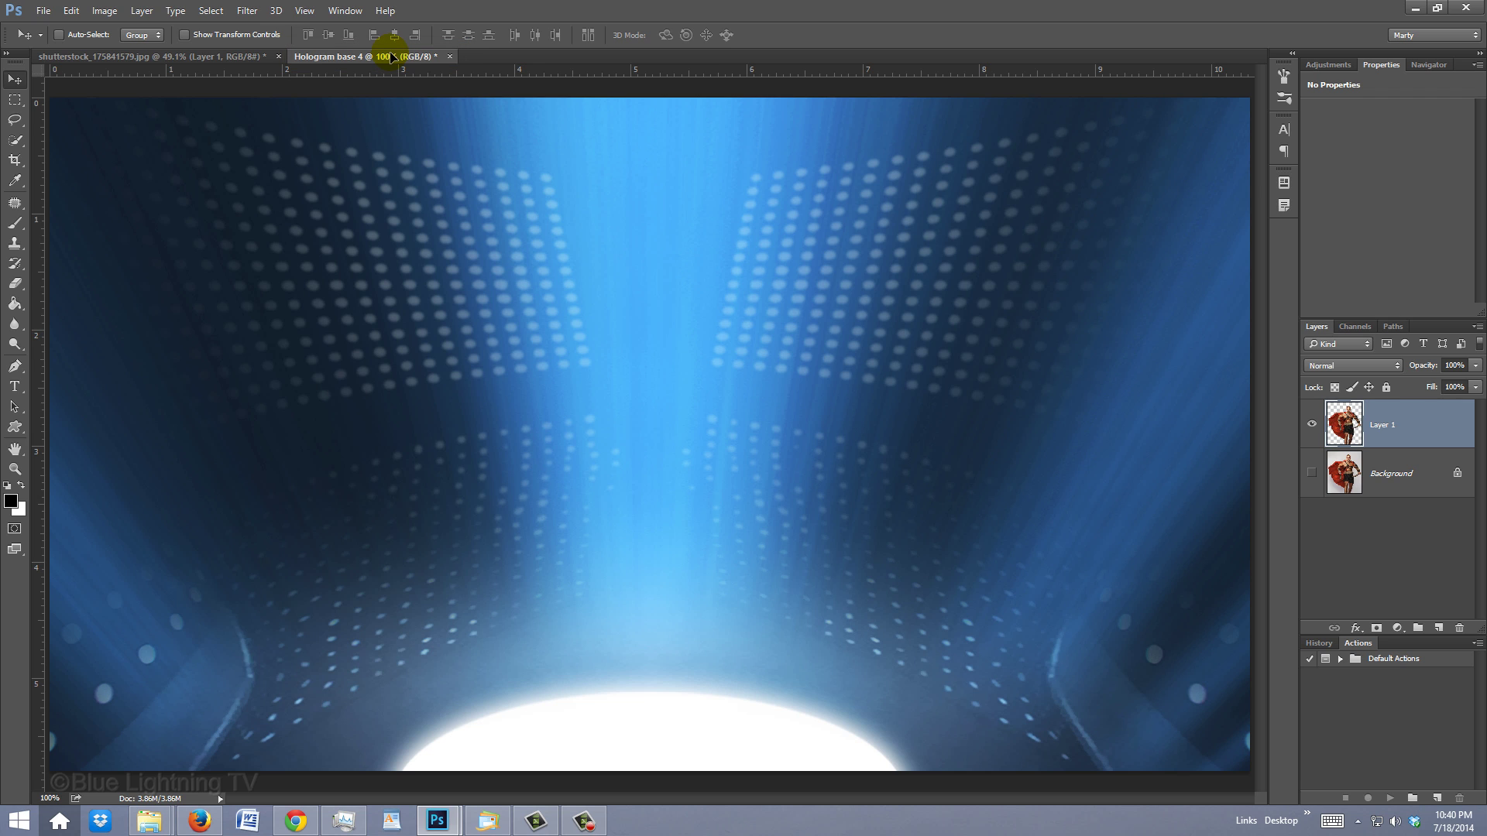
{"action": "left_click_drag", "start_coordinate": [392, 57], "coordinate": [435, 119]}
{"action": "left_click_drag", "start_coordinate": [644, 446], "coordinate": [662, 482]}
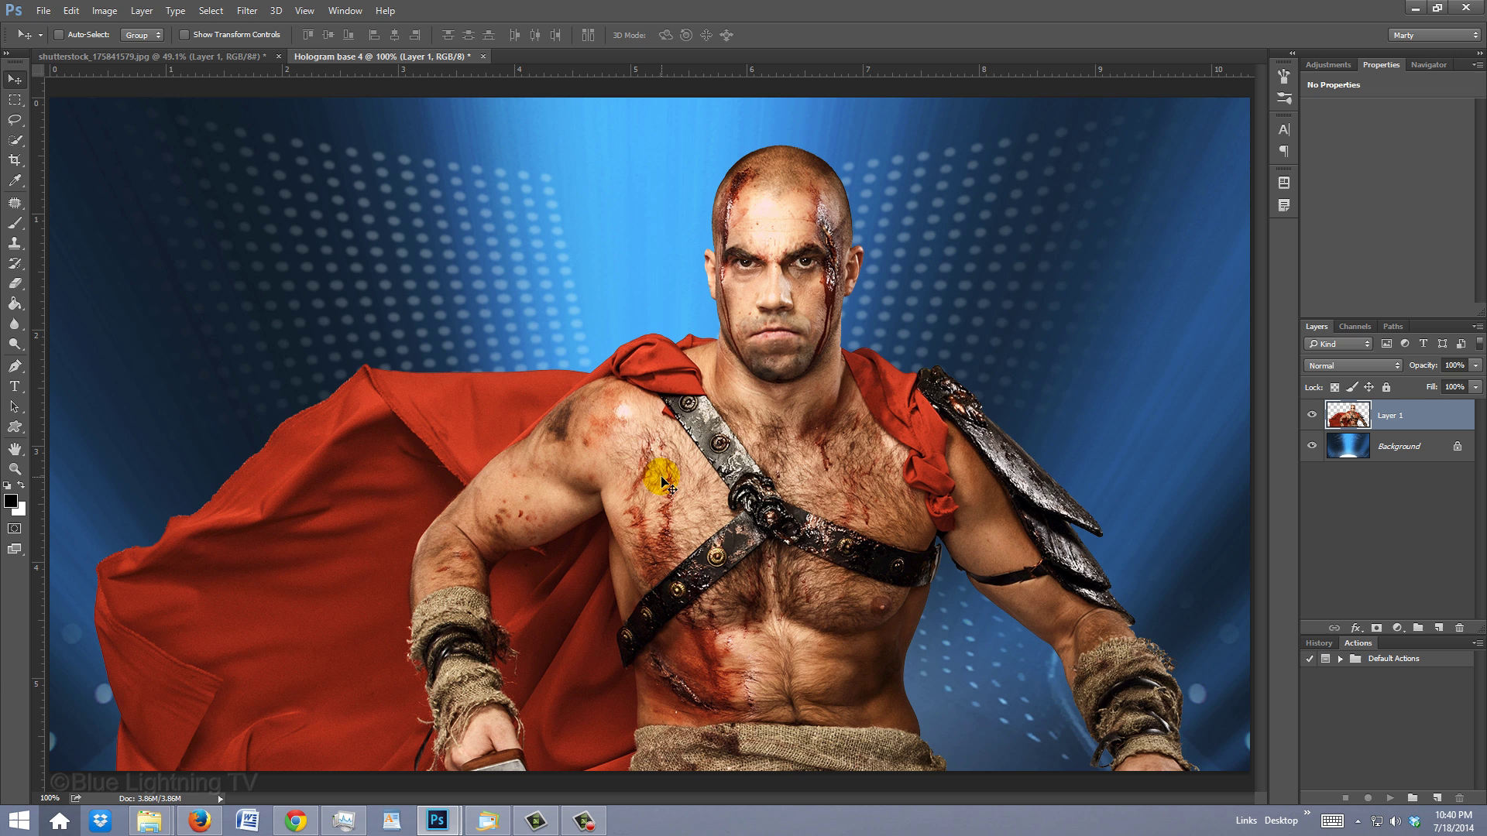
- Scale the gladiator to about half size and place him centred on the glowing floor
{"action": "key", "text": "ctrl+t"}
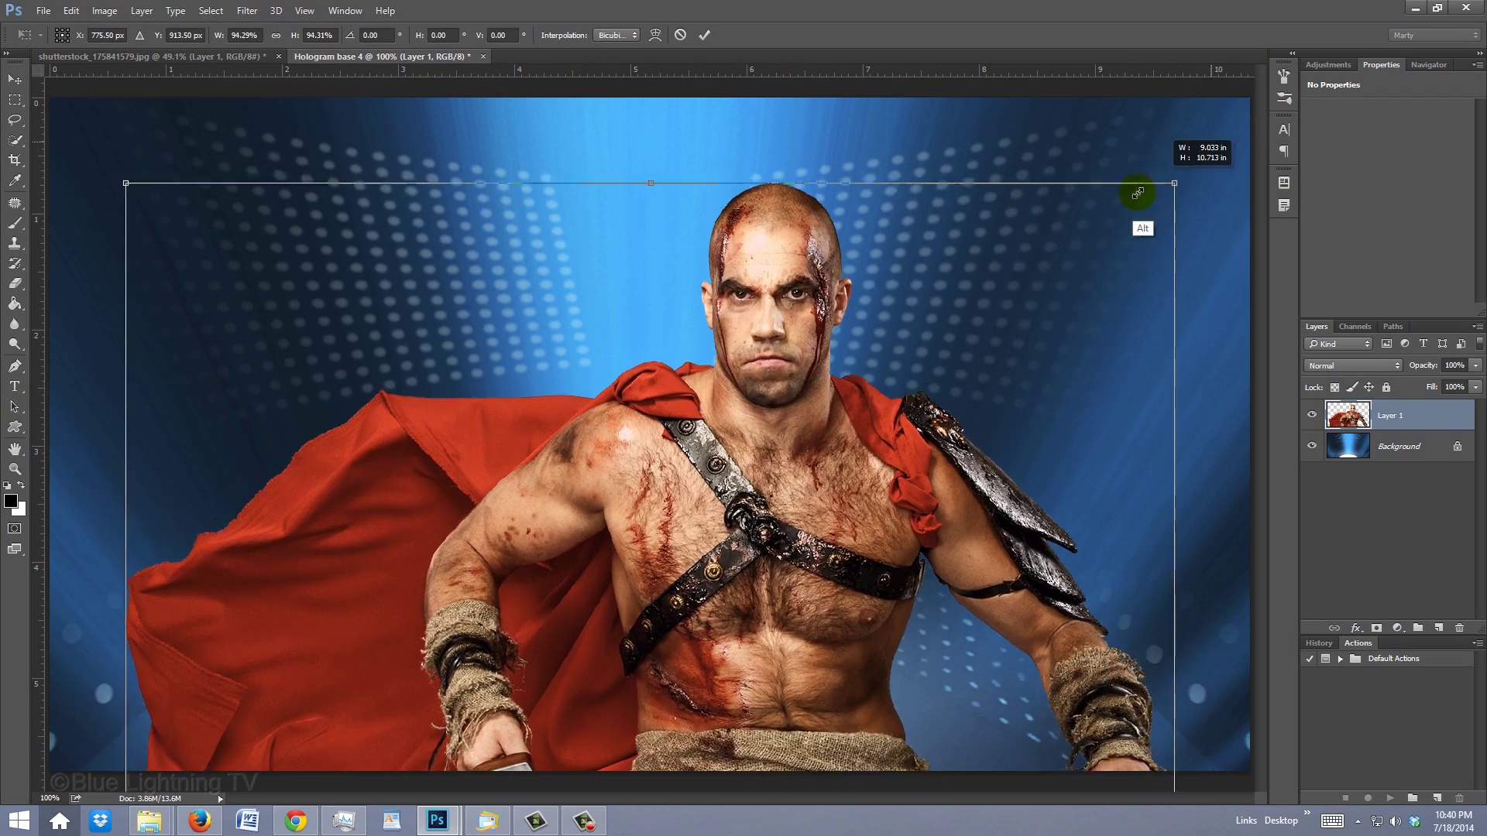
{"action": "left_click_drag", "start_coordinate": [1139, 189], "coordinate": [847, 412]}
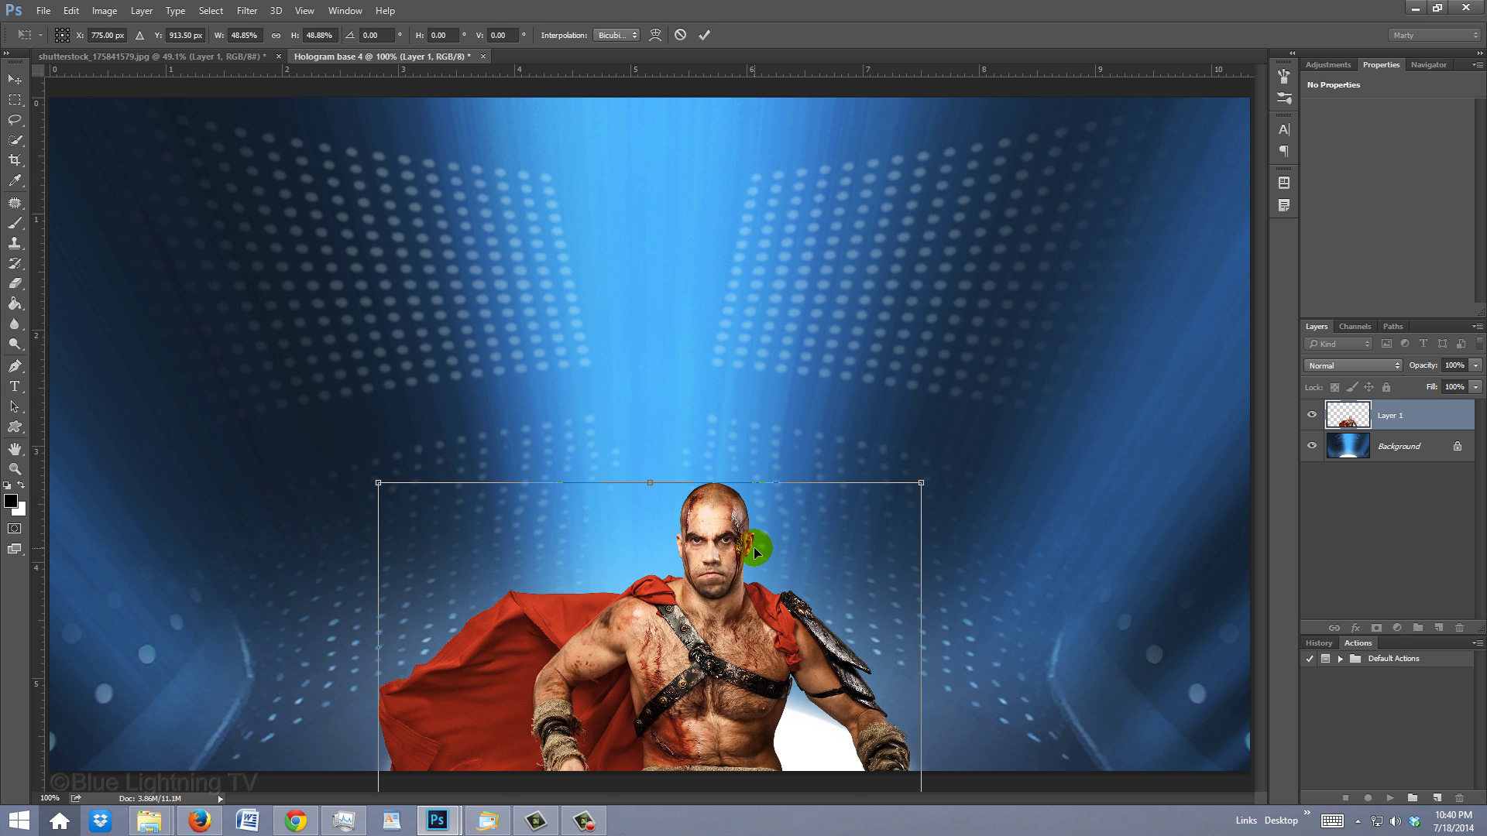
{"action": "mouse_move", "coordinate": [756, 552]}
{"action": "left_mouse_down"}
{"action": "mouse_move", "coordinate": [781, 133]}
{"action": "mouse_move", "coordinate": [802, 223]}
{"action": "mouse_move", "coordinate": [797, 182]}
{"action": "mouse_move", "coordinate": [808, 192]}
{"action": "left_mouse_up"}
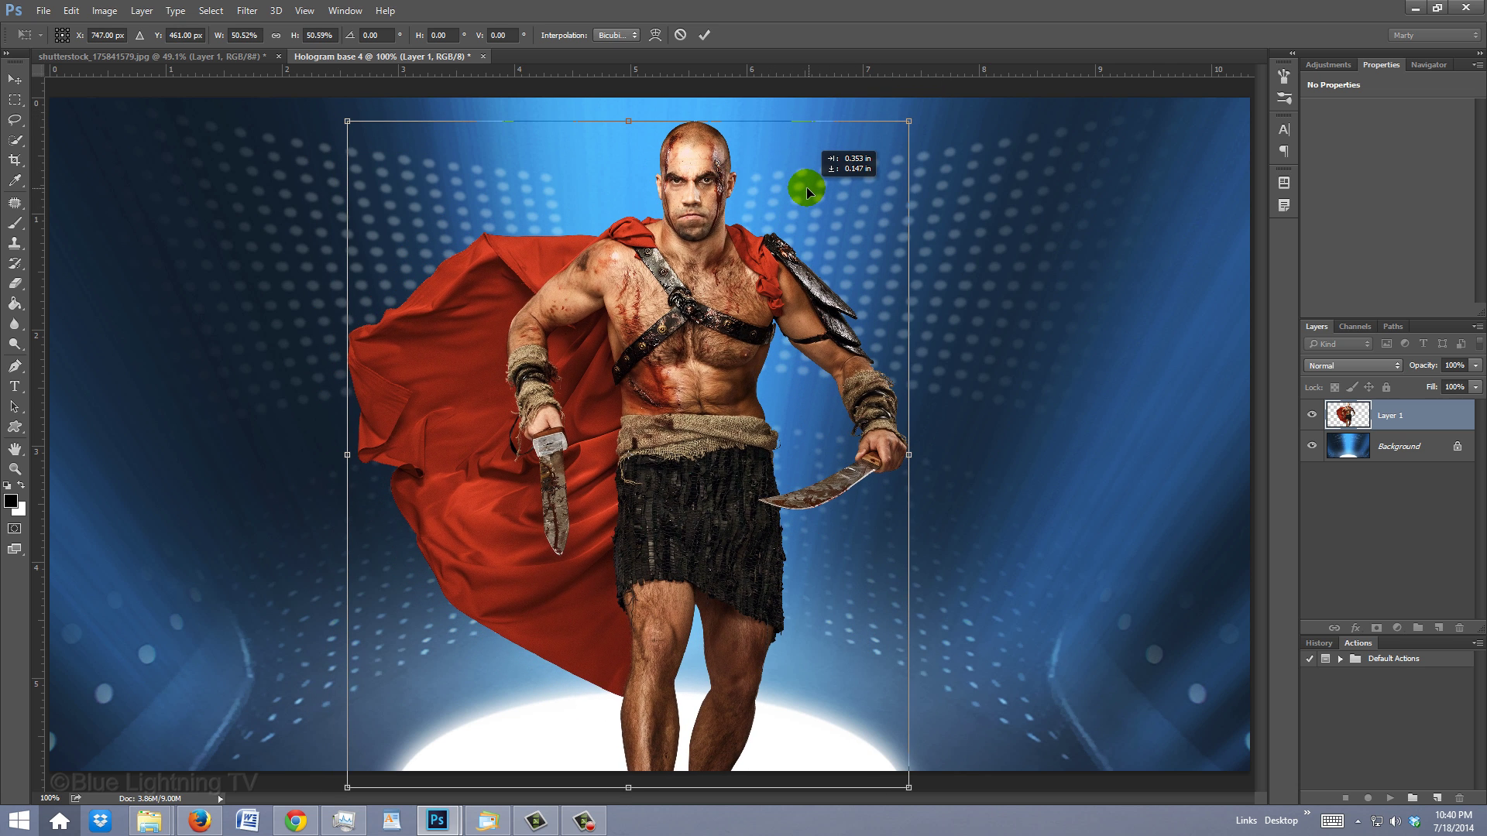
{"action": "key", "text": "Return"}
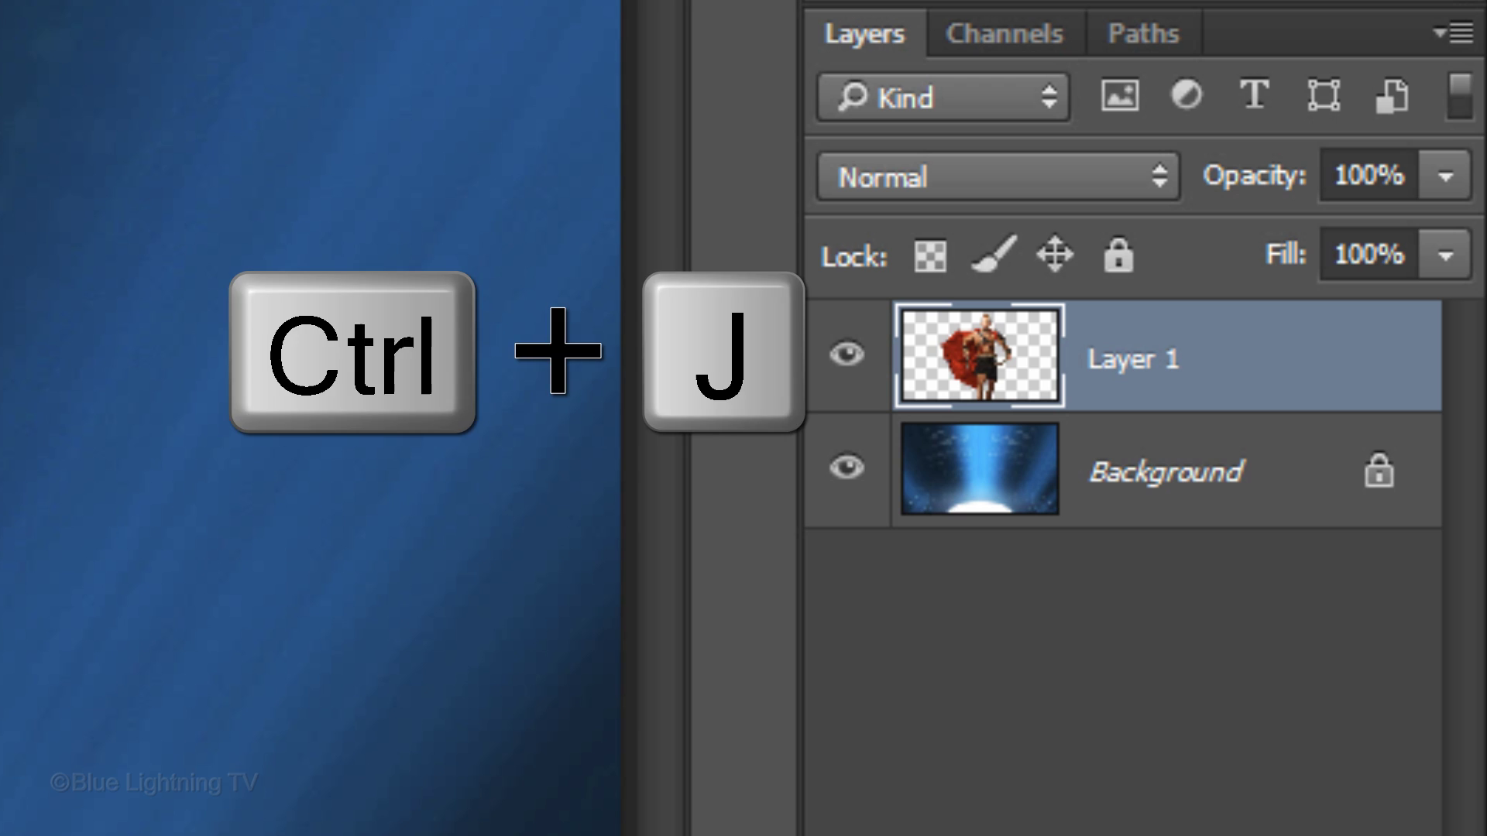
- Duplicate the gladiator layer and name the copies 'glow' and 'blur edges'
{"action": "key", "text": "ctrl+j"}
{"action": "key", "text": "ctrl+j"}
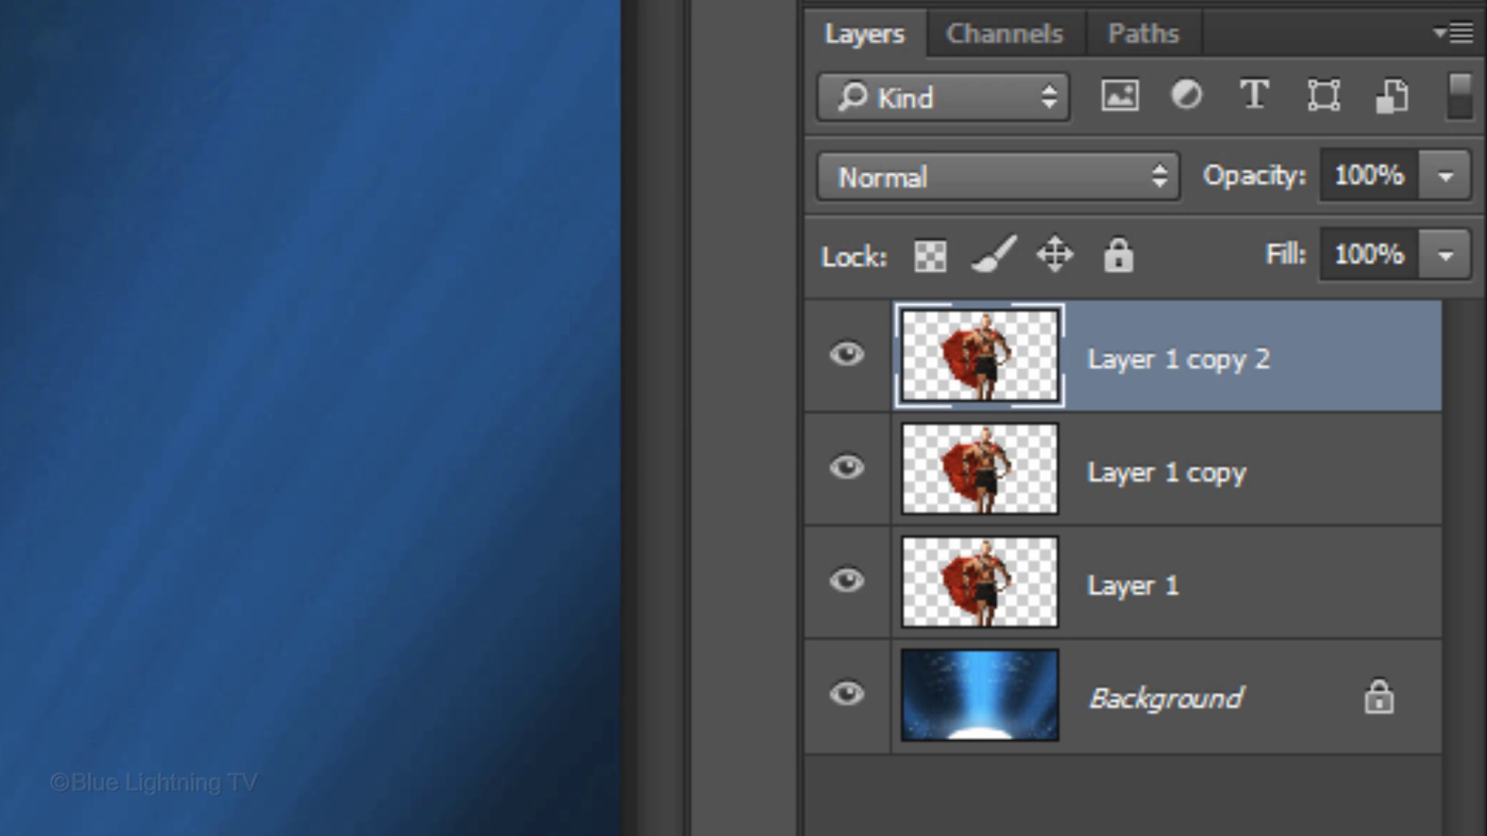
{"action": "double_click", "coordinate": [1156, 356]}
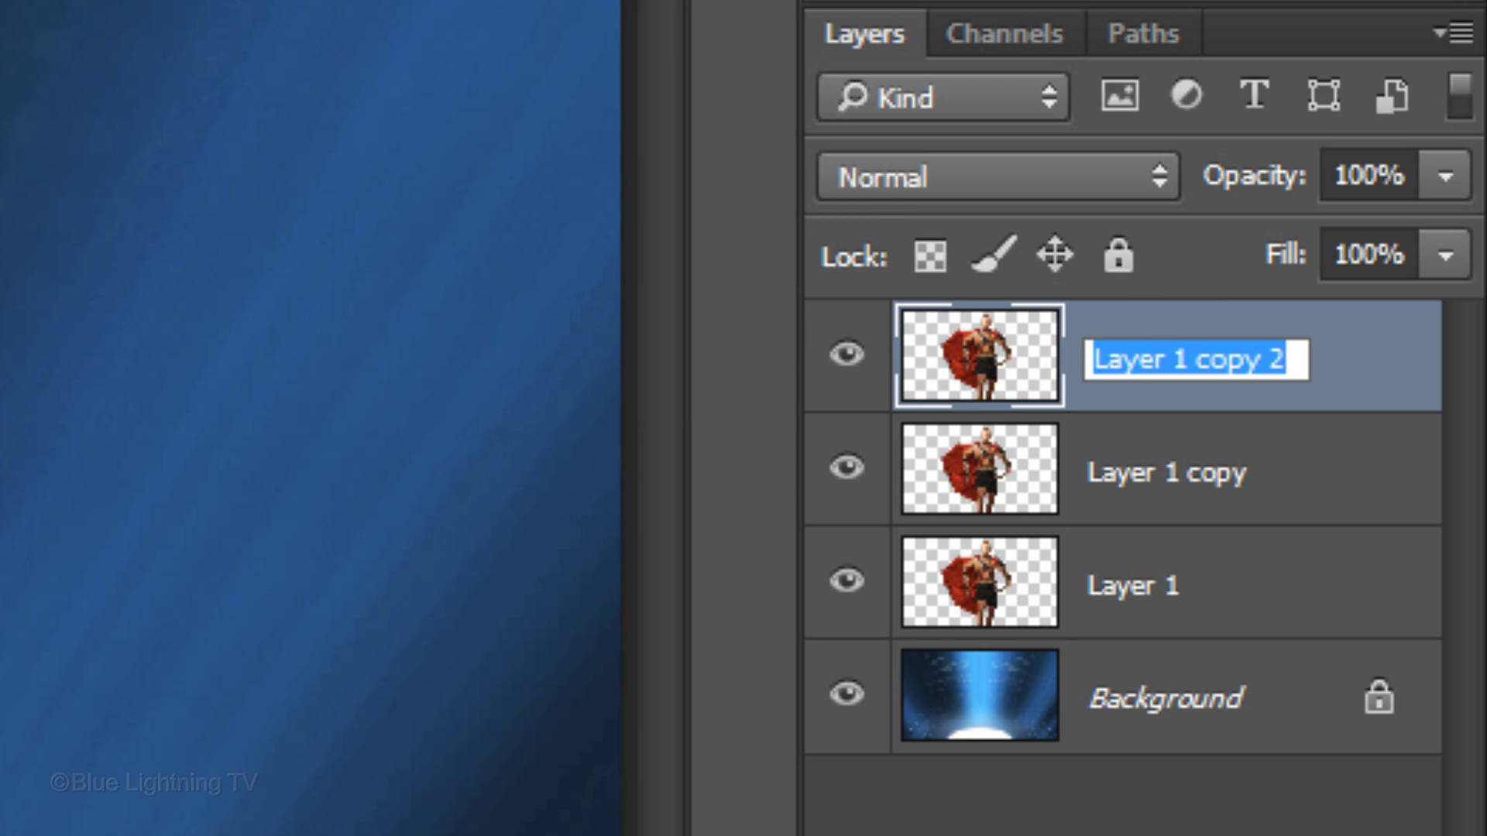
{"action": "type", "text": "glow"}
{"action": "key", "text": "Return"}
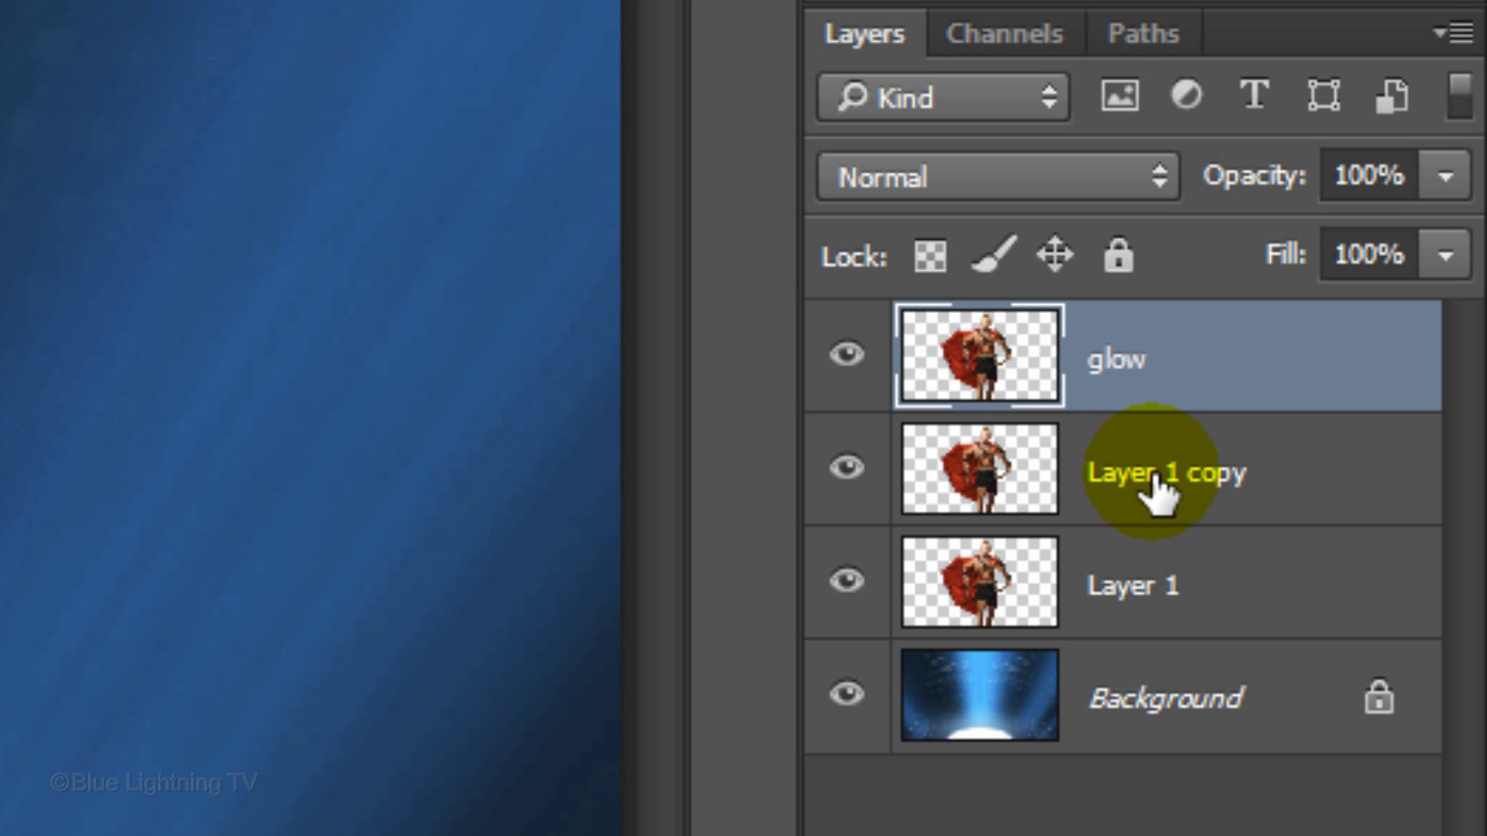
{"action": "double_click", "coordinate": [1105, 472]}
{"action": "type", "text": "blur edges"}
{"action": "key", "text": "Return"}
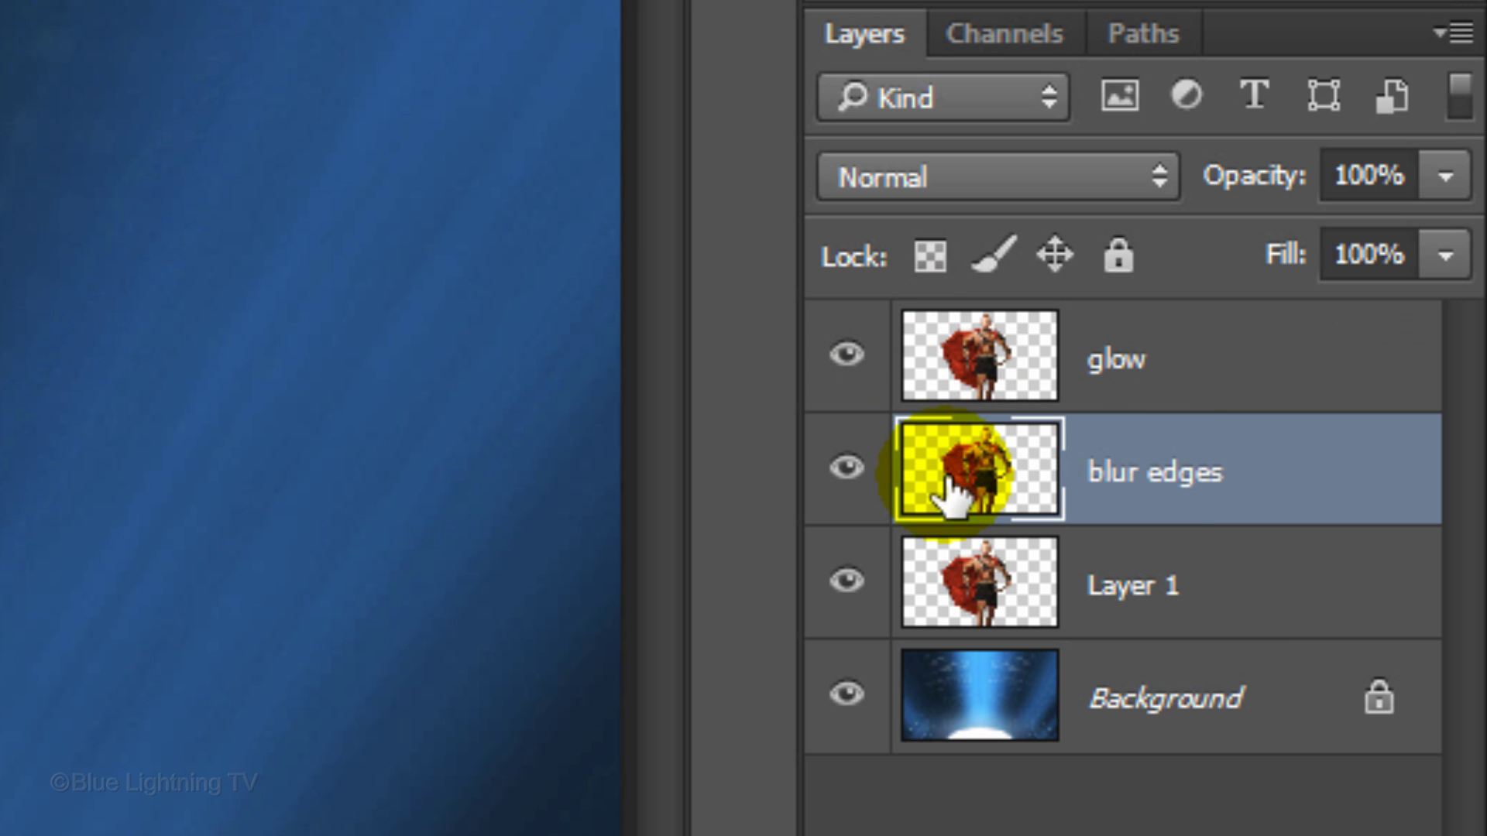
- Name the original layer 'motion blur' and hide the glow and blur edges layers
{"action": "double_click", "coordinate": [1099, 586]}
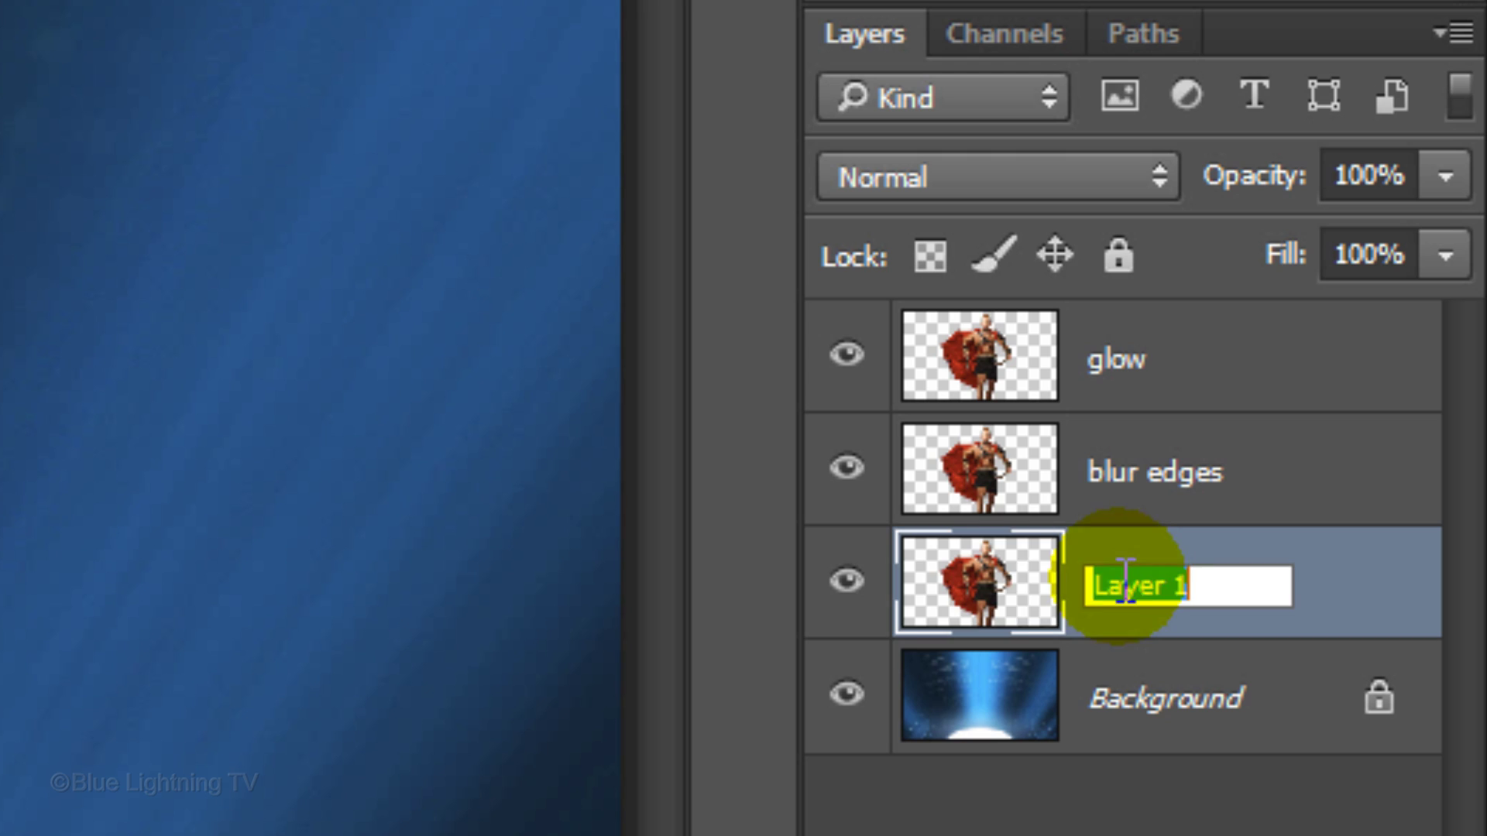
{"action": "type", "text": "motion blur"}
{"action": "left_click", "coordinate": [921, 593]}
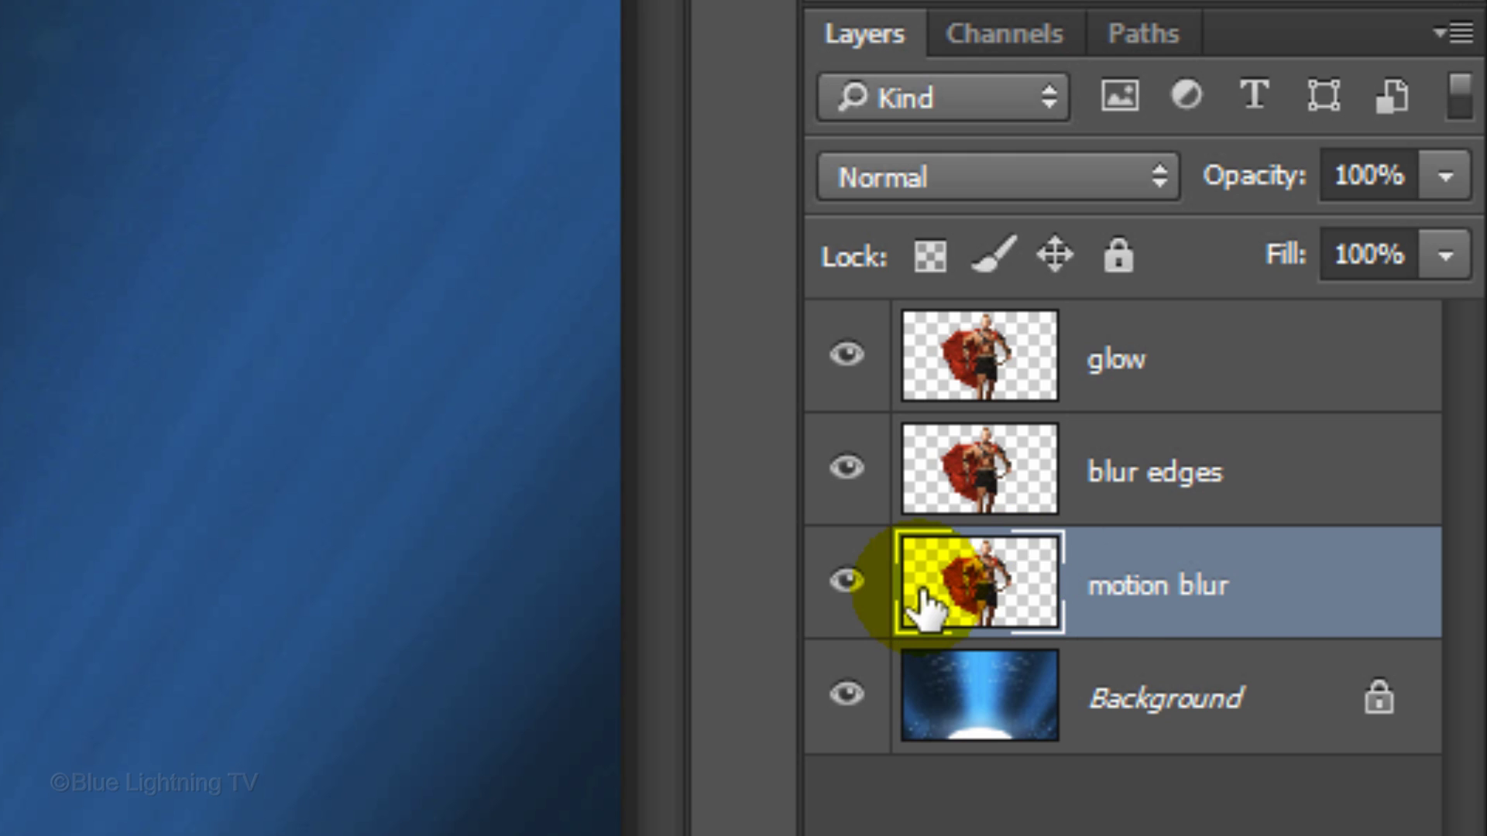
{"action": "left_click", "coordinate": [847, 469]}
{"action": "left_click", "coordinate": [848, 359]}
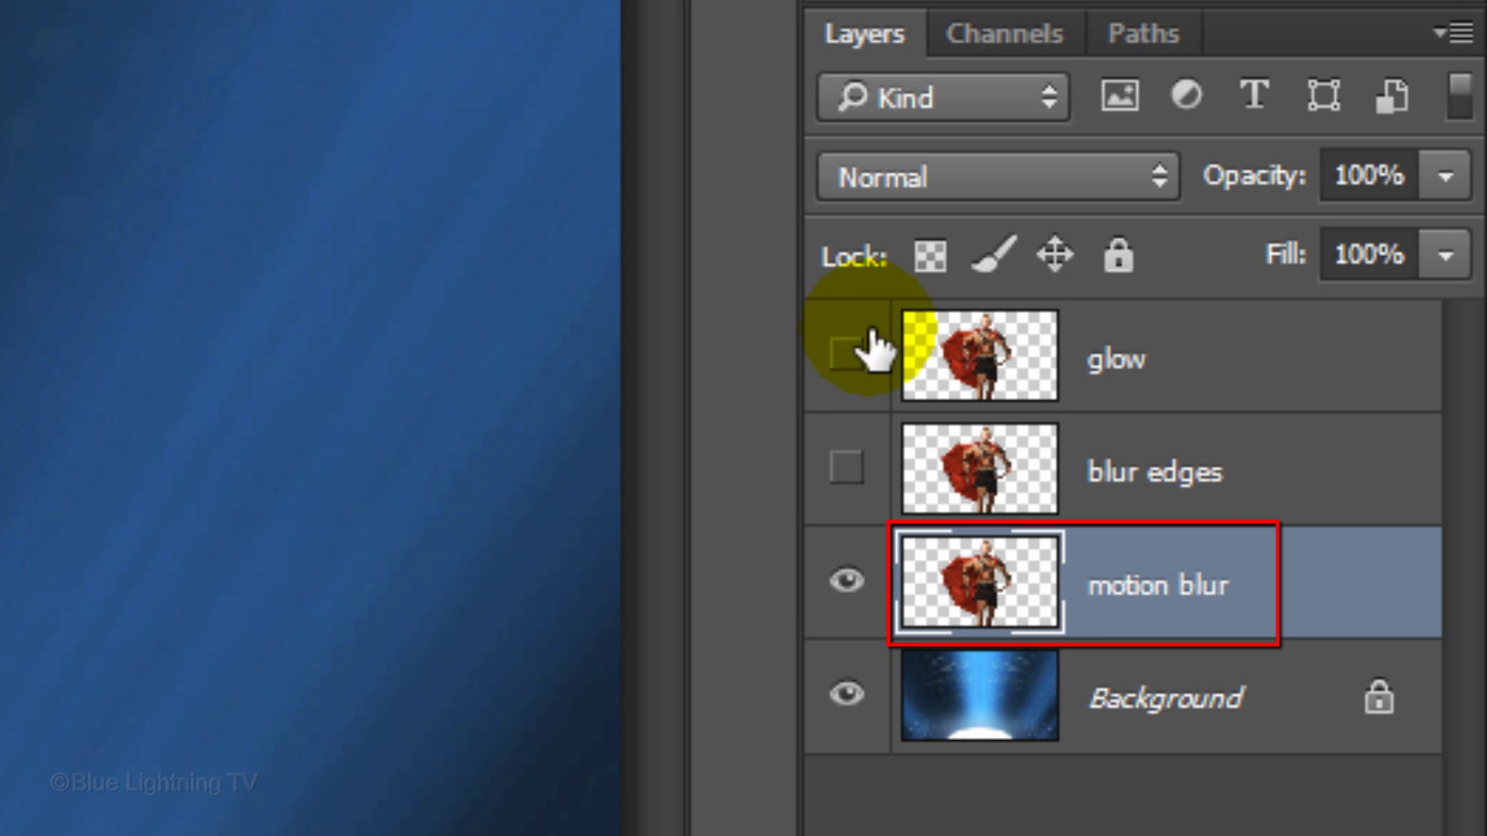
- Blend the motion blur layer in Linear Light and apply a Motion Blur filter to it
{"action": "left_click", "coordinate": [902, 177]}
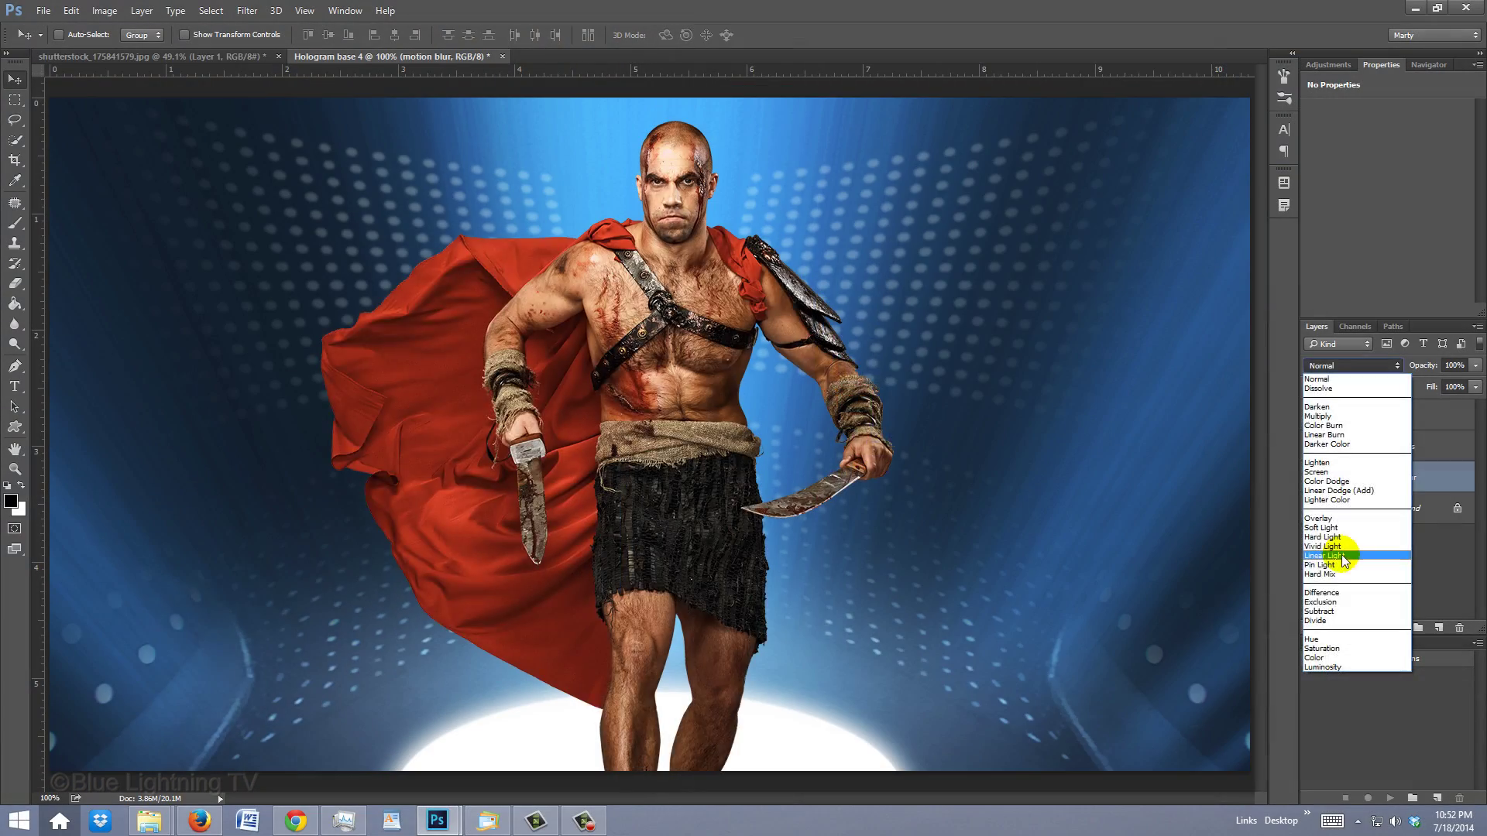
{"action": "left_click", "coordinate": [879, 401]}
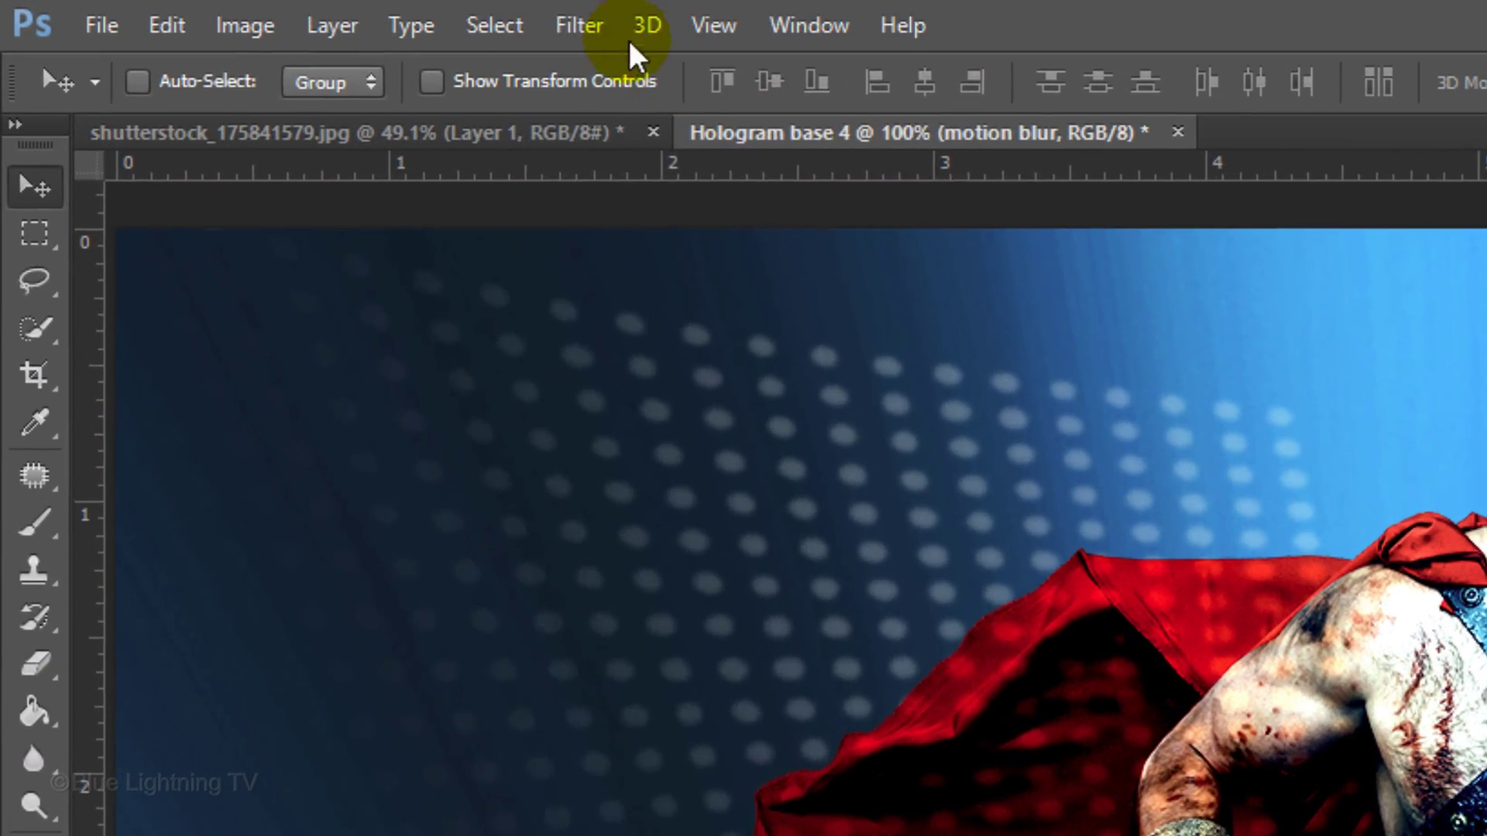
{"action": "left_click", "coordinate": [254, 11]}
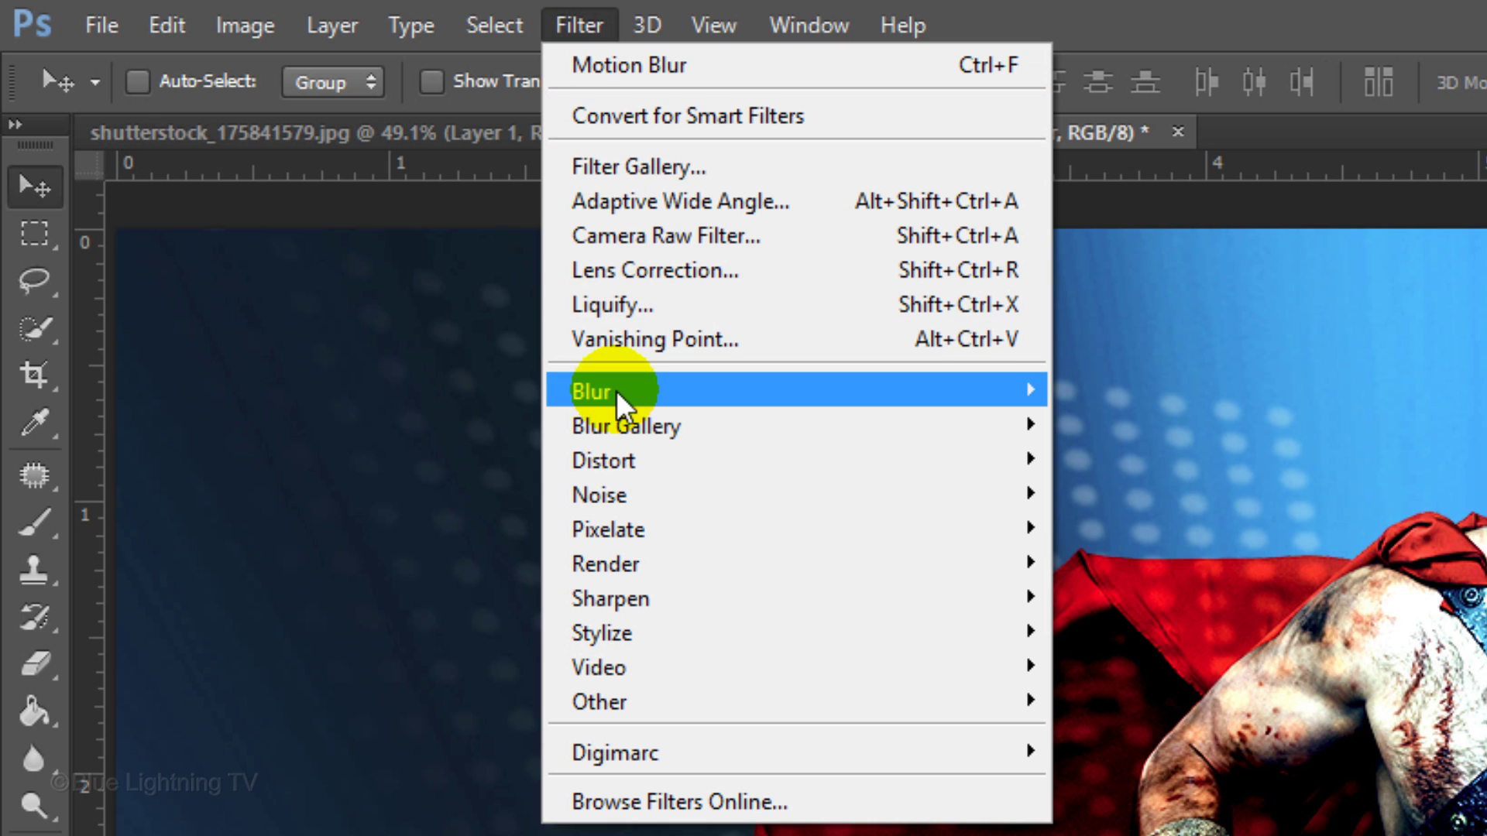
{"action": "mouse_move", "coordinate": [650, 392]}
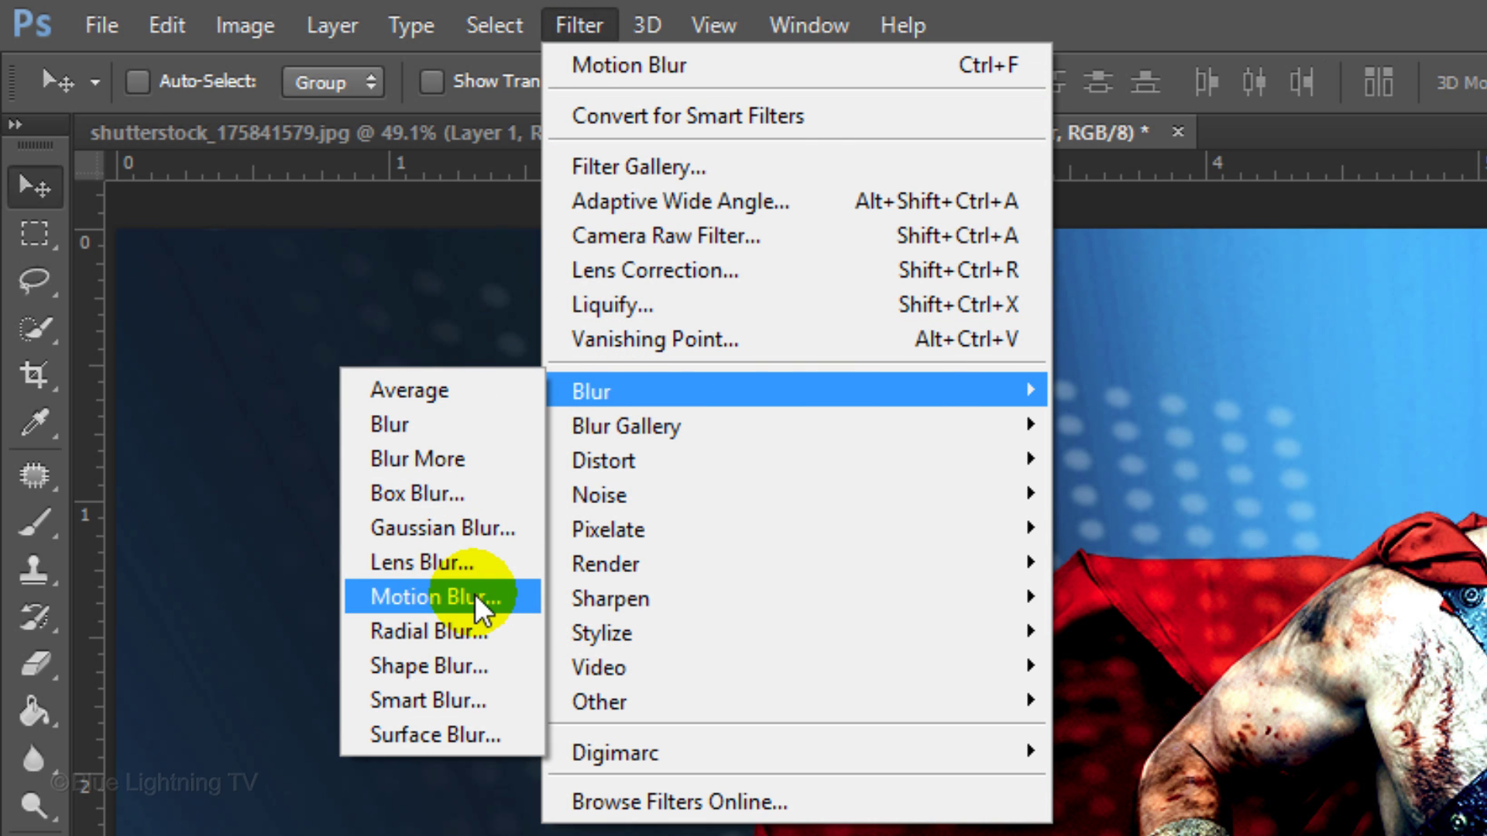
{"action": "left_click", "coordinate": [475, 593]}
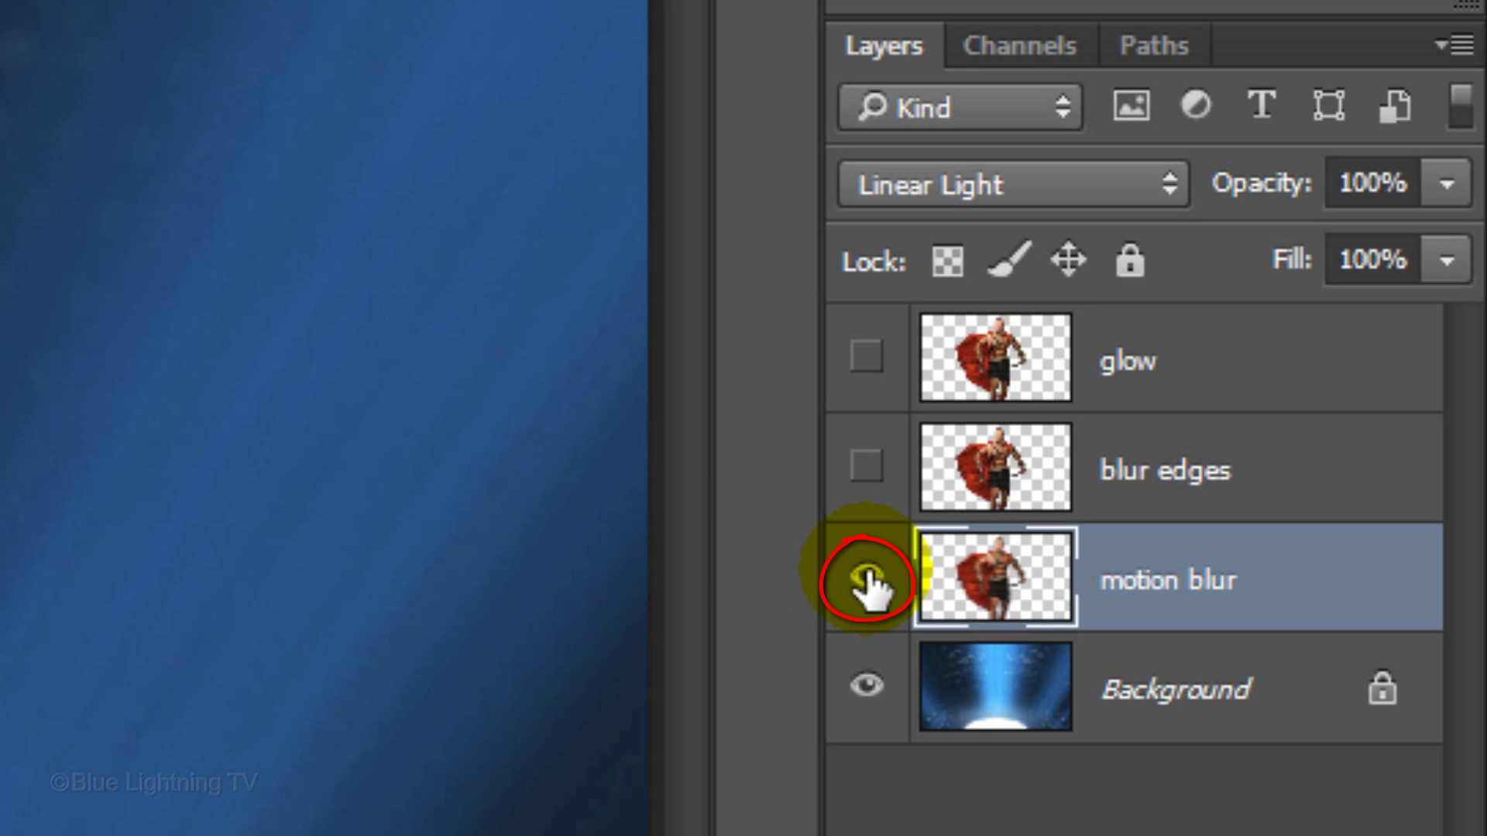
- Hide motion blur, then show the blur edges layer and blend it in Luminosity
{"action": "left_click", "coordinate": [865, 580]}
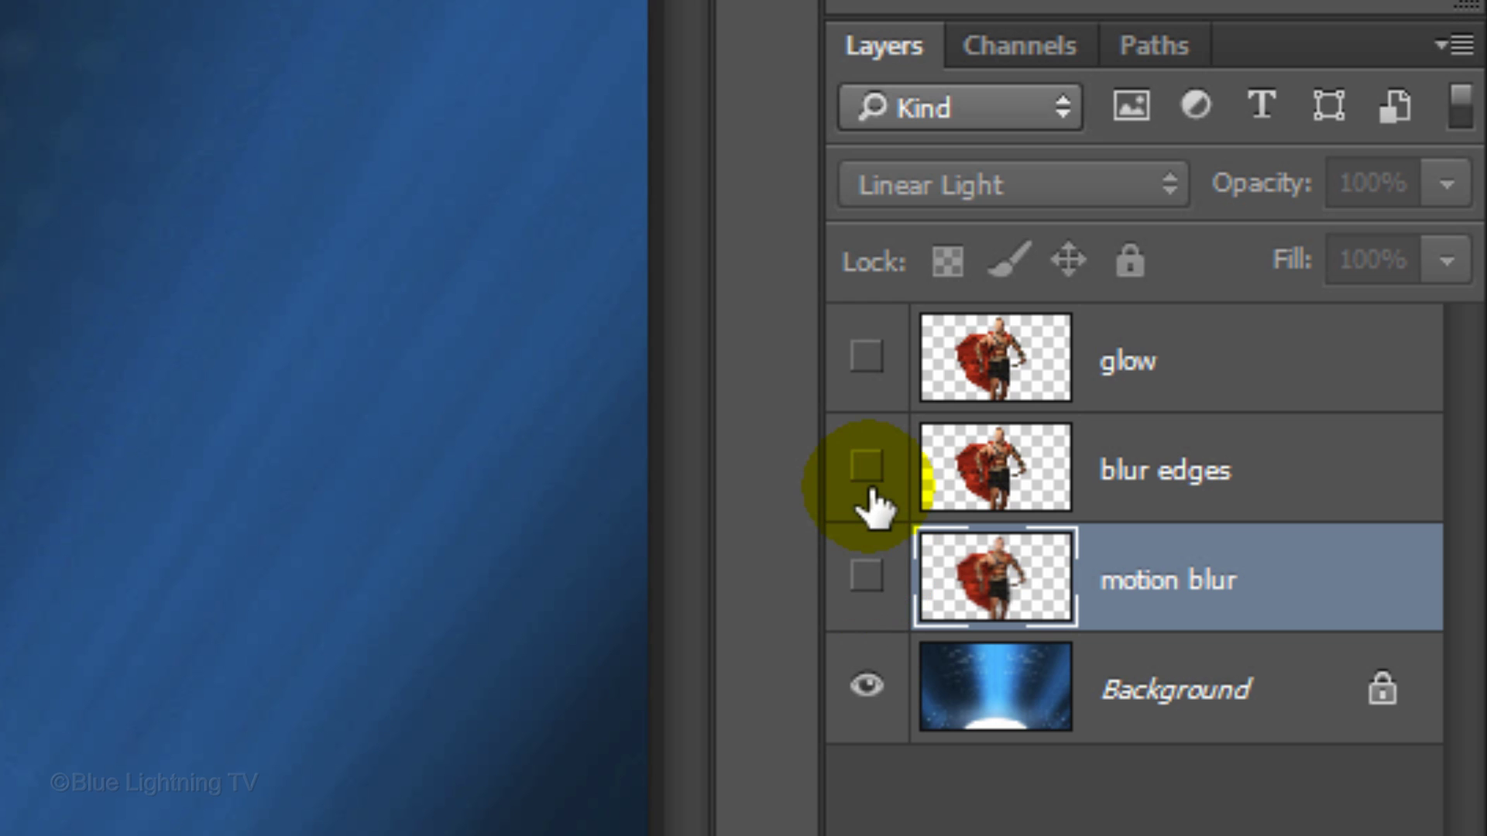
{"action": "left_click", "coordinate": [868, 469]}
{"action": "left_click", "coordinate": [999, 465]}
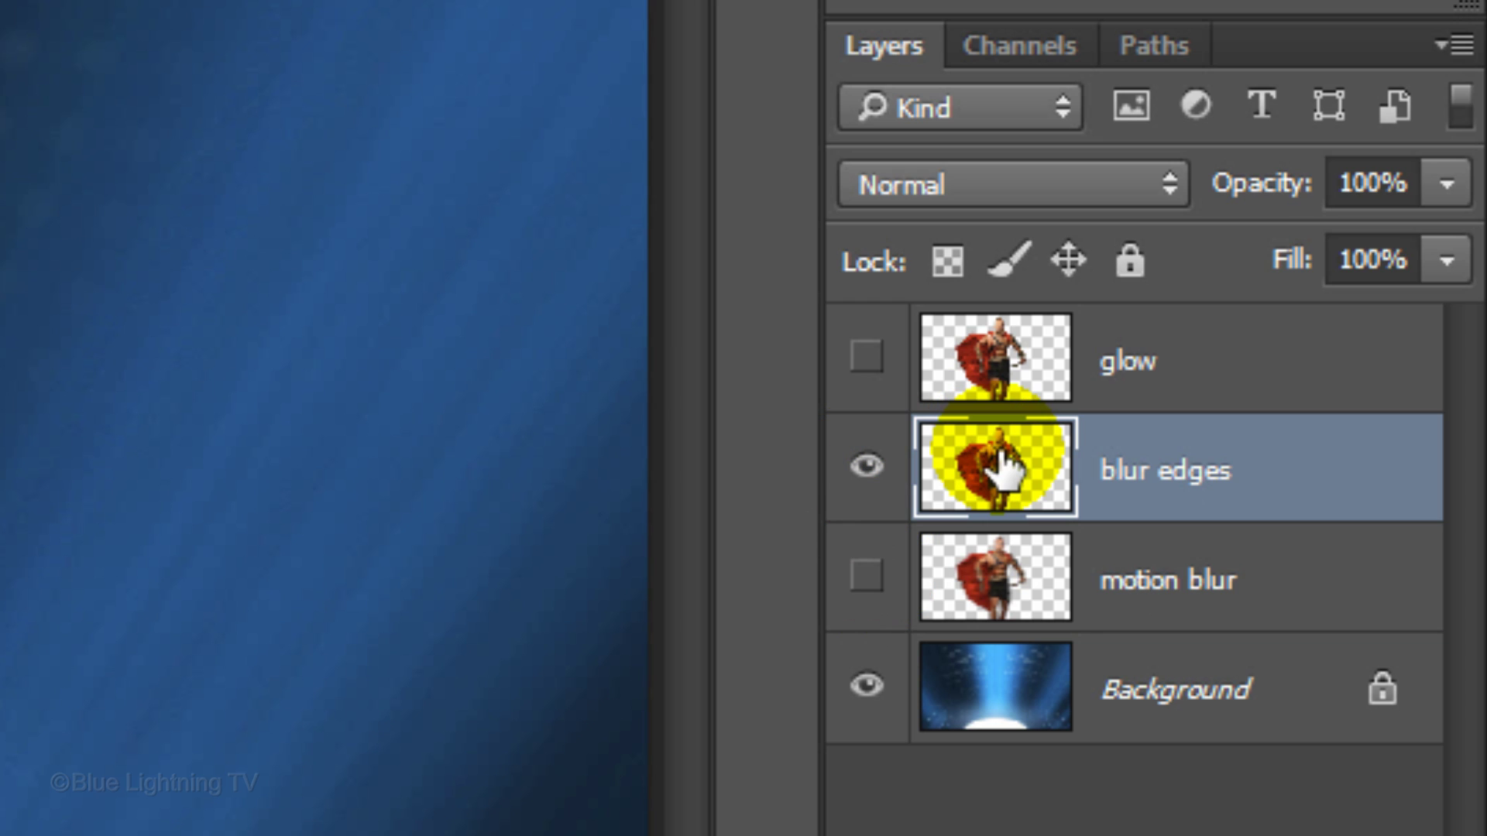
{"action": "left_click", "coordinate": [968, 182]}
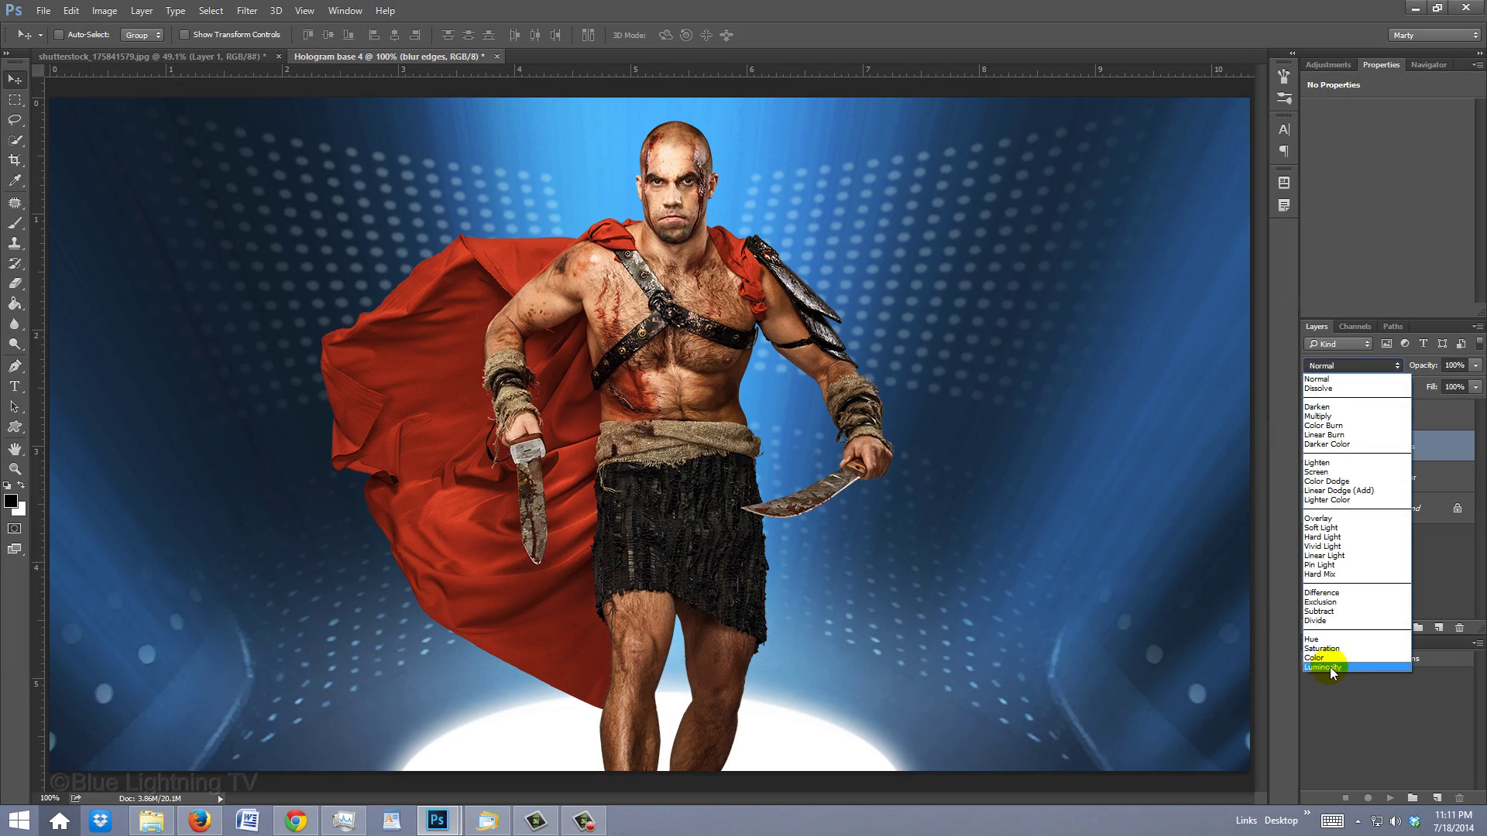
{"action": "left_click", "coordinate": [1329, 667]}
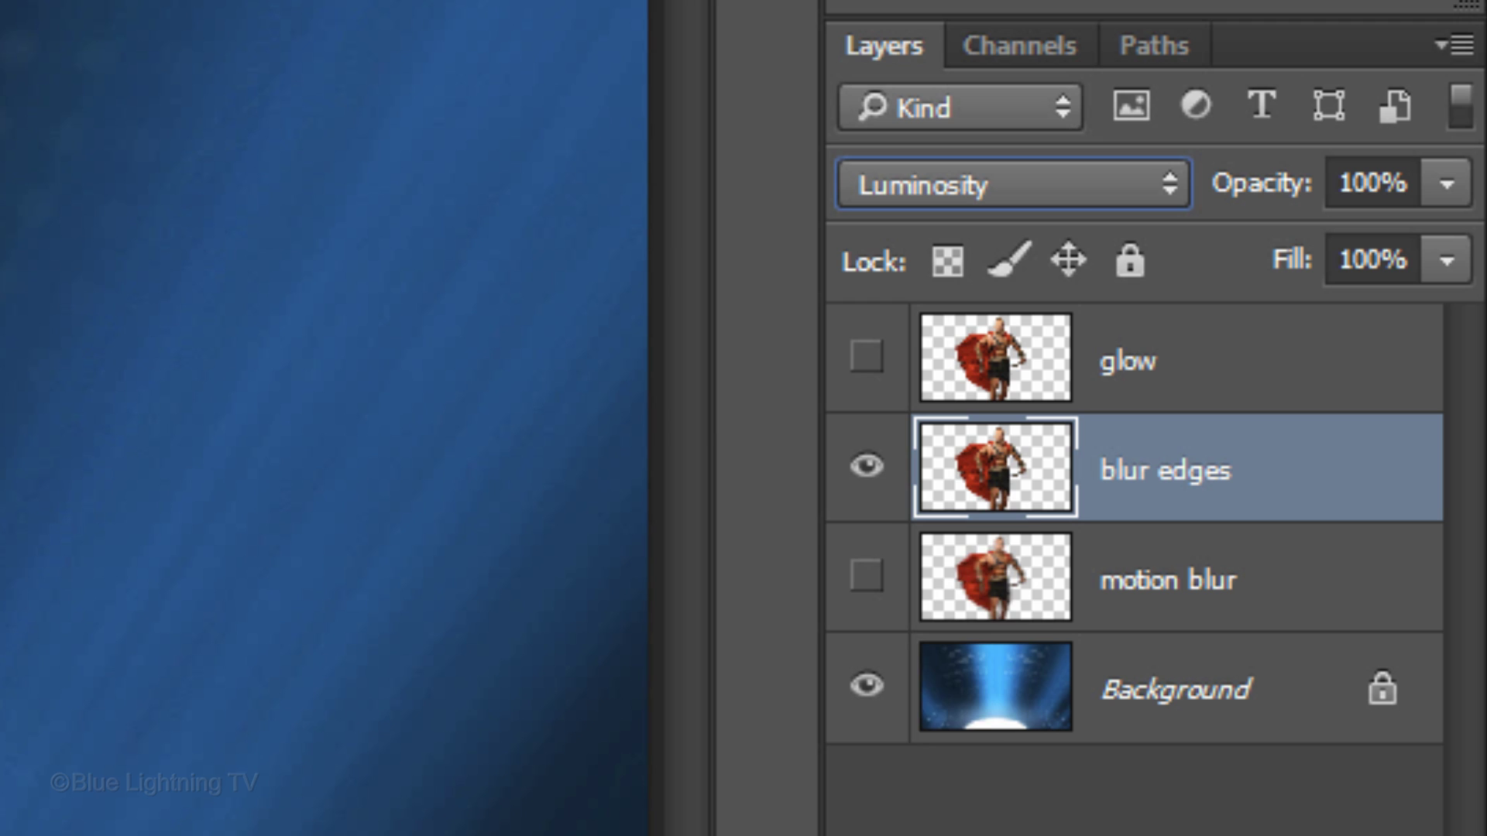
- Load the gladiator's outline as a selection and contract it by 10 pixels
{"action": "left_click", "coordinate": [1001, 467], "text": "ctrl"}
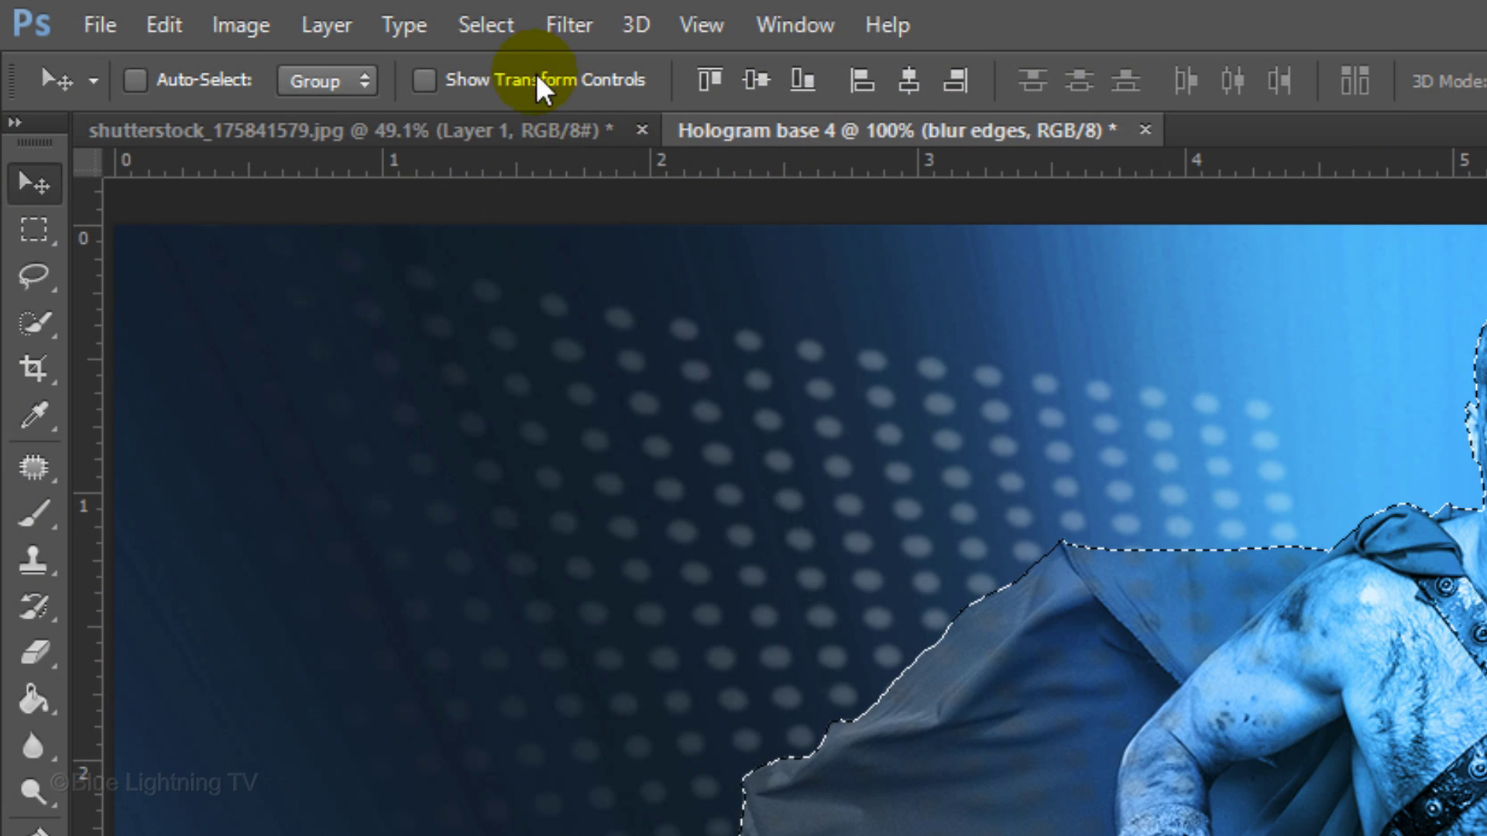
{"action": "left_click", "coordinate": [510, 22]}
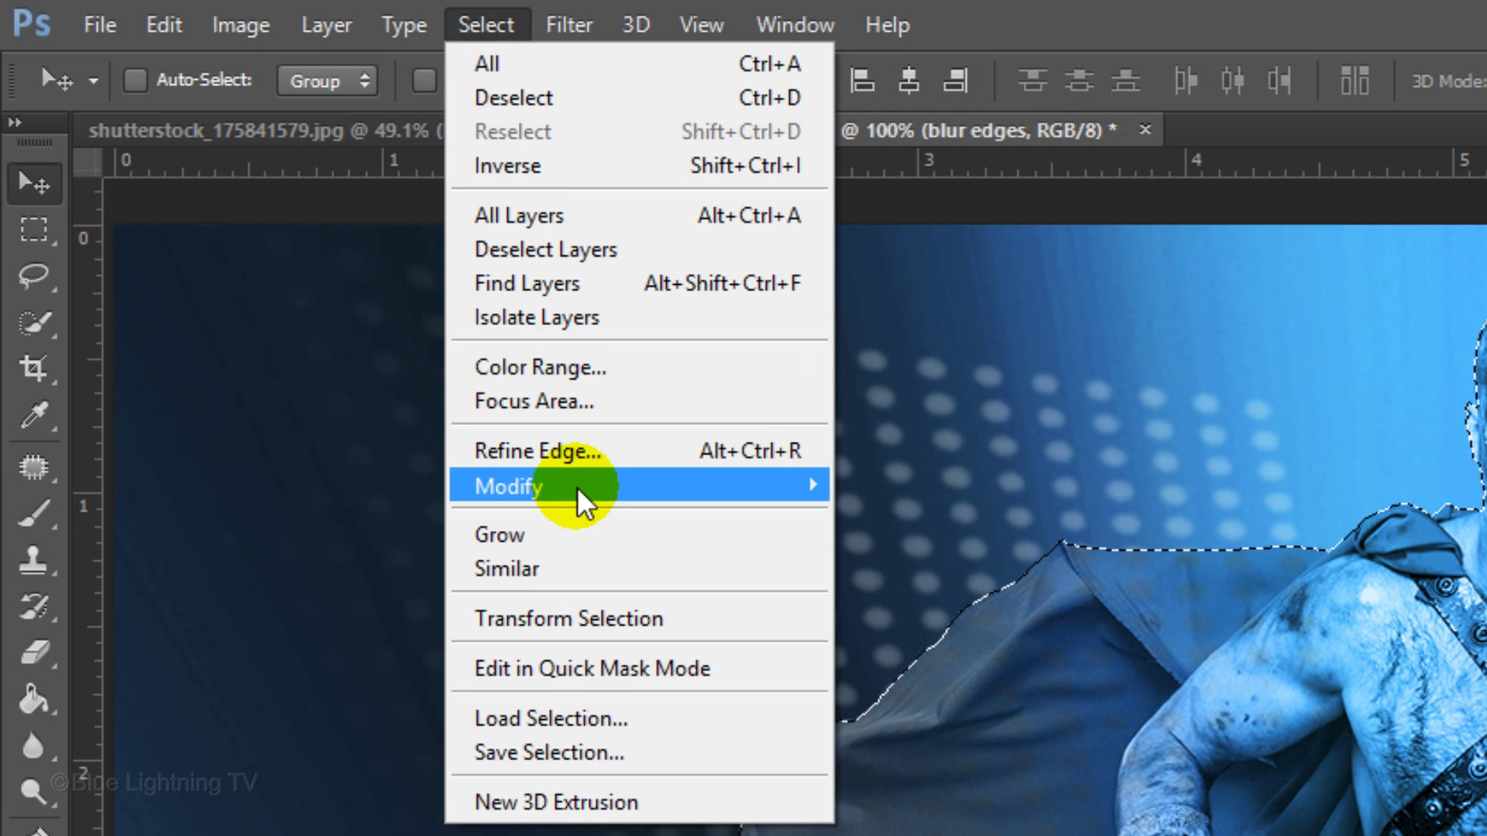
{"action": "mouse_move", "coordinate": [639, 486]}
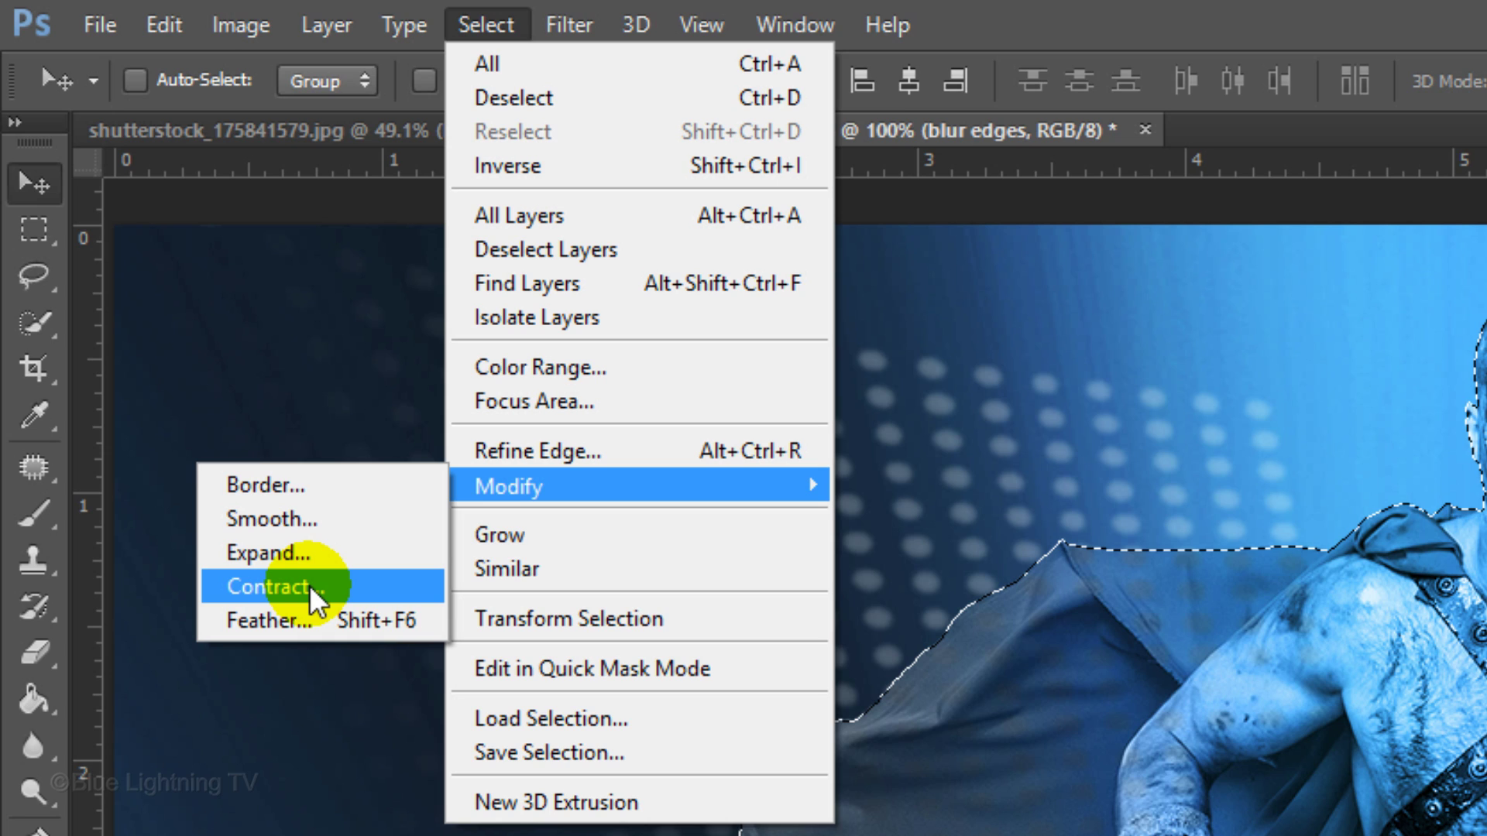
{"action": "left_click", "coordinate": [309, 584]}
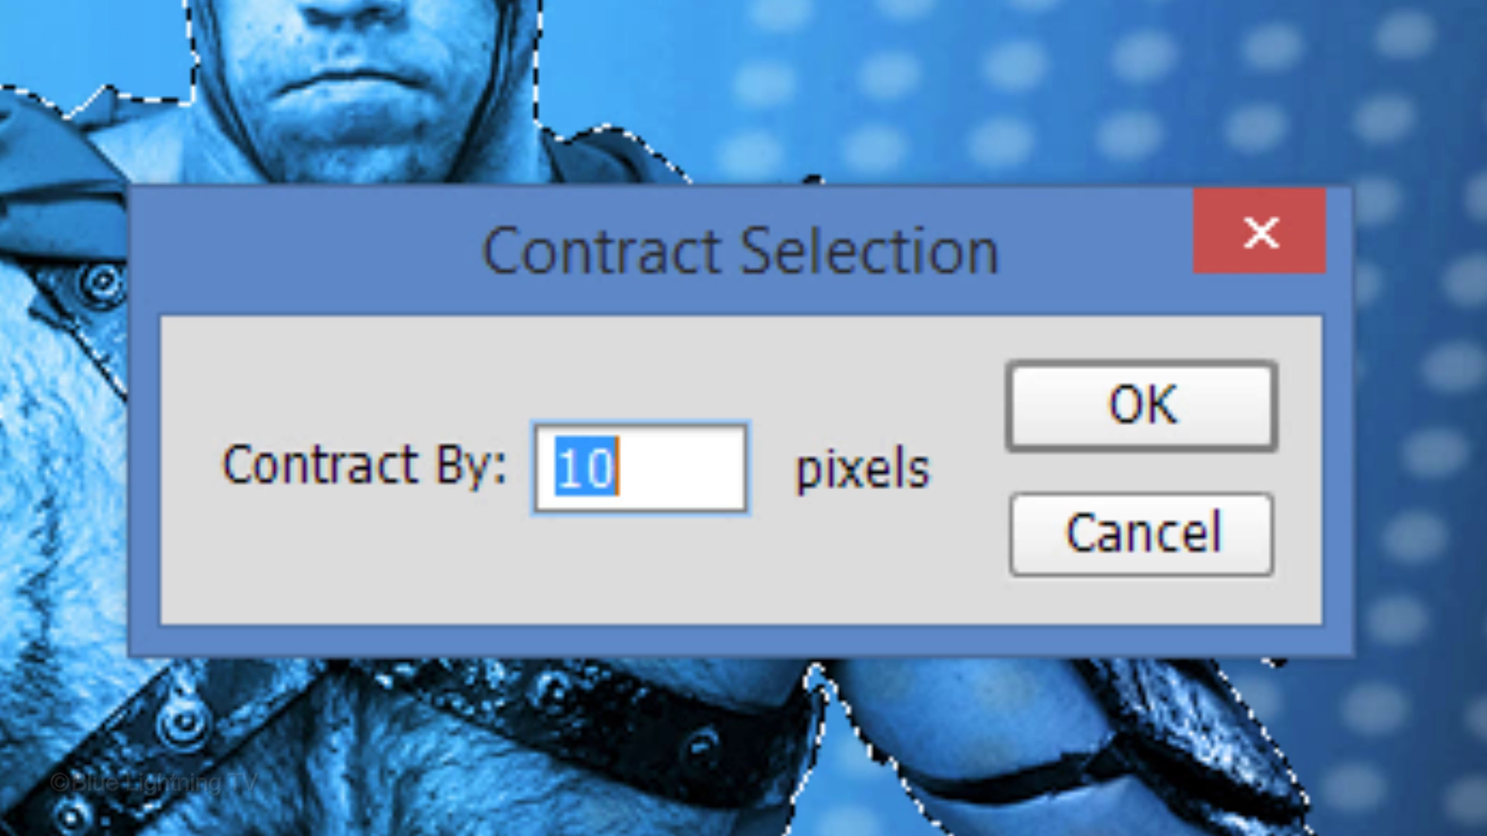
{"action": "left_click", "coordinate": [1059, 401]}
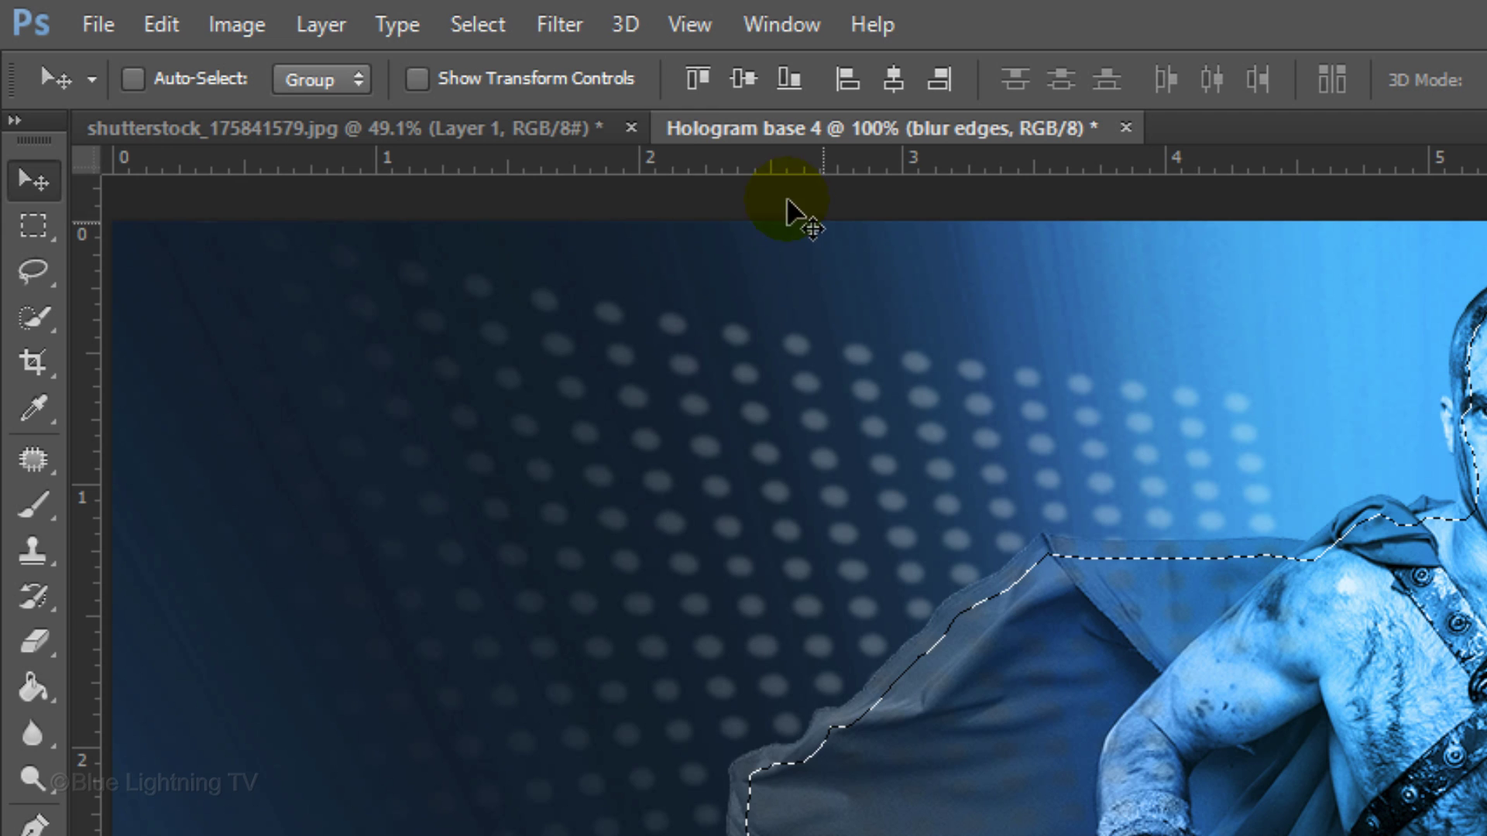
- Feather the selection by 10 pixels and invert it to the surrounding area
{"action": "left_click", "coordinate": [480, 23]}
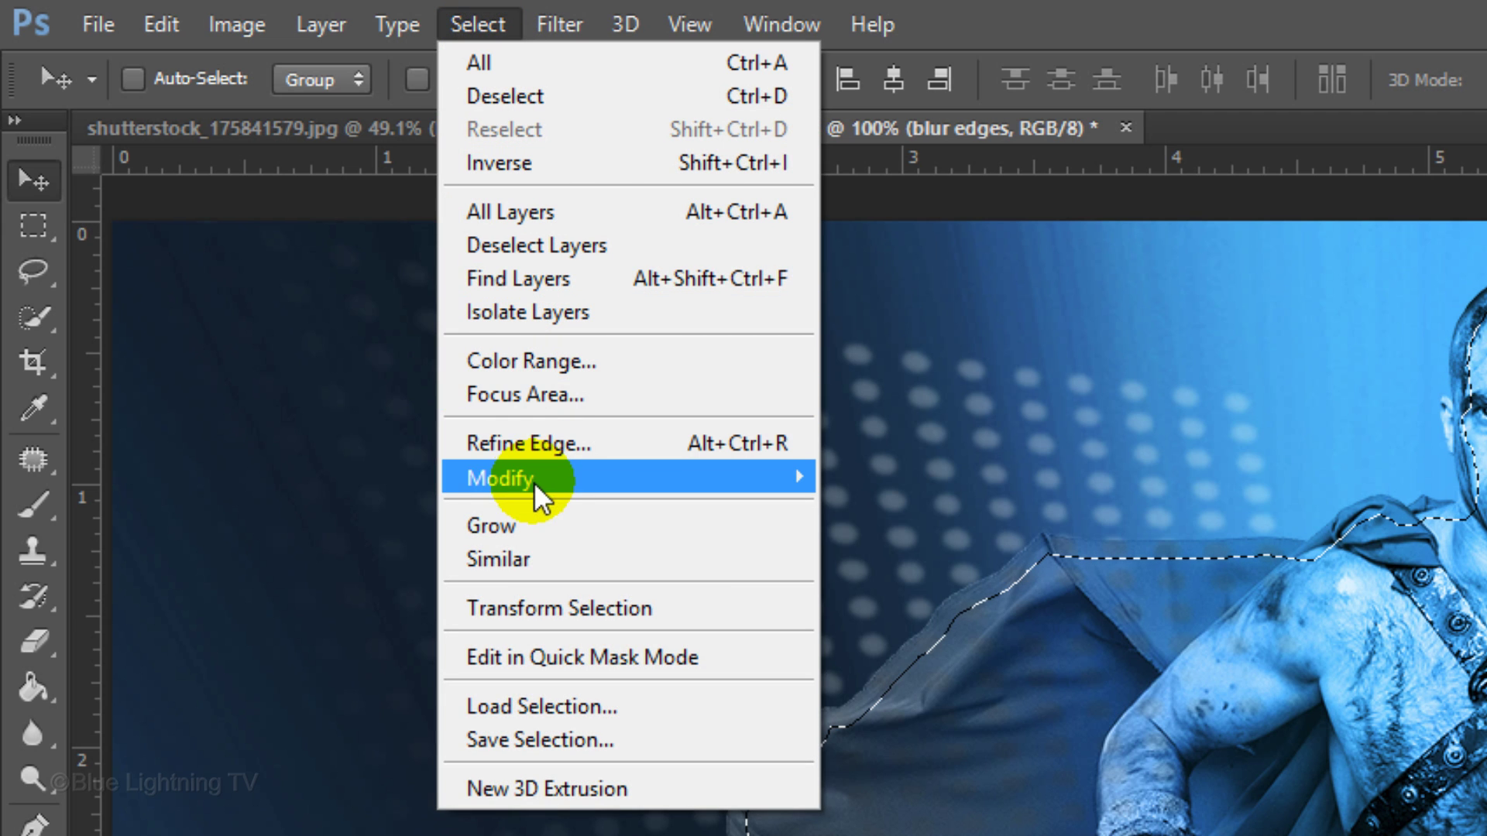
{"action": "mouse_move", "coordinate": [499, 477]}
{"action": "left_click", "coordinate": [268, 611]}
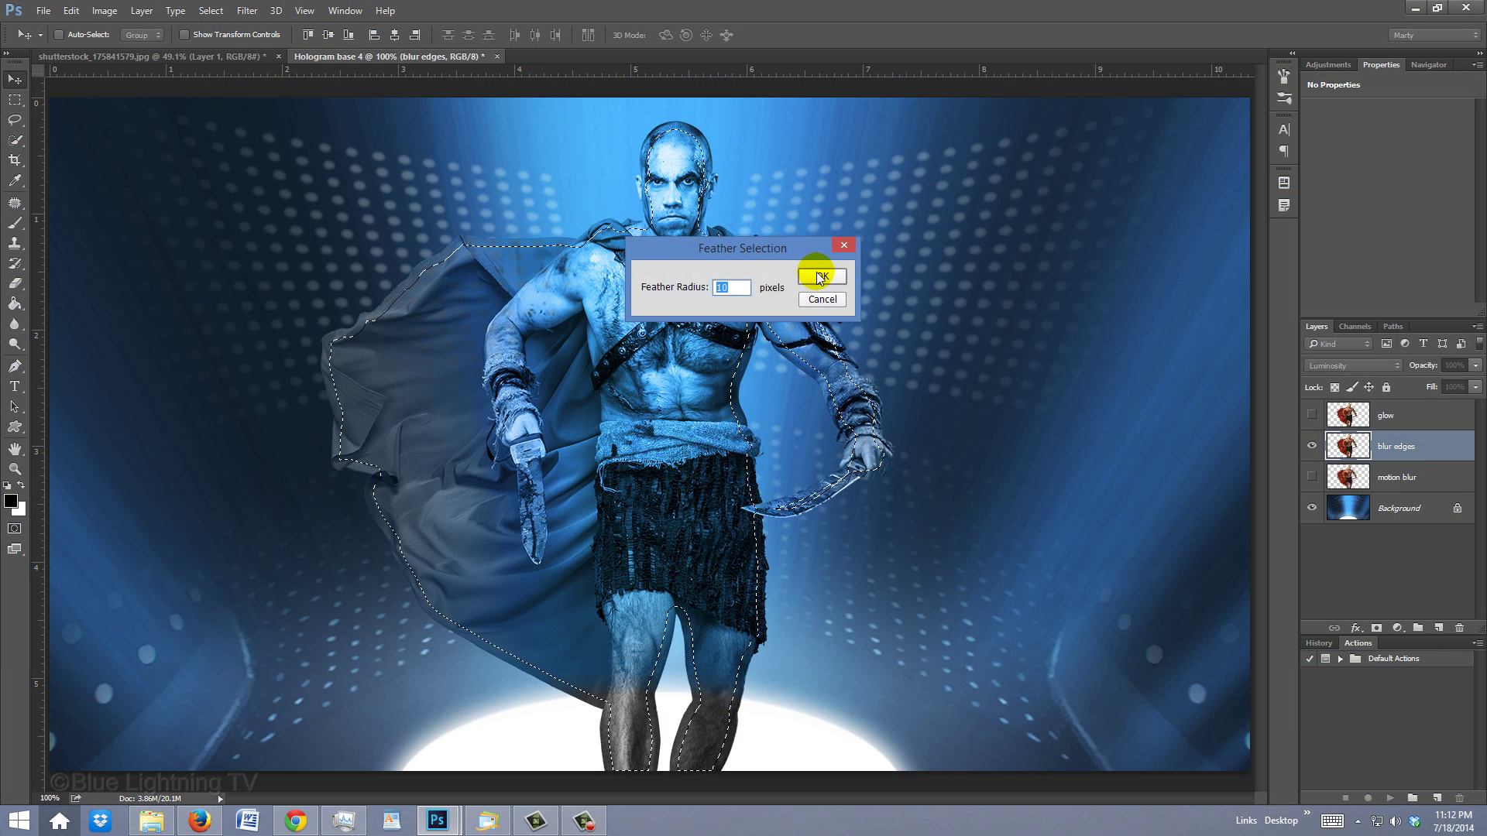
{"action": "left_click", "coordinate": [1161, 410]}
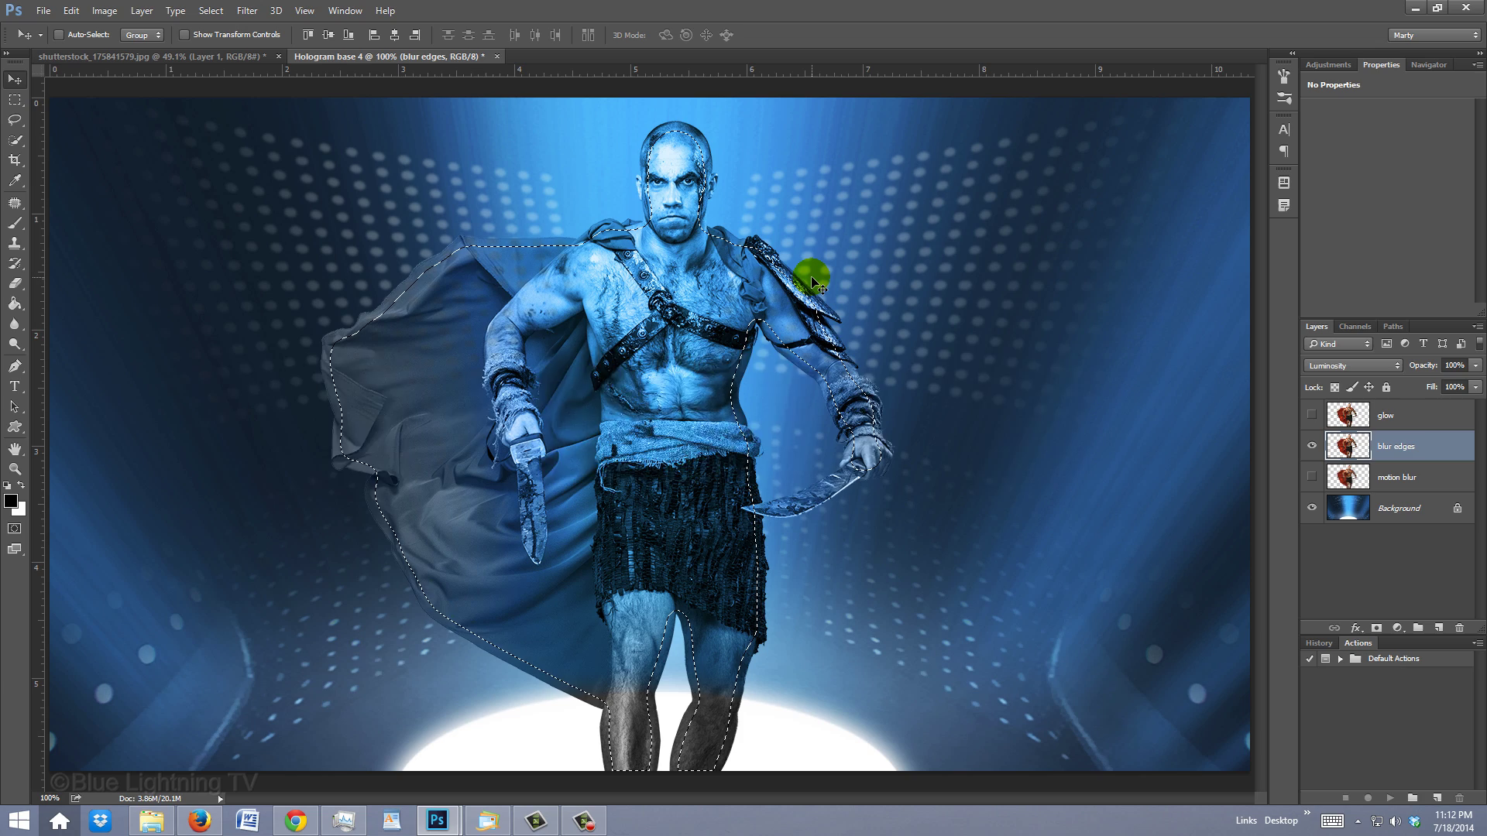
{"action": "key", "text": "ctrl+shift+i"}
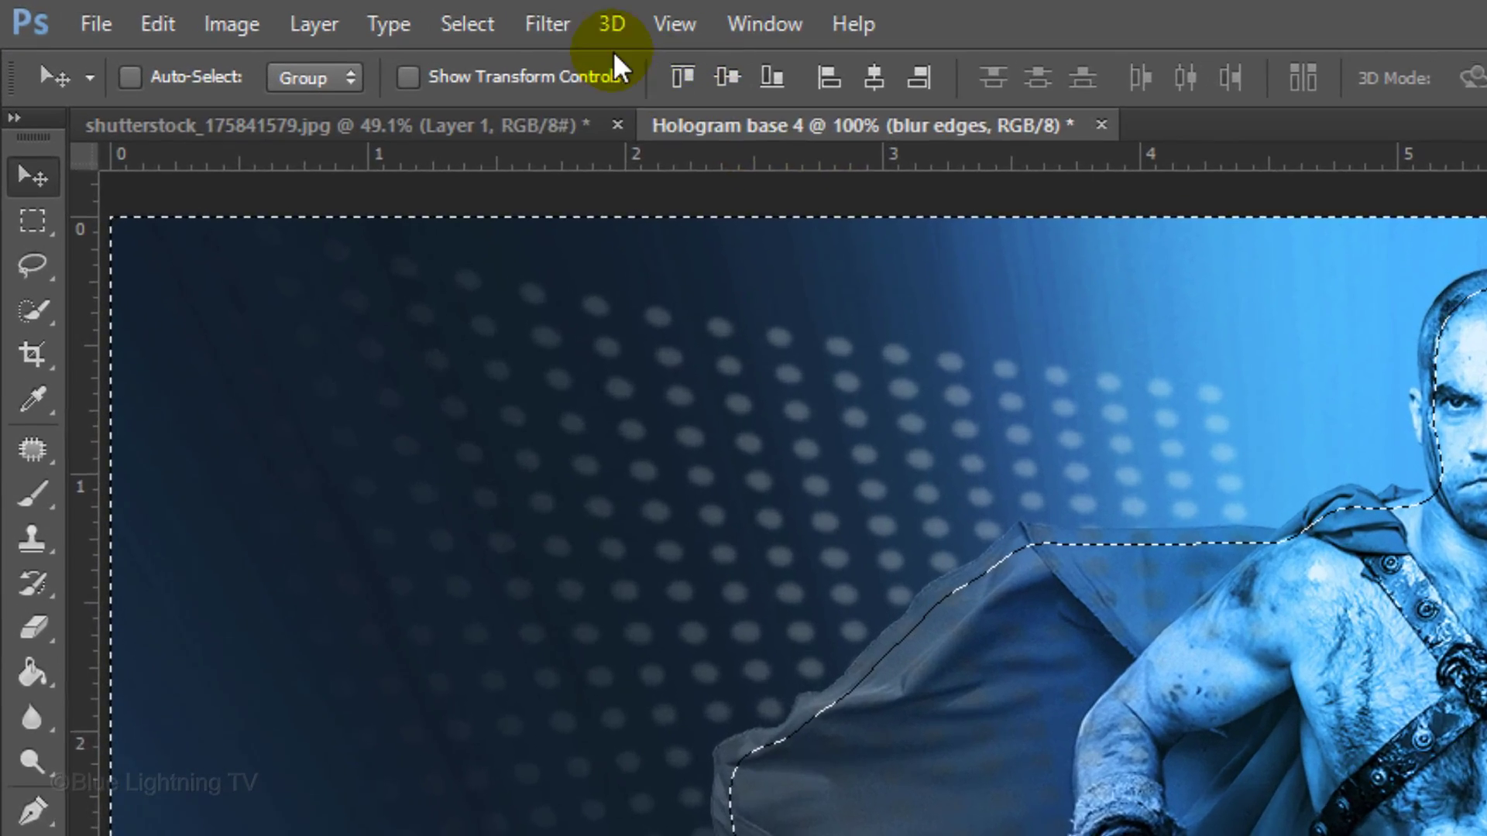
- Soften the selected edges with a 3-pixel Gaussian blur, then deselect
{"action": "left_click", "coordinate": [249, 7]}
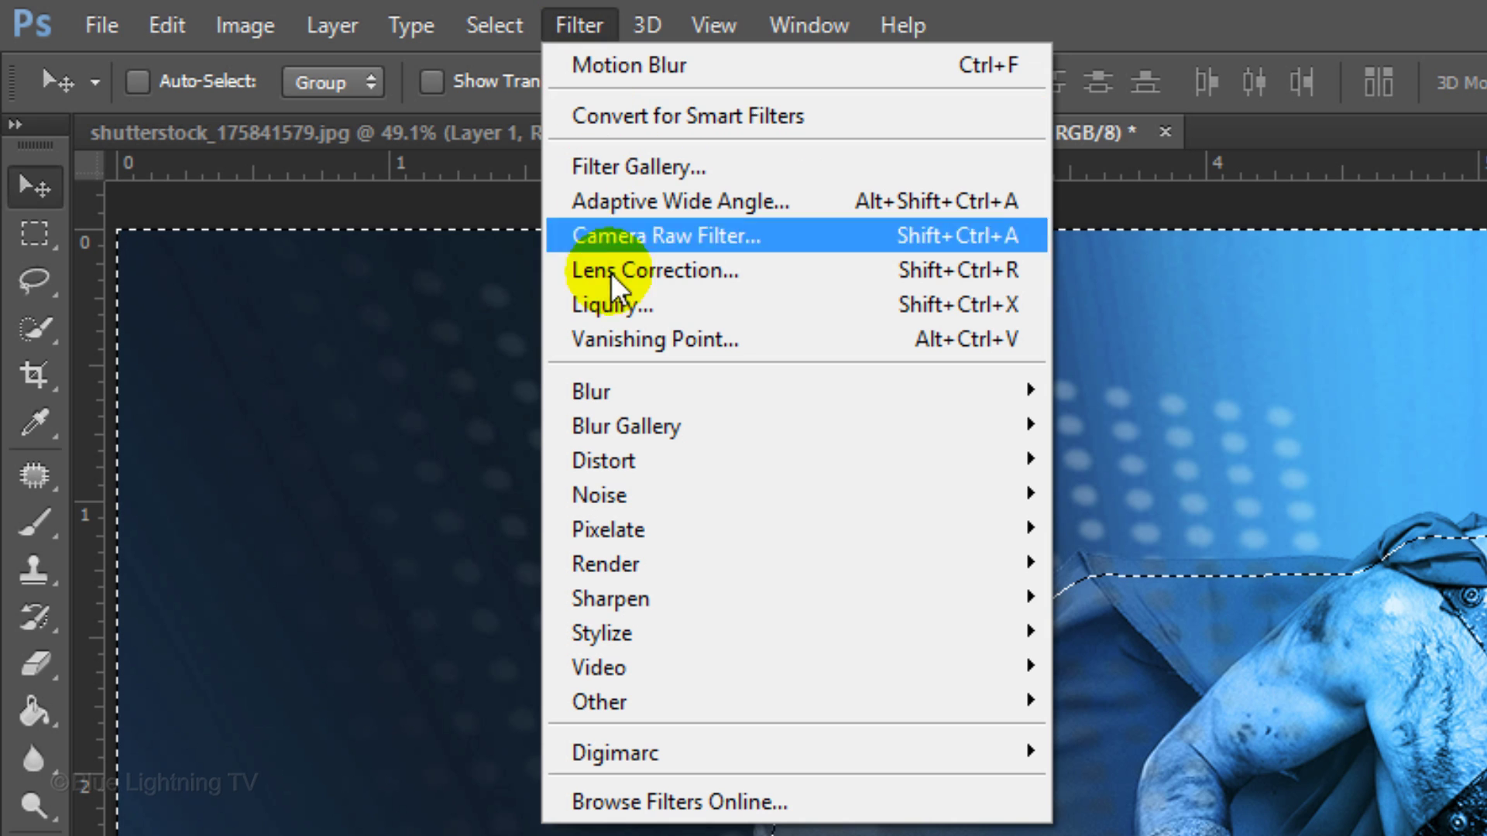
{"action": "mouse_move", "coordinate": [794, 392]}
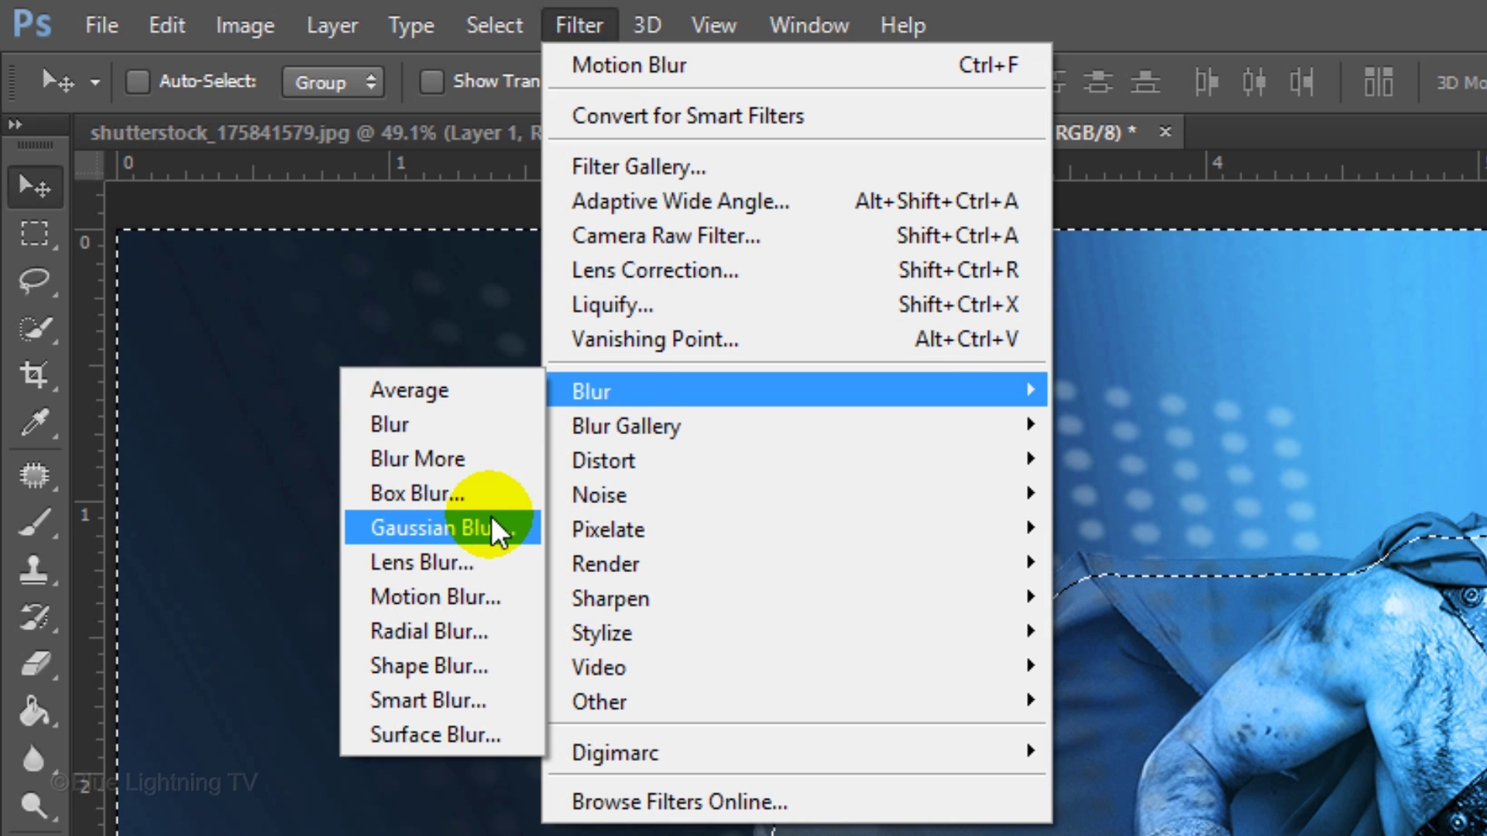
{"action": "left_click", "coordinate": [492, 516]}
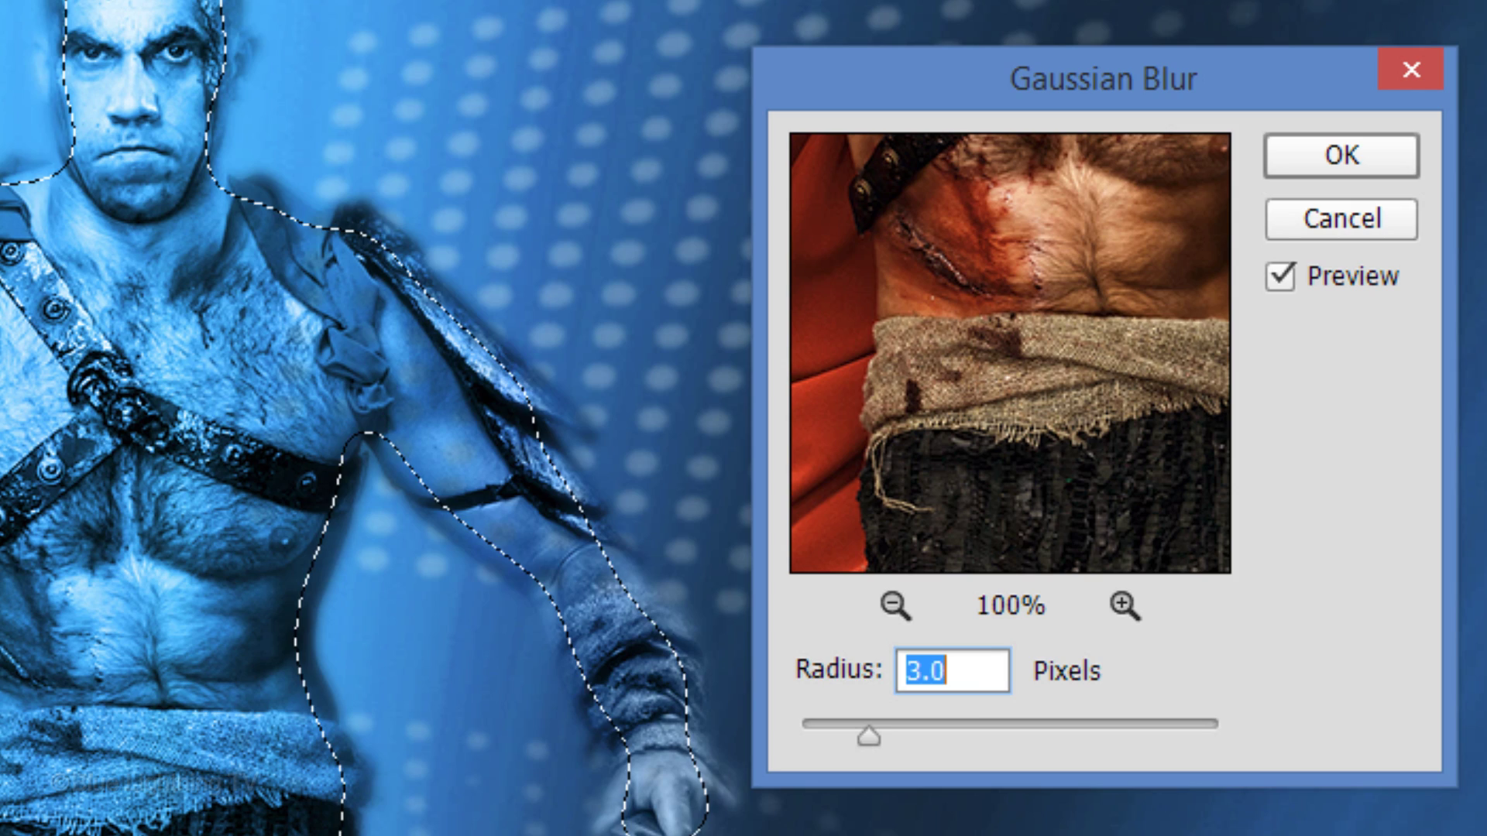
{"action": "left_click", "coordinate": [1370, 155]}
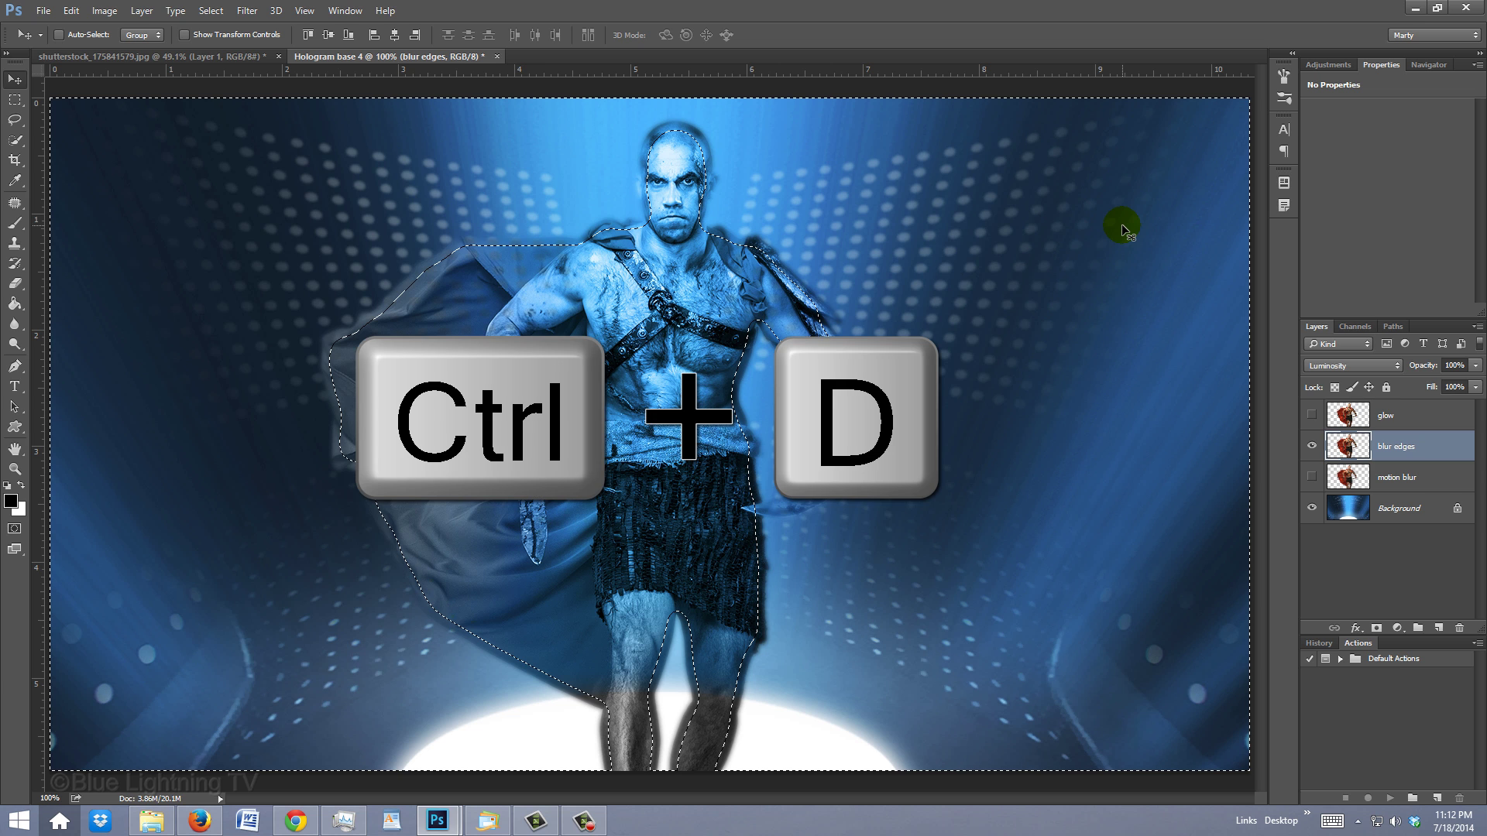
{"action": "key", "text": "ctrl+d"}
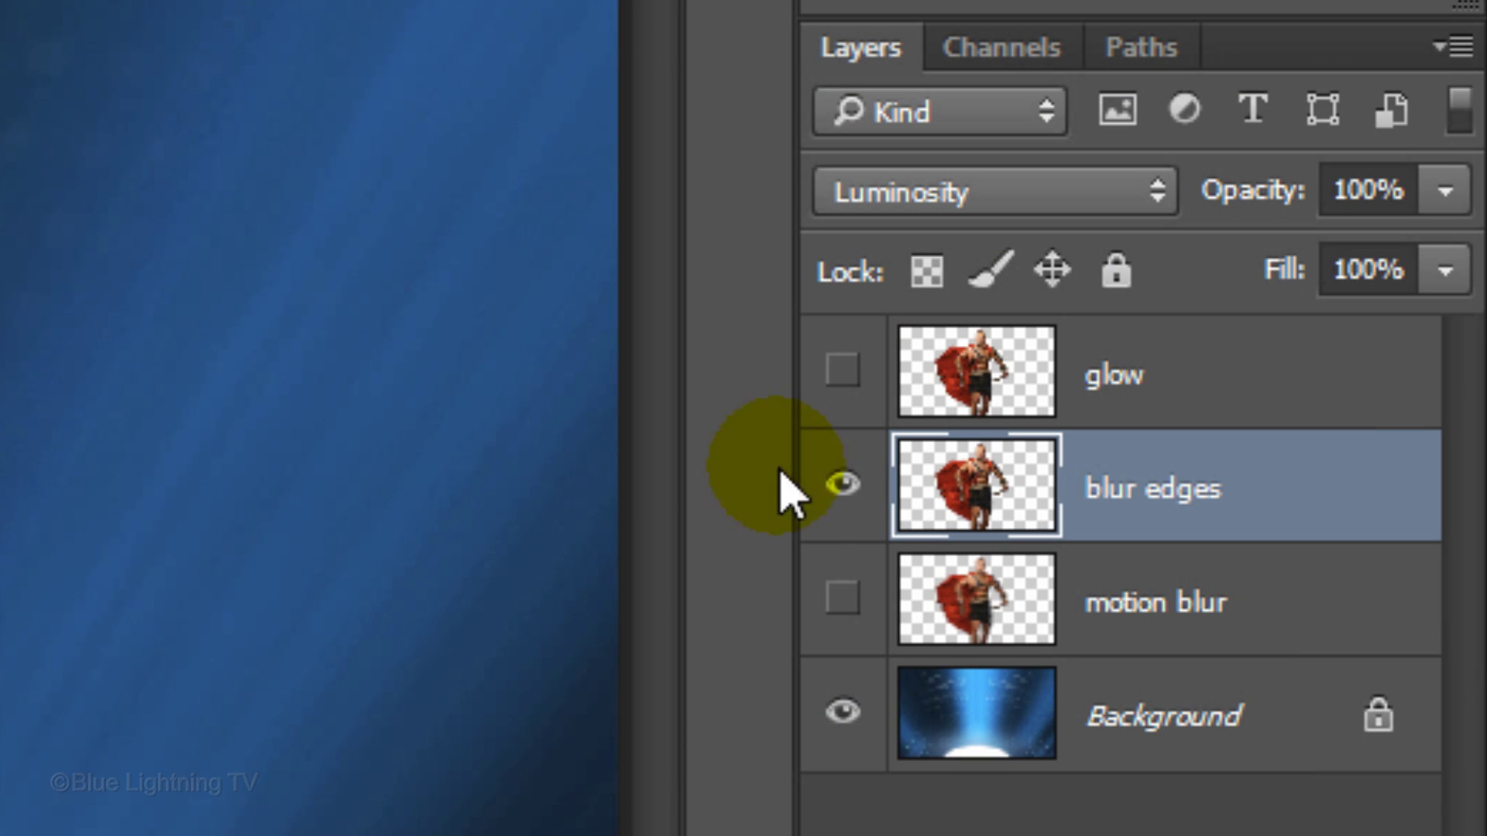
- Hide blur edges, show the glow layer with 0% Fill, and open its Layer Style
{"action": "left_click", "coordinate": [1312, 446]}
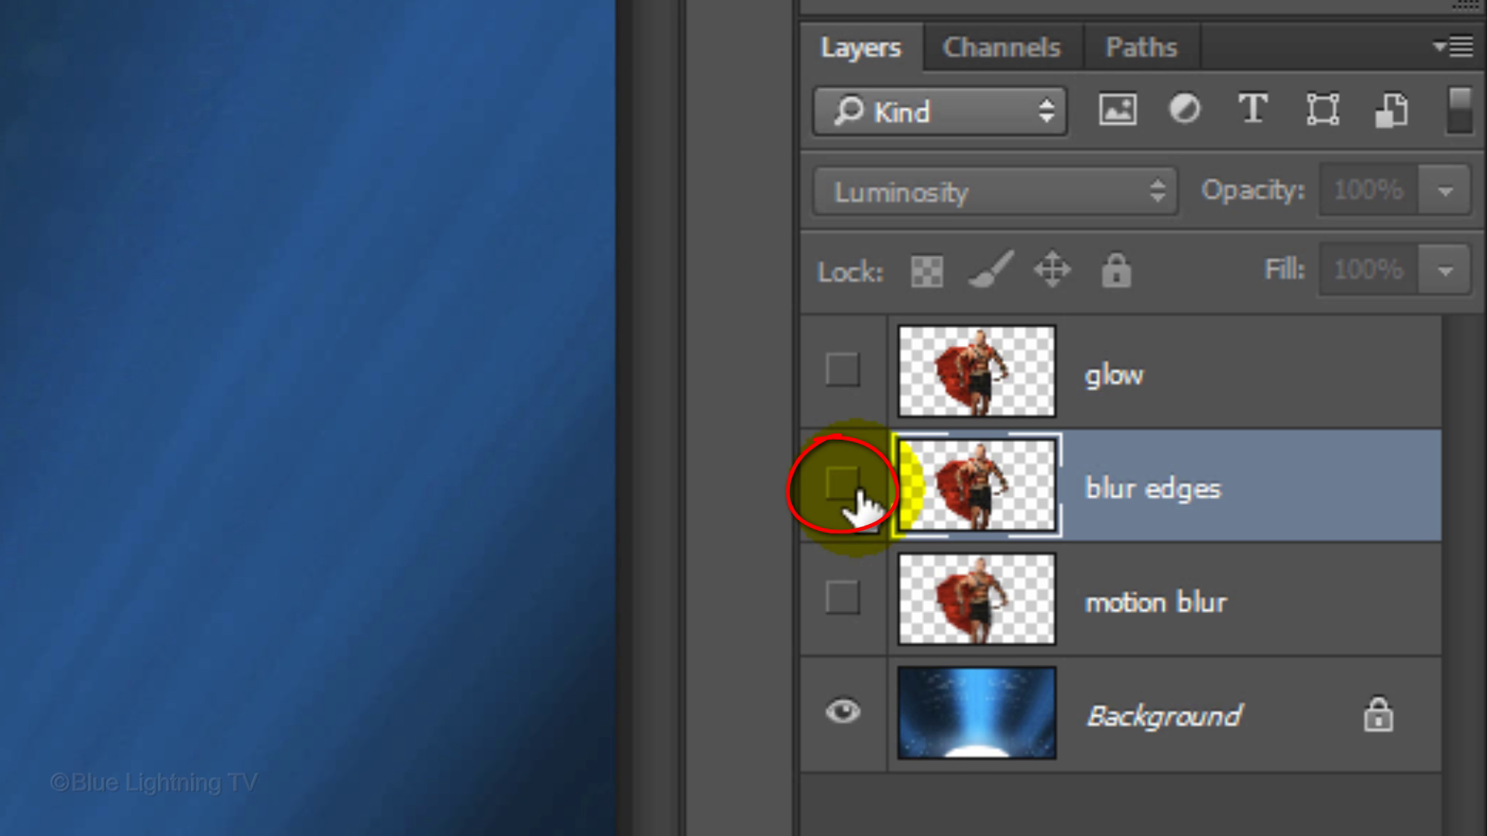
{"action": "left_click", "coordinate": [844, 370]}
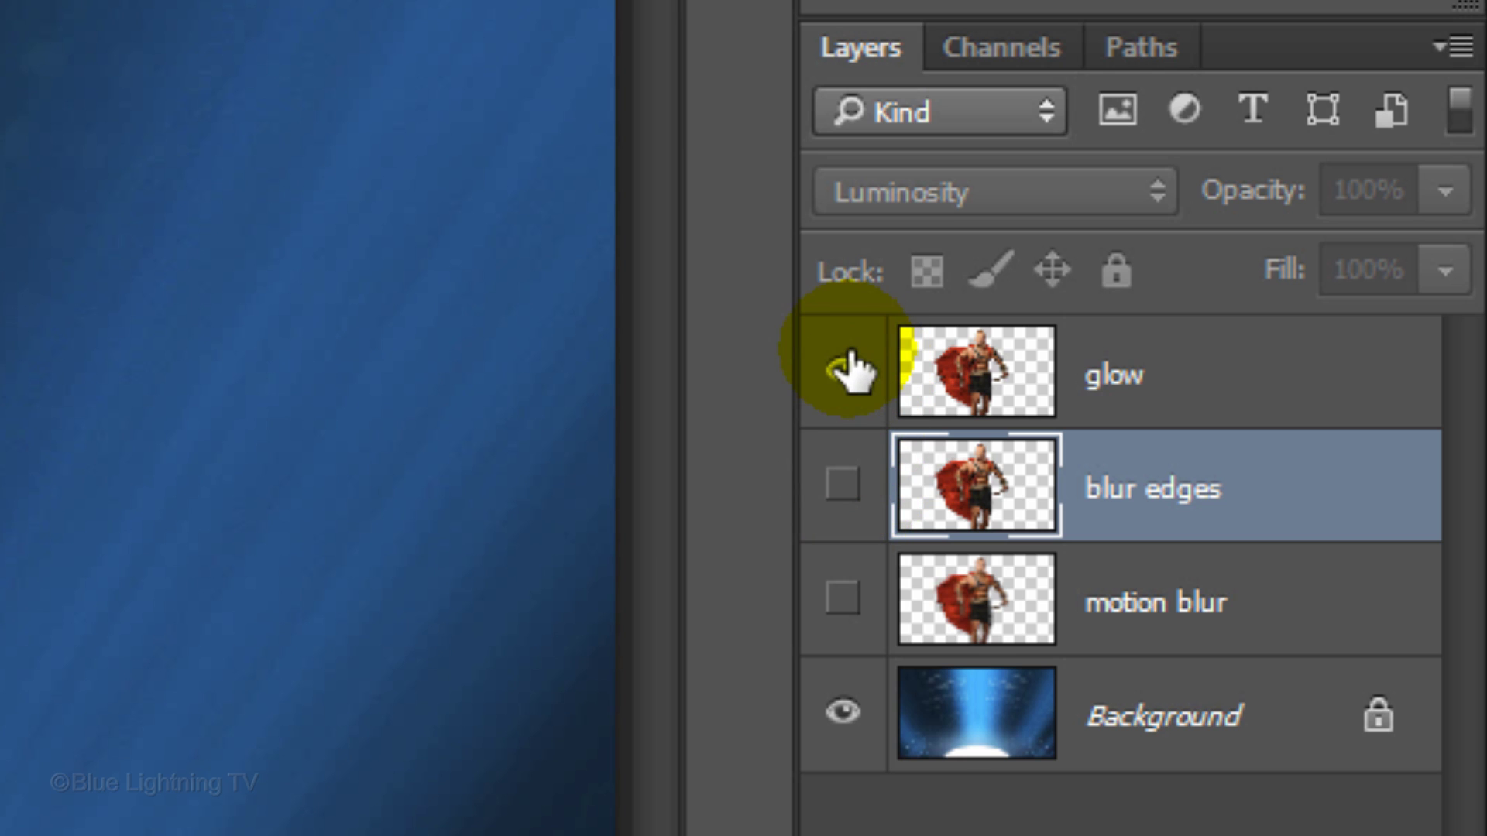
{"action": "left_click", "coordinate": [984, 370]}
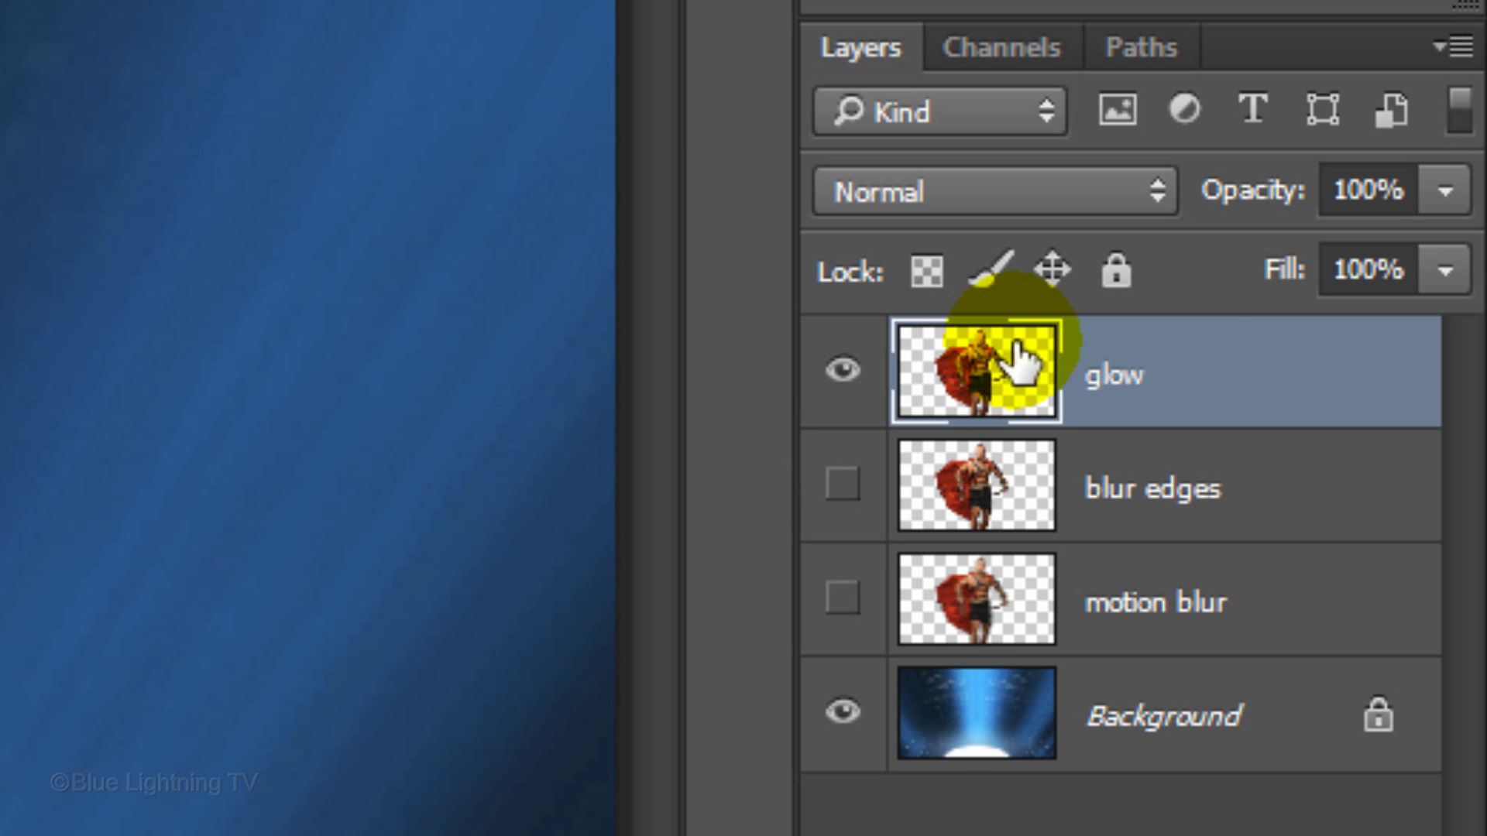
{"action": "left_click", "coordinate": [1445, 275]}
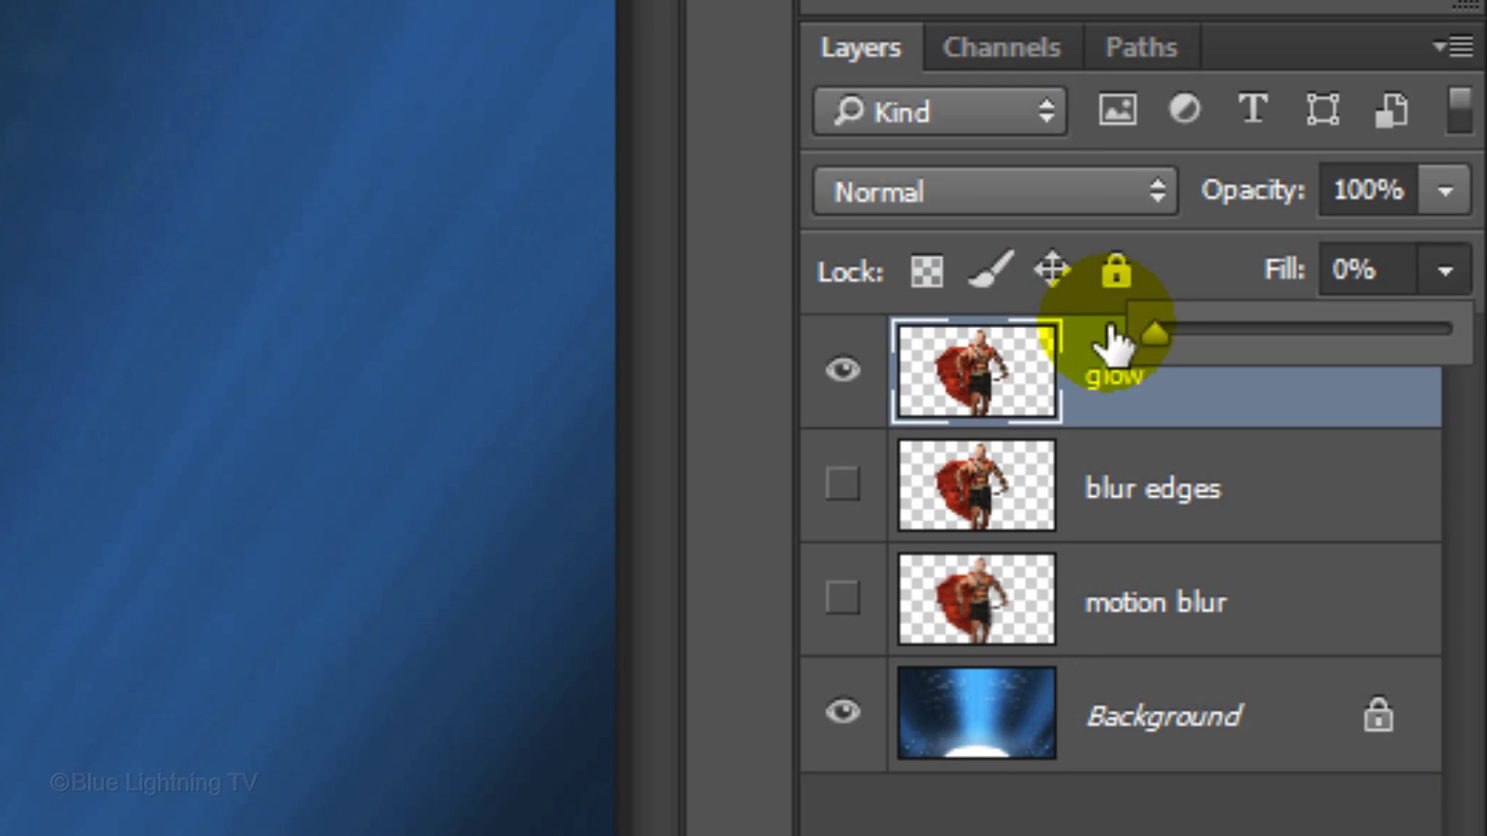
{"action": "left_click", "coordinate": [991, 380], "text": "ctrl"}
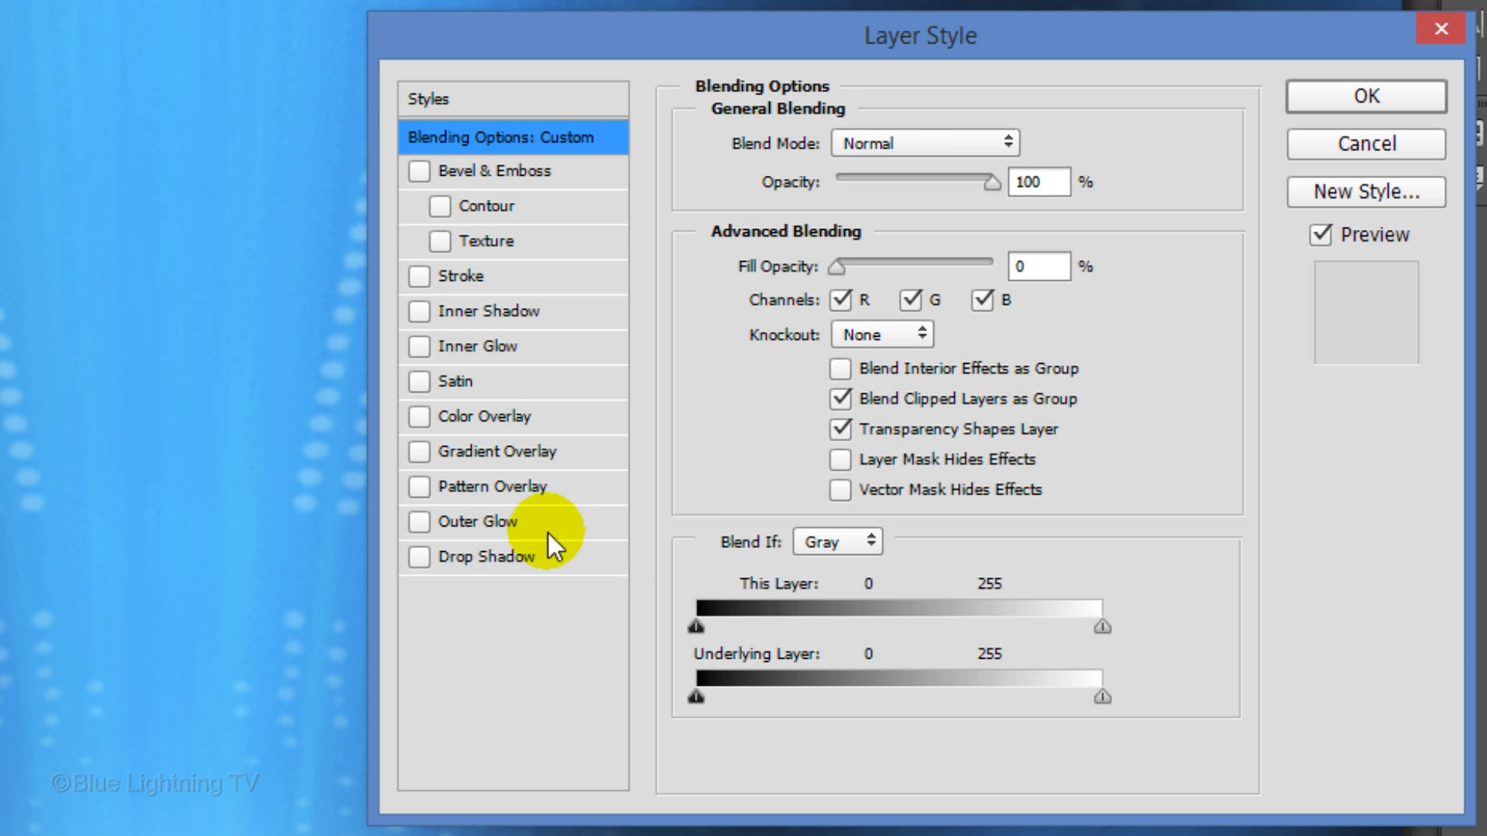
- Add a white Outer Glow in Color Dodge at 30% opacity and select its Size field
{"action": "left_click", "coordinate": [520, 518]}
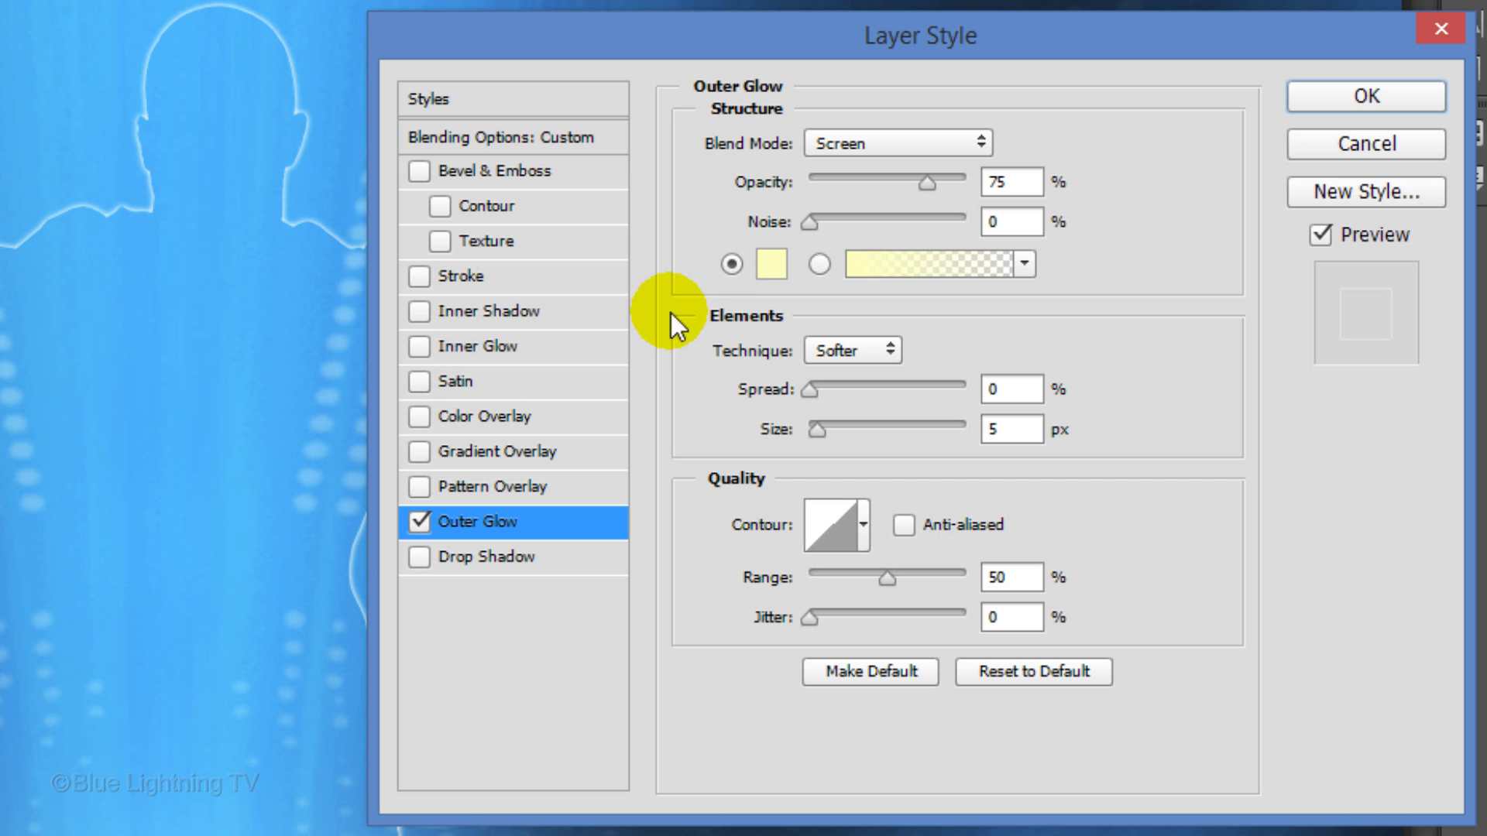
{"action": "left_click", "coordinate": [768, 267]}
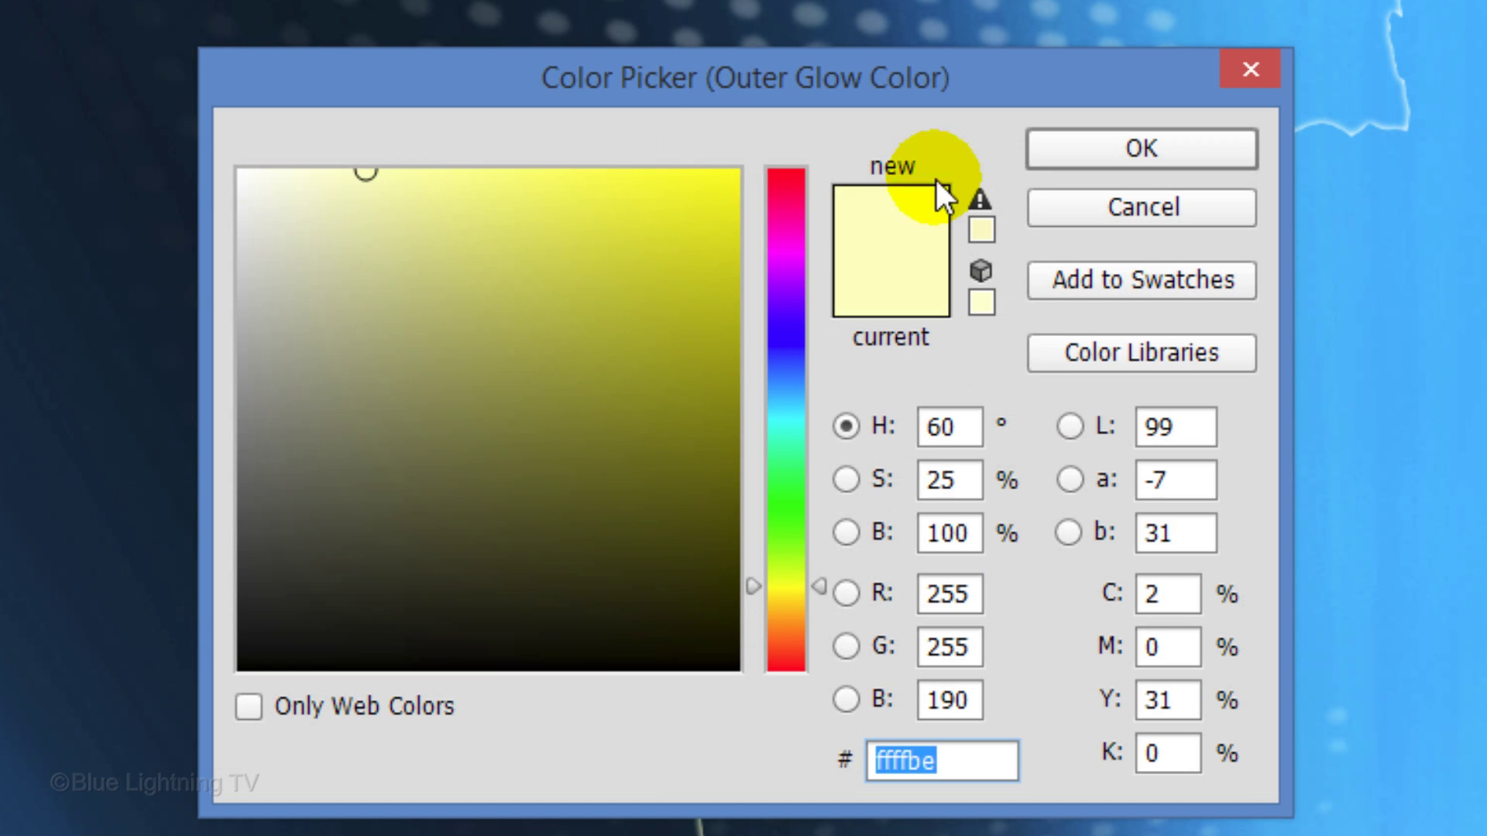
{"action": "left_click_drag", "start_coordinate": [431, 167], "coordinate": [177, 169]}
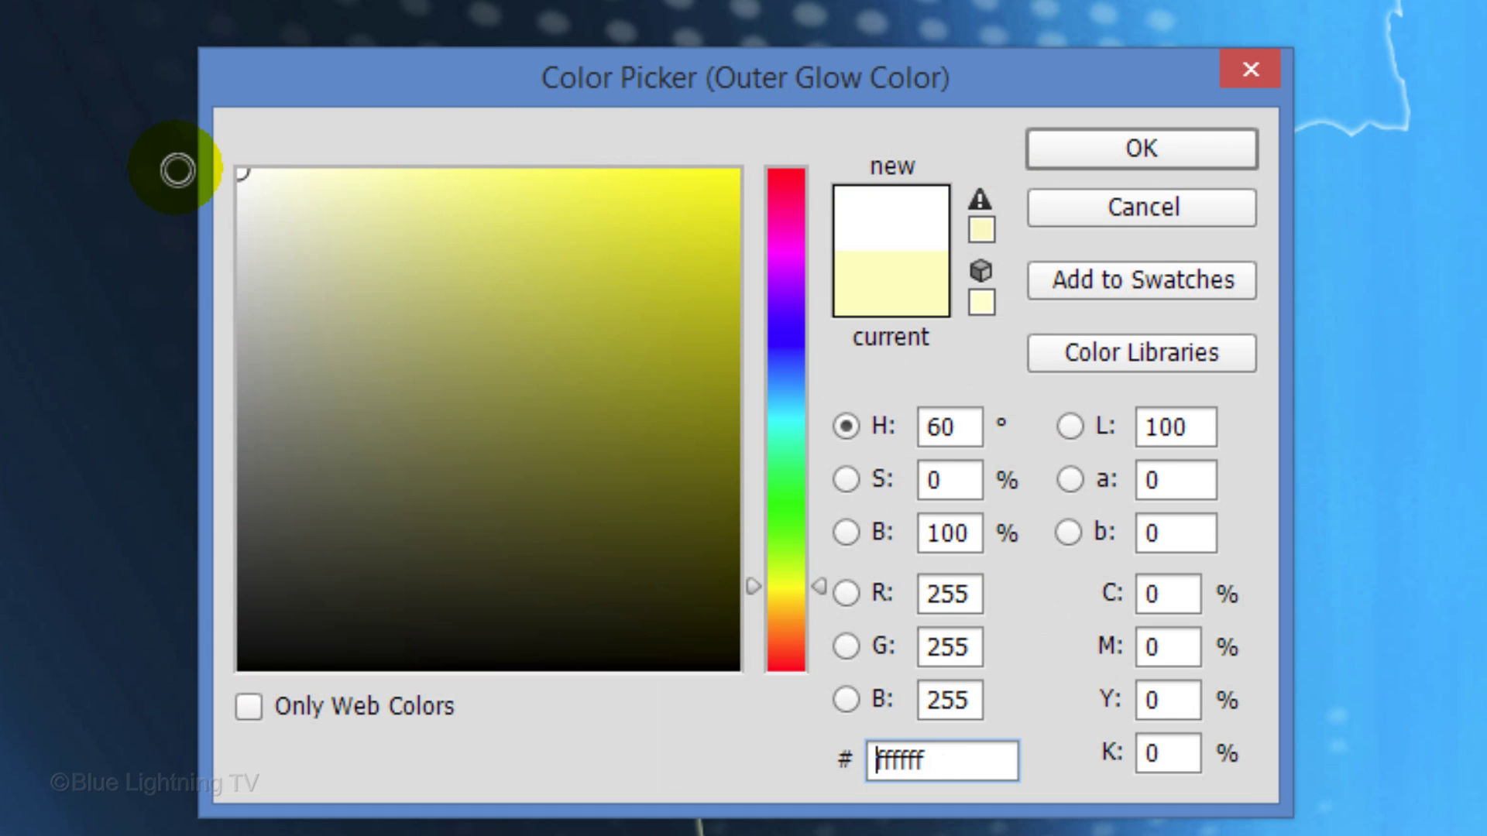
{"action": "left_click", "coordinate": [1095, 142]}
{"action": "left_click", "coordinate": [974, 142]}
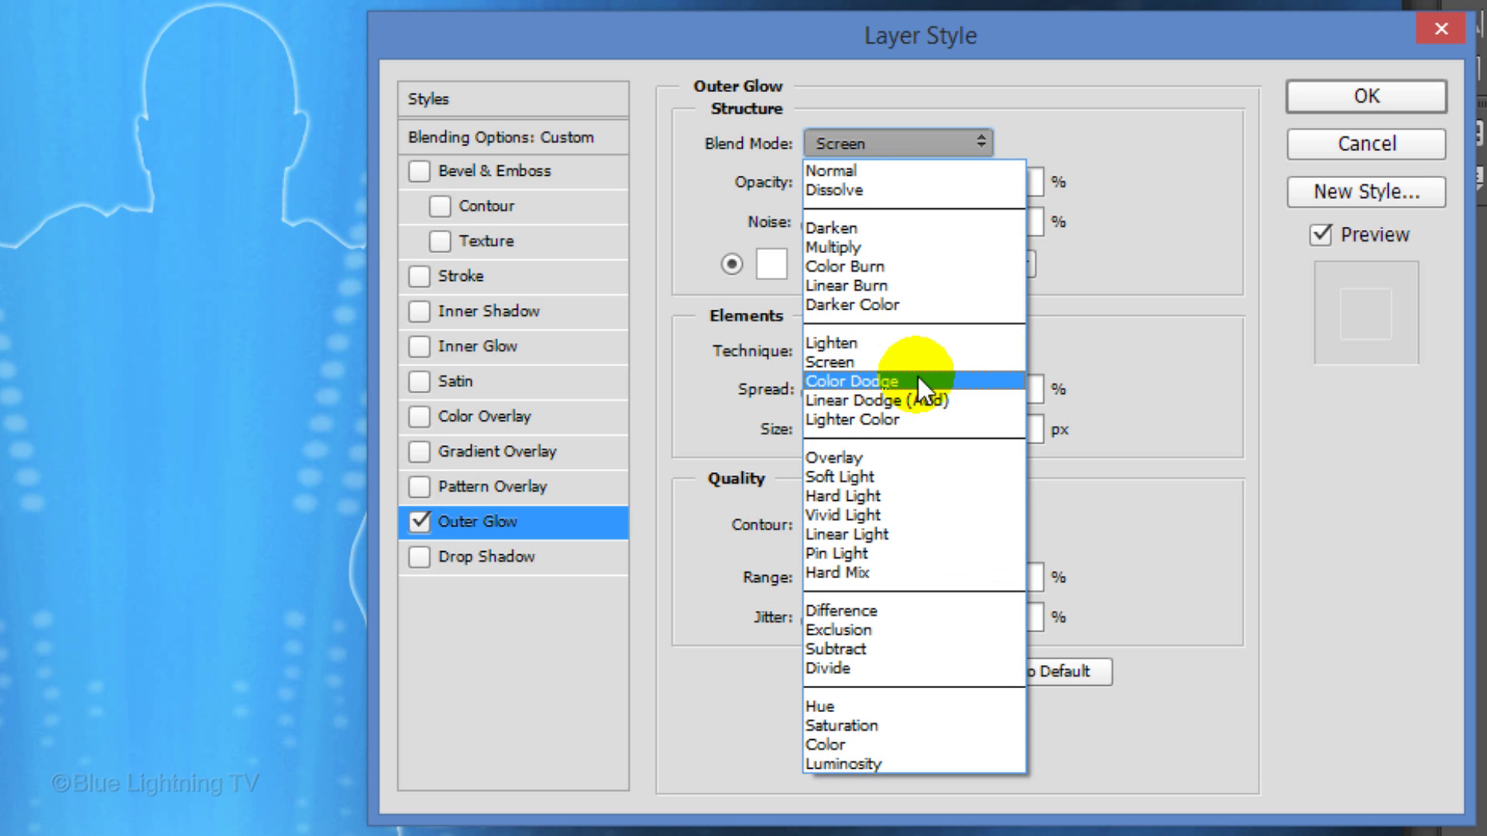
{"action": "left_click", "coordinate": [915, 380]}
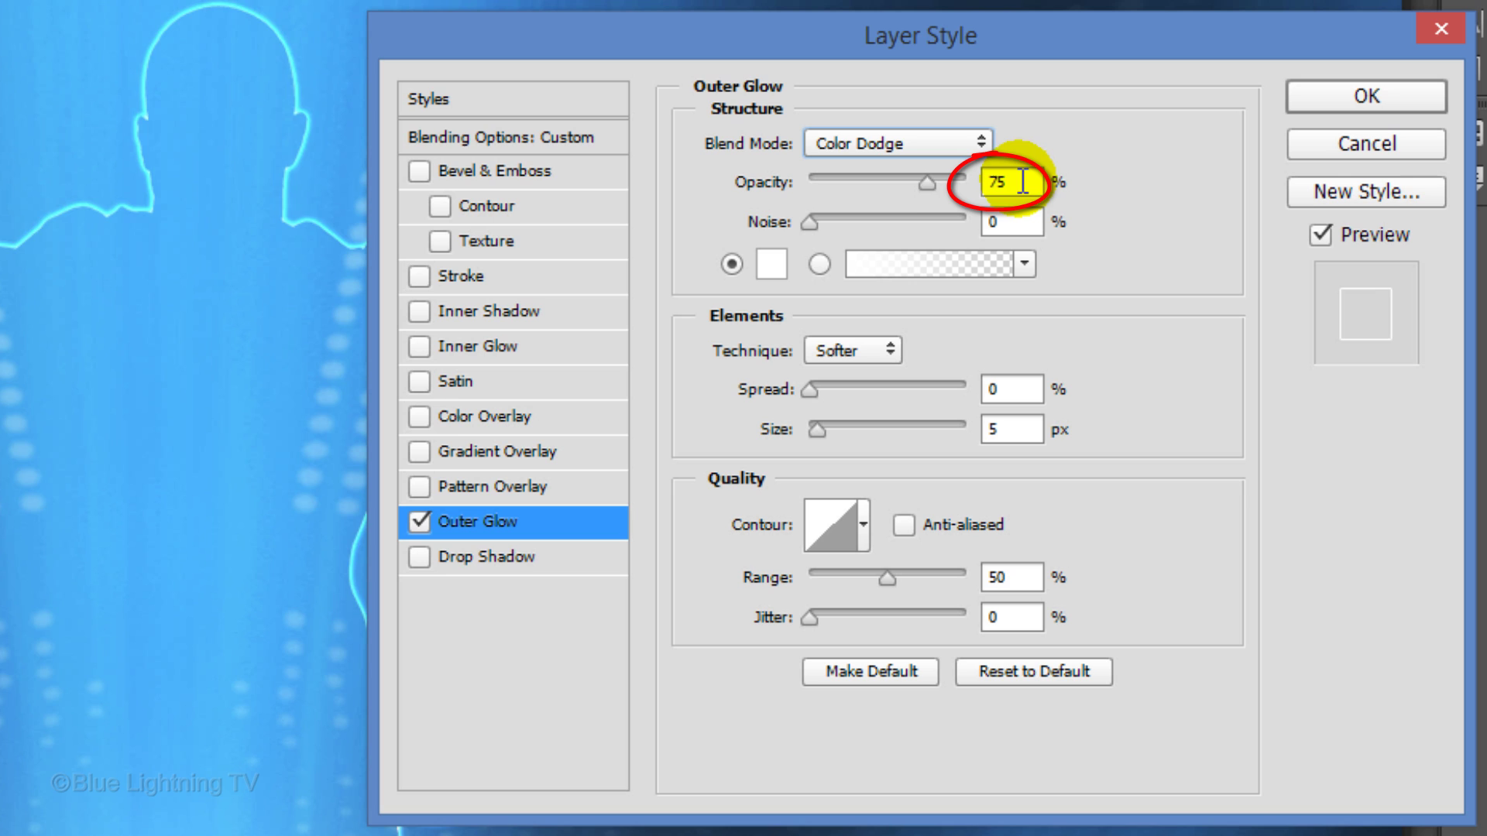
{"action": "type", "text": "30"}
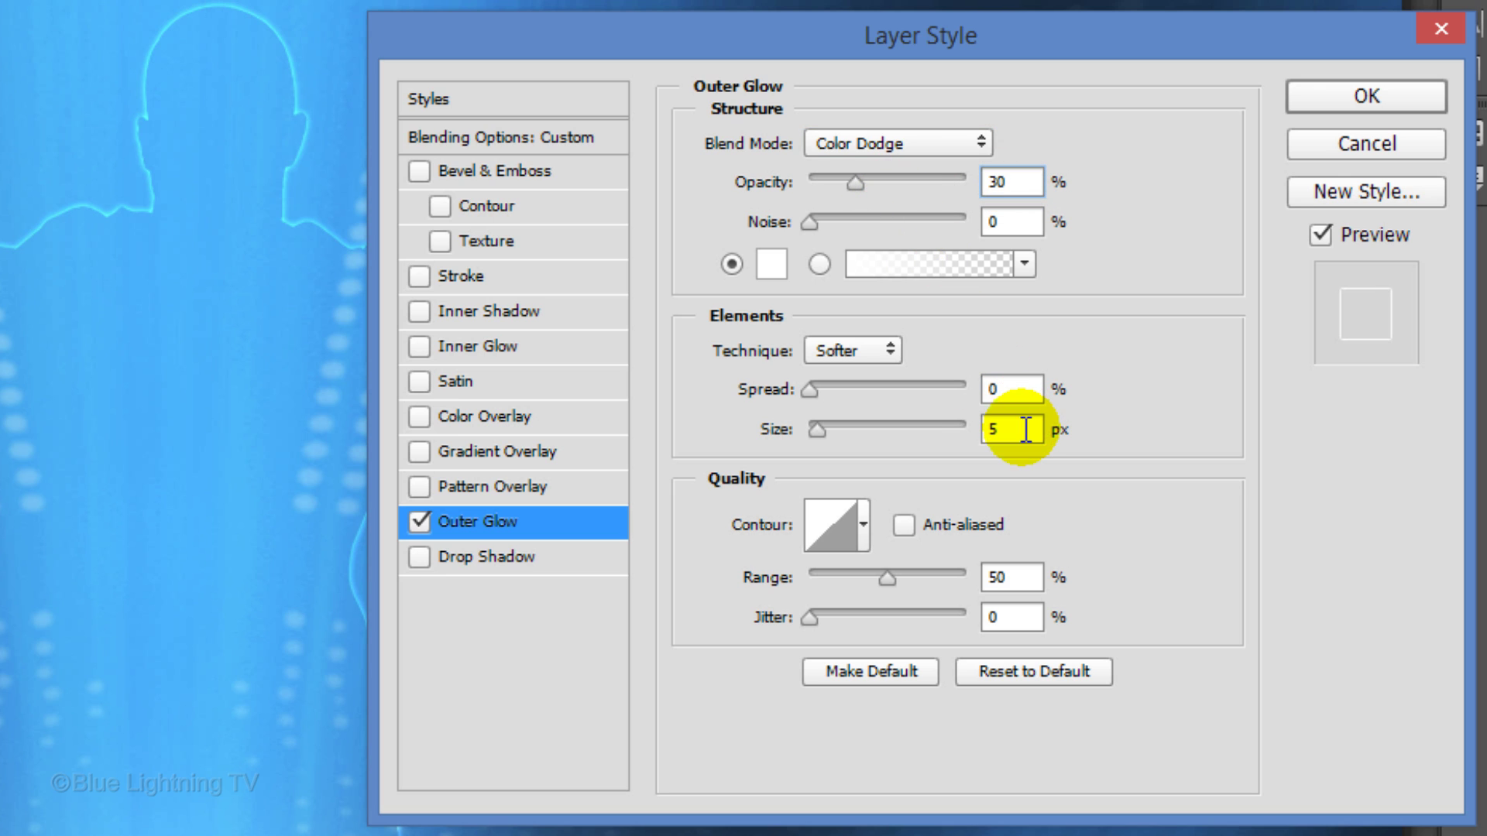
{"action": "double_click", "coordinate": [1026, 429]}
- Set the outer glow size to 50 px and add a white Inner Glow
{"action": "type", "text": "50"}
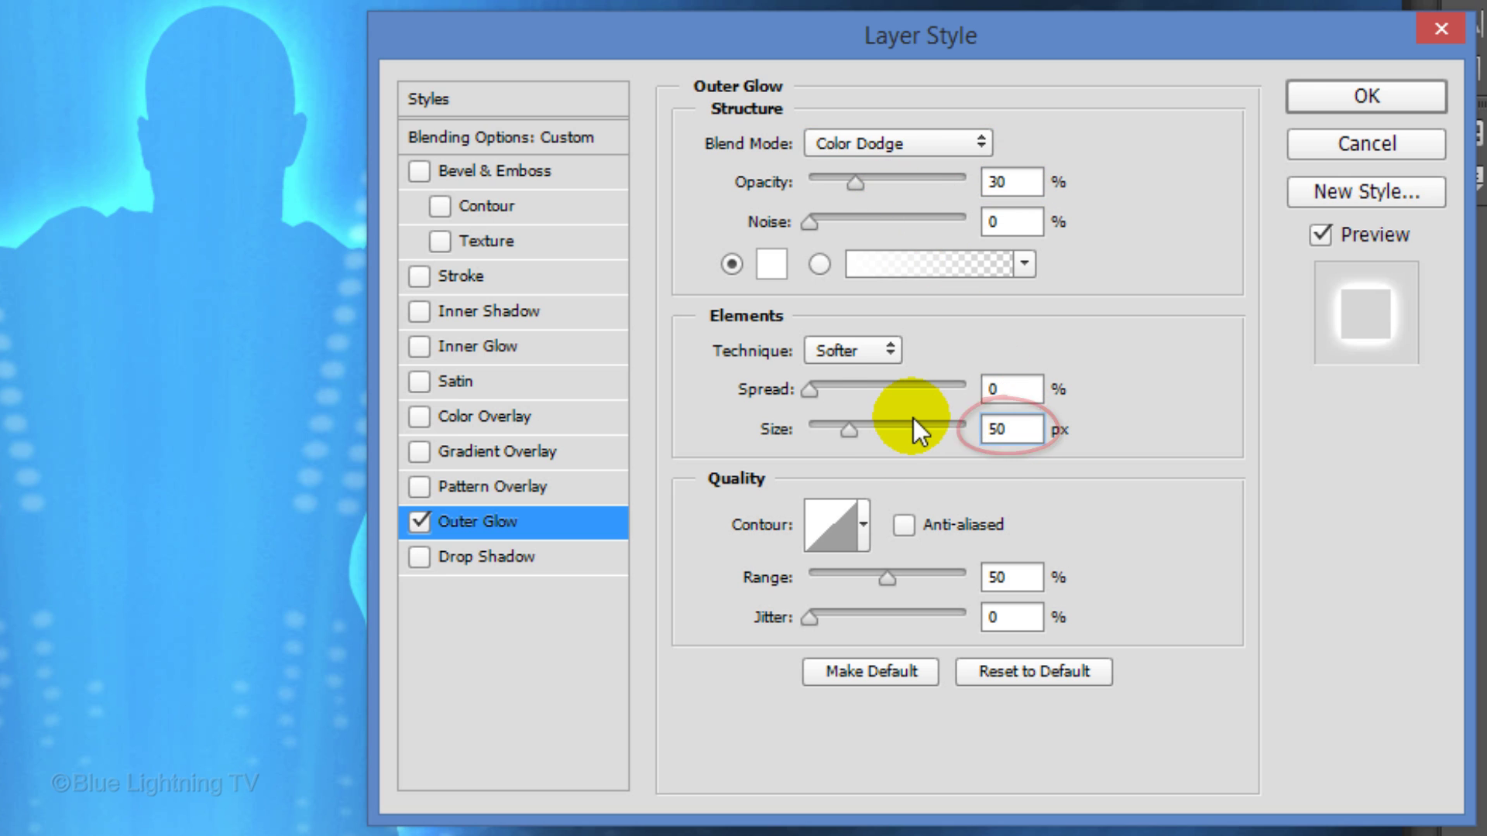
{"action": "left_click", "coordinate": [480, 346]}
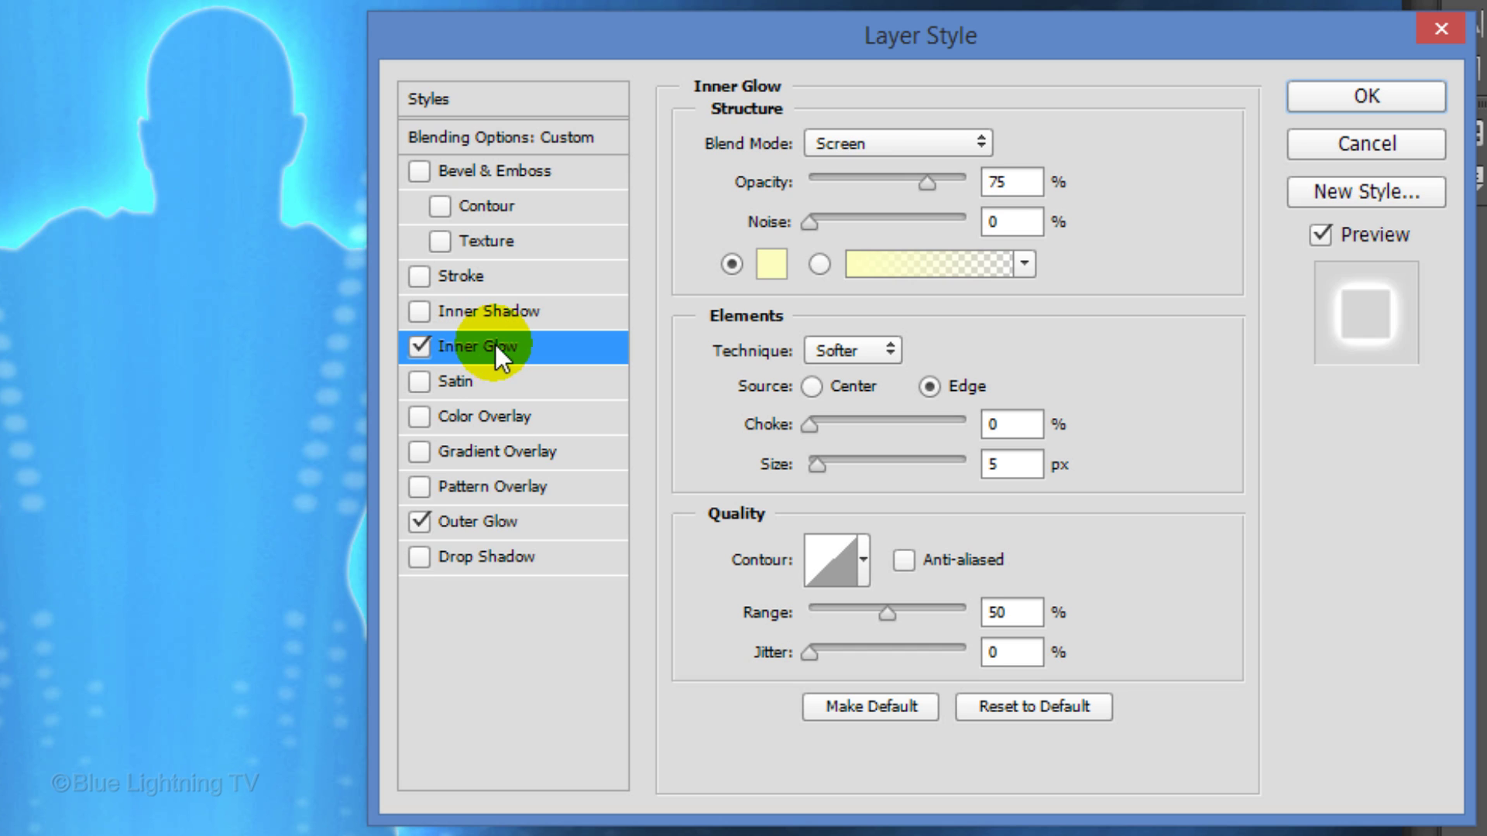
{"action": "left_click", "coordinate": [770, 262]}
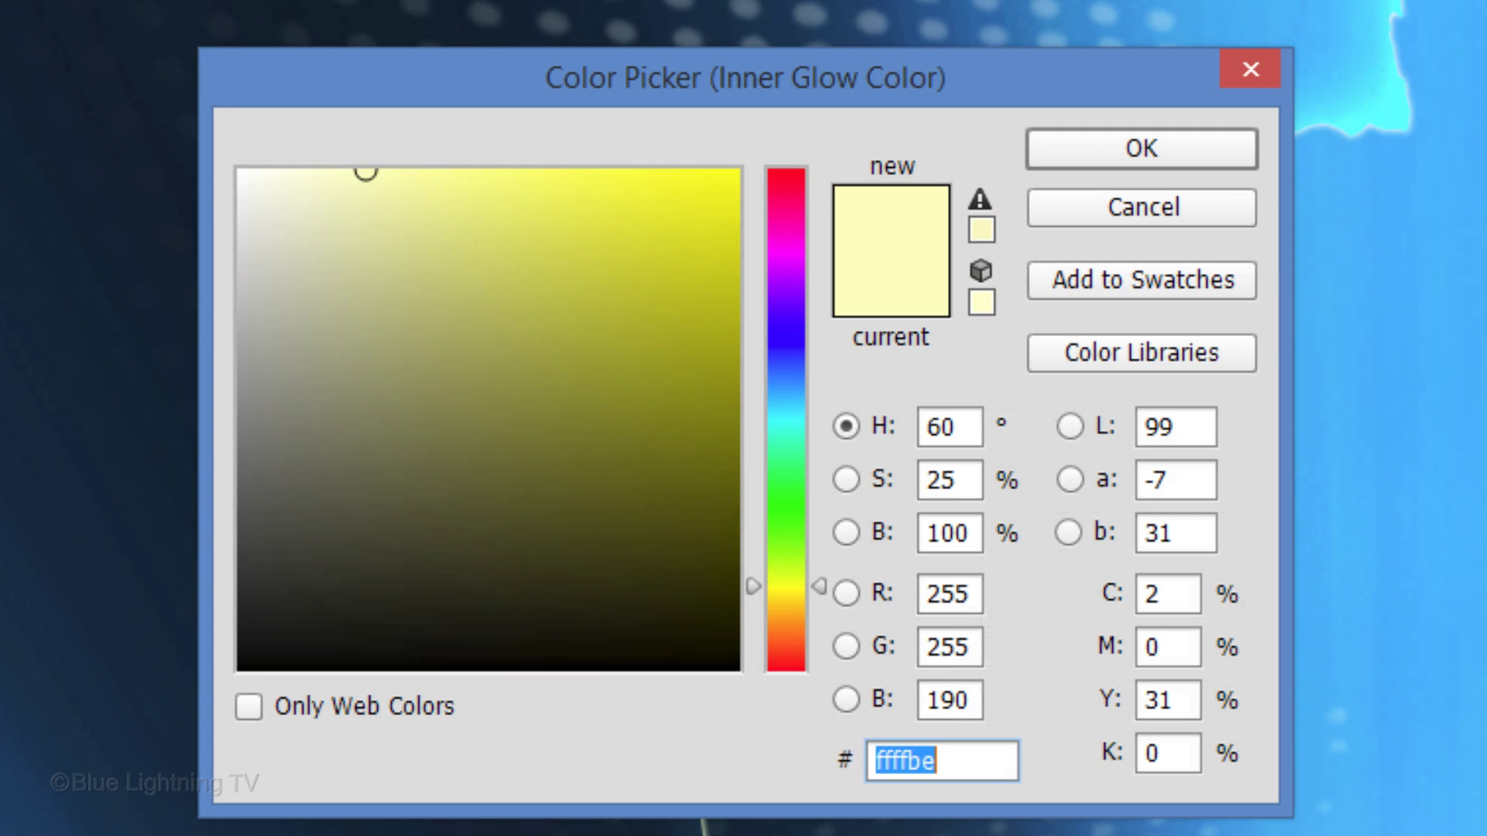
{"action": "left_click_drag", "start_coordinate": [518, 258], "coordinate": [206, 139]}
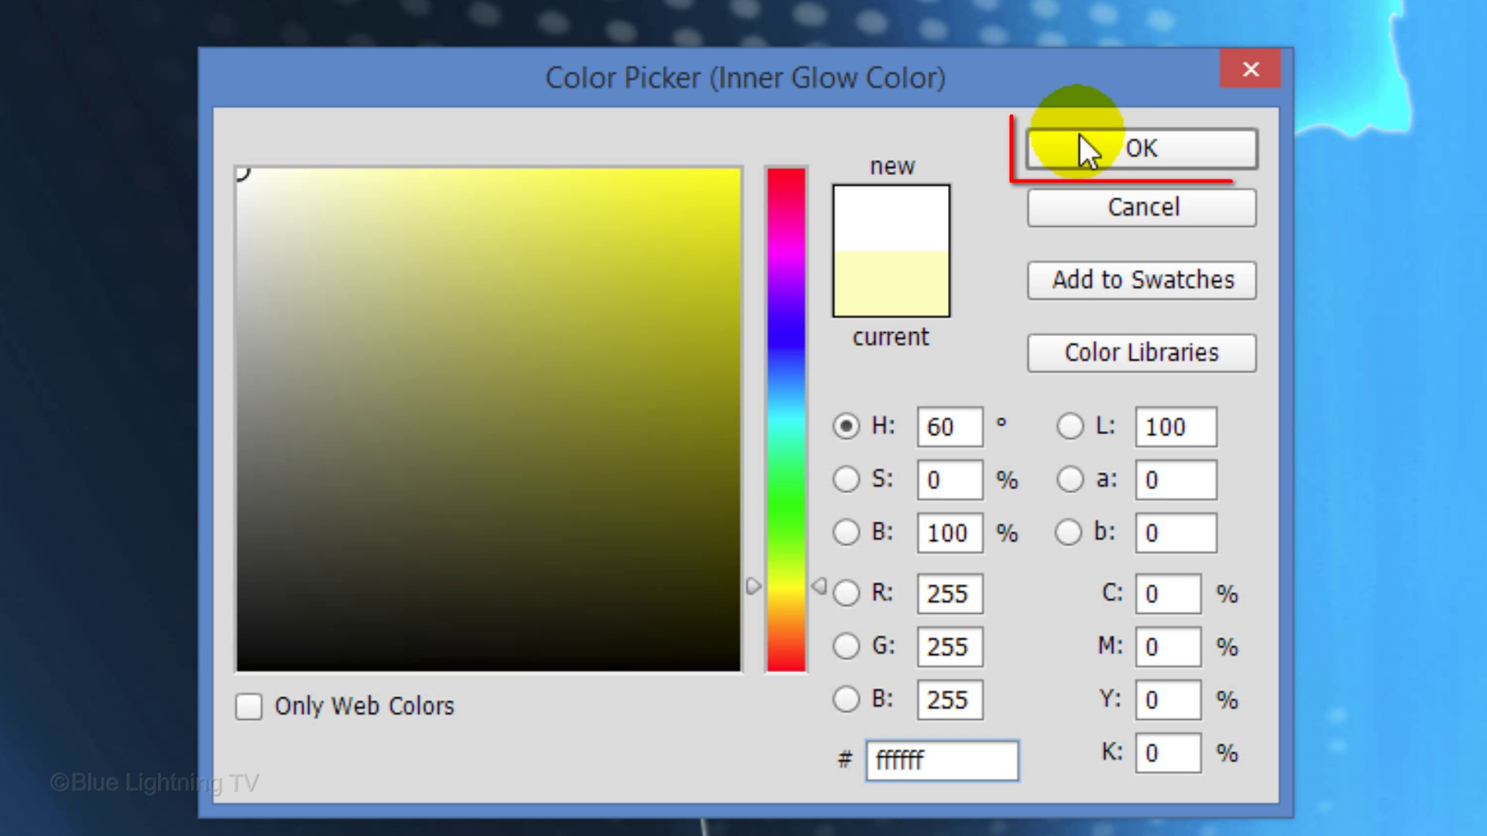
{"action": "left_click", "coordinate": [1108, 153]}
- Set the inner glow to Color Dodge, 30% opacity and 250 px size
{"action": "left_click", "coordinate": [863, 146]}
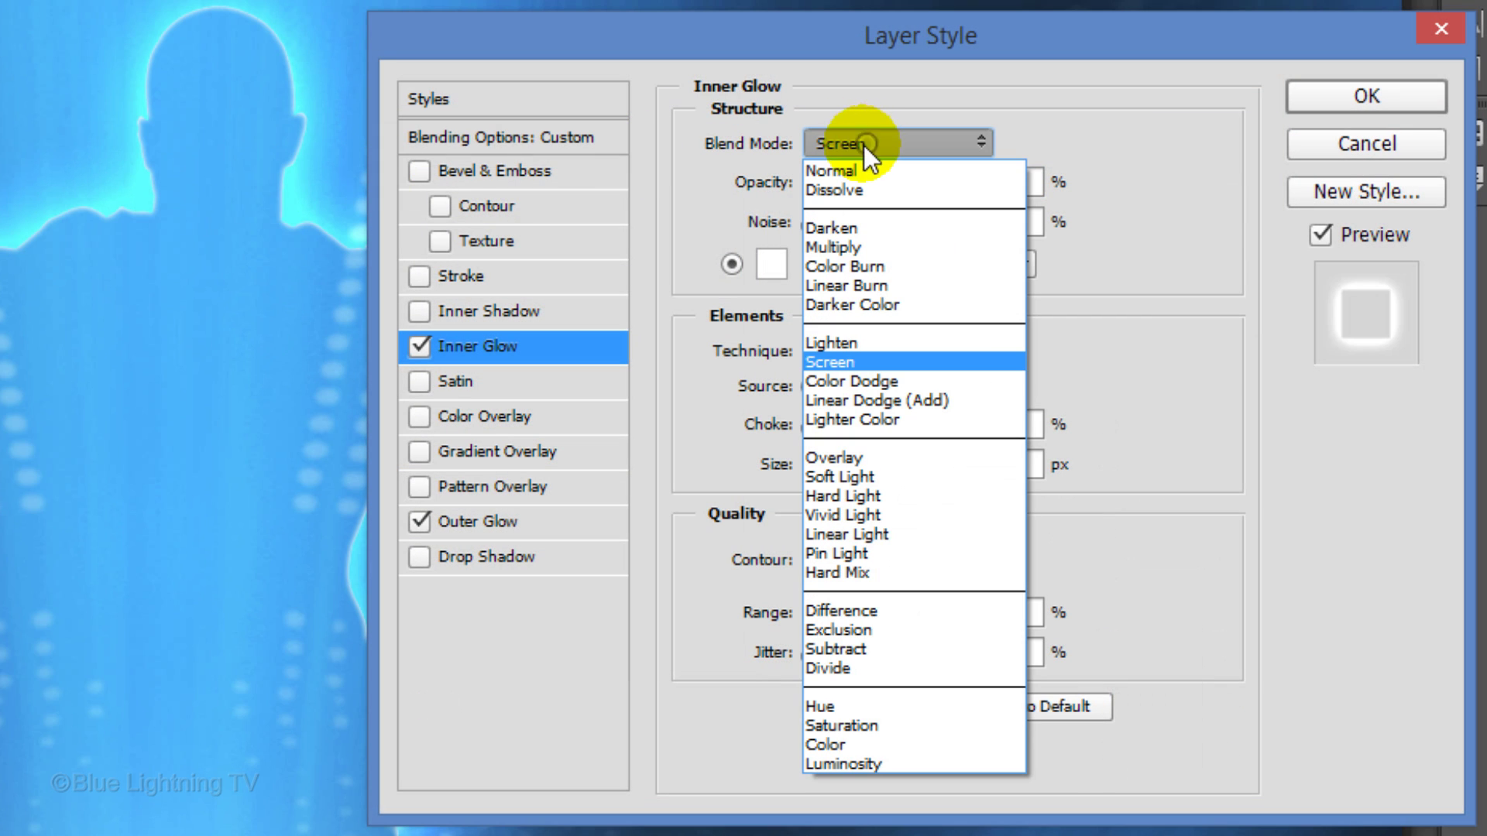
{"action": "left_click", "coordinate": [843, 379]}
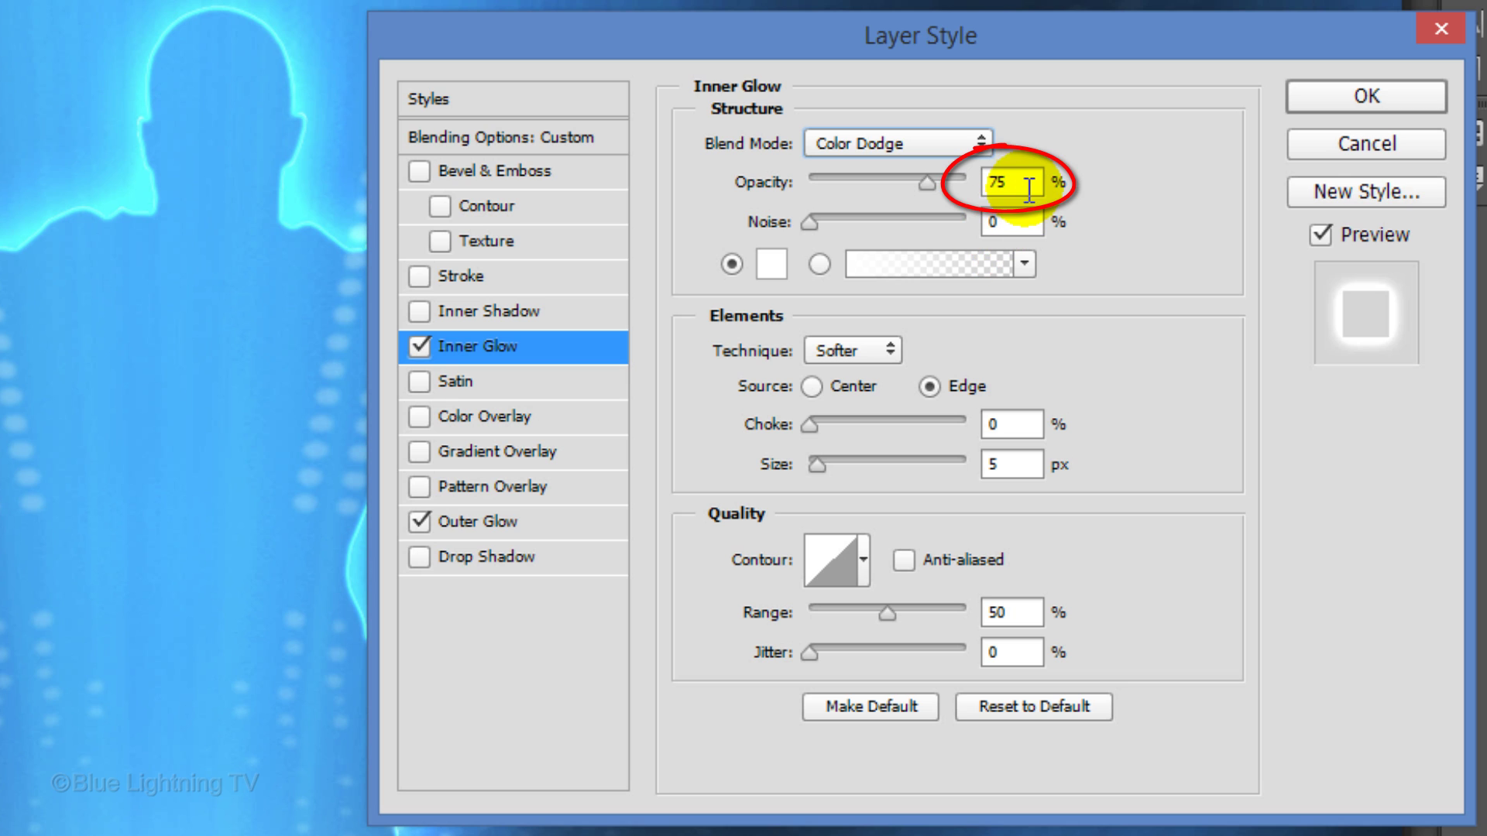
{"action": "type", "text": "30"}
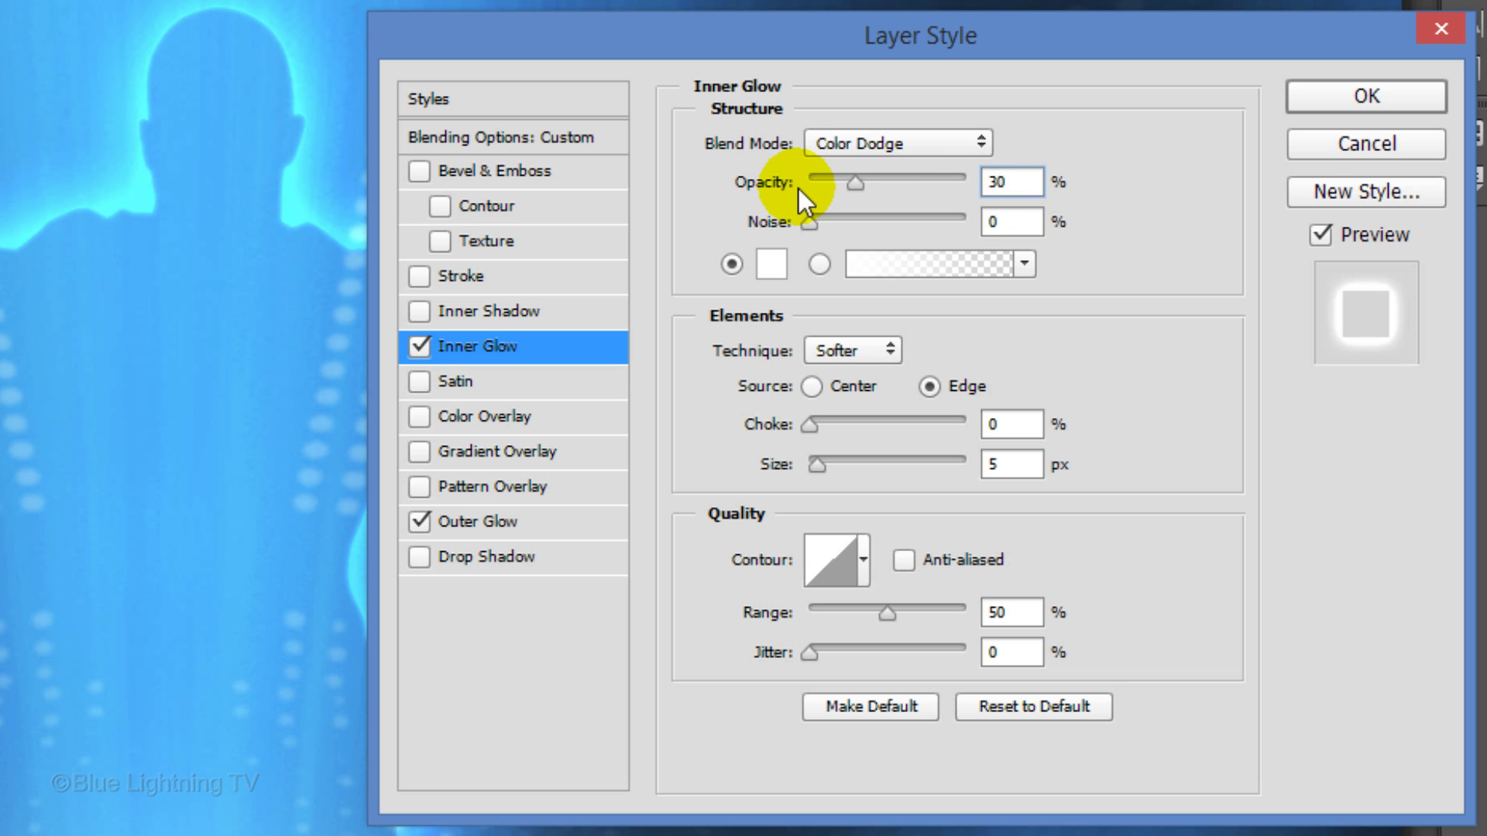
{"action": "double_click", "coordinate": [1007, 465]}
{"action": "type", "text": "250"}
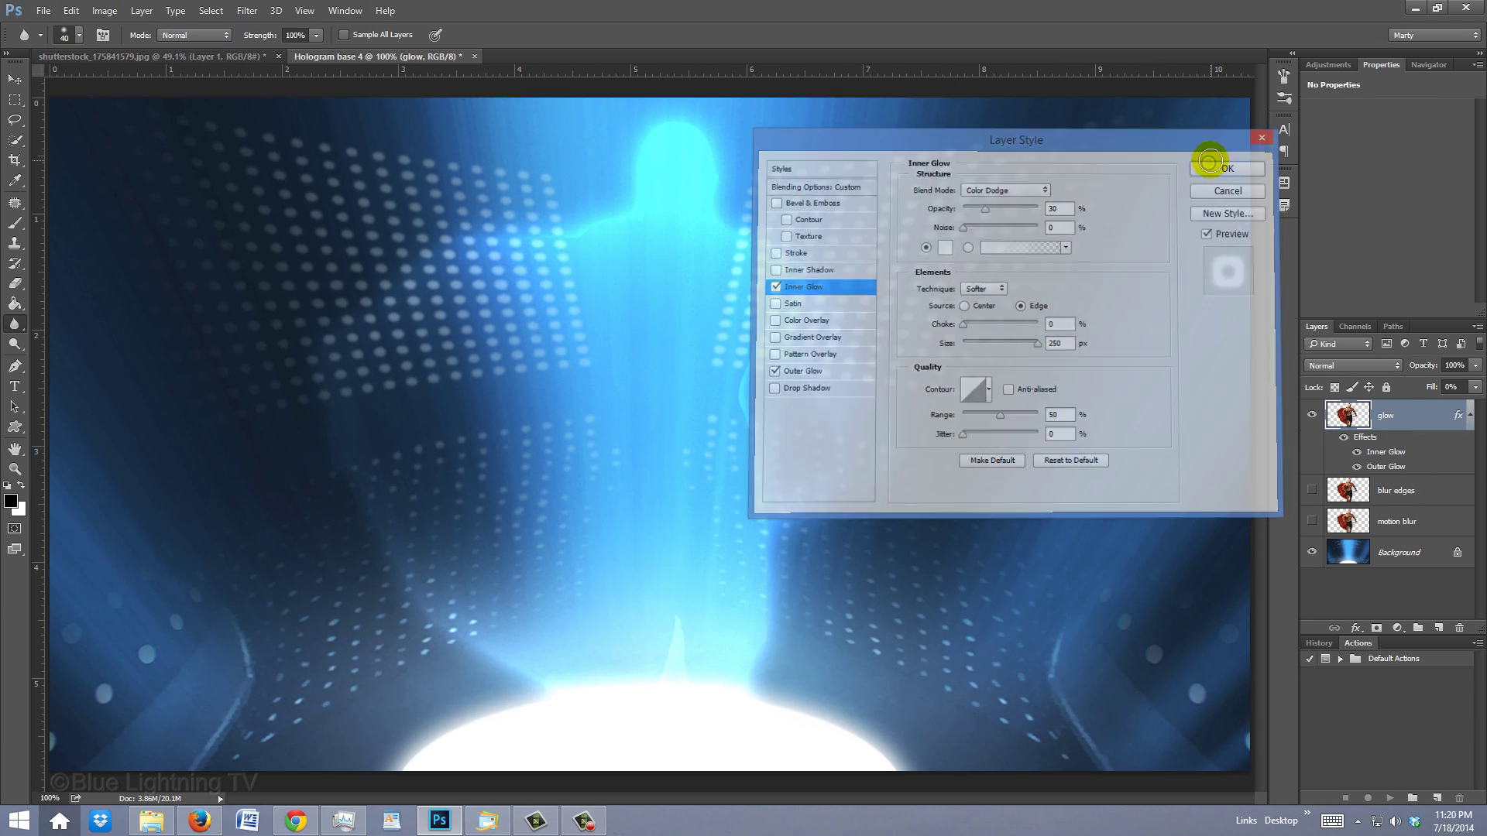
- Apply both glow effects, unhide the blur edges and motion blur layers, and add a layer above glow
{"action": "left_click", "coordinate": [1214, 164]}
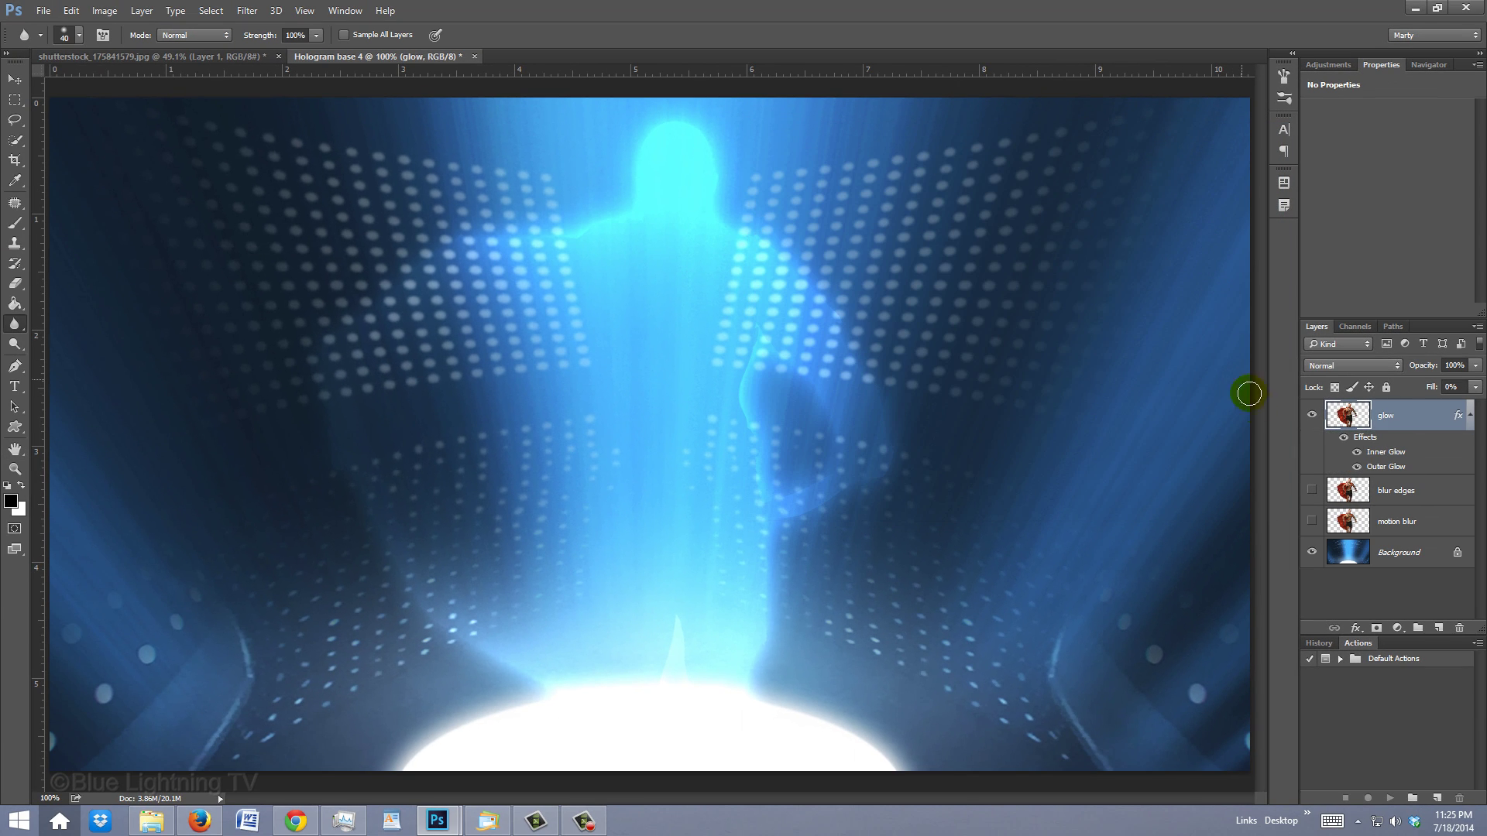
{"action": "left_click", "coordinate": [1312, 490]}
{"action": "left_click", "coordinate": [1312, 521]}
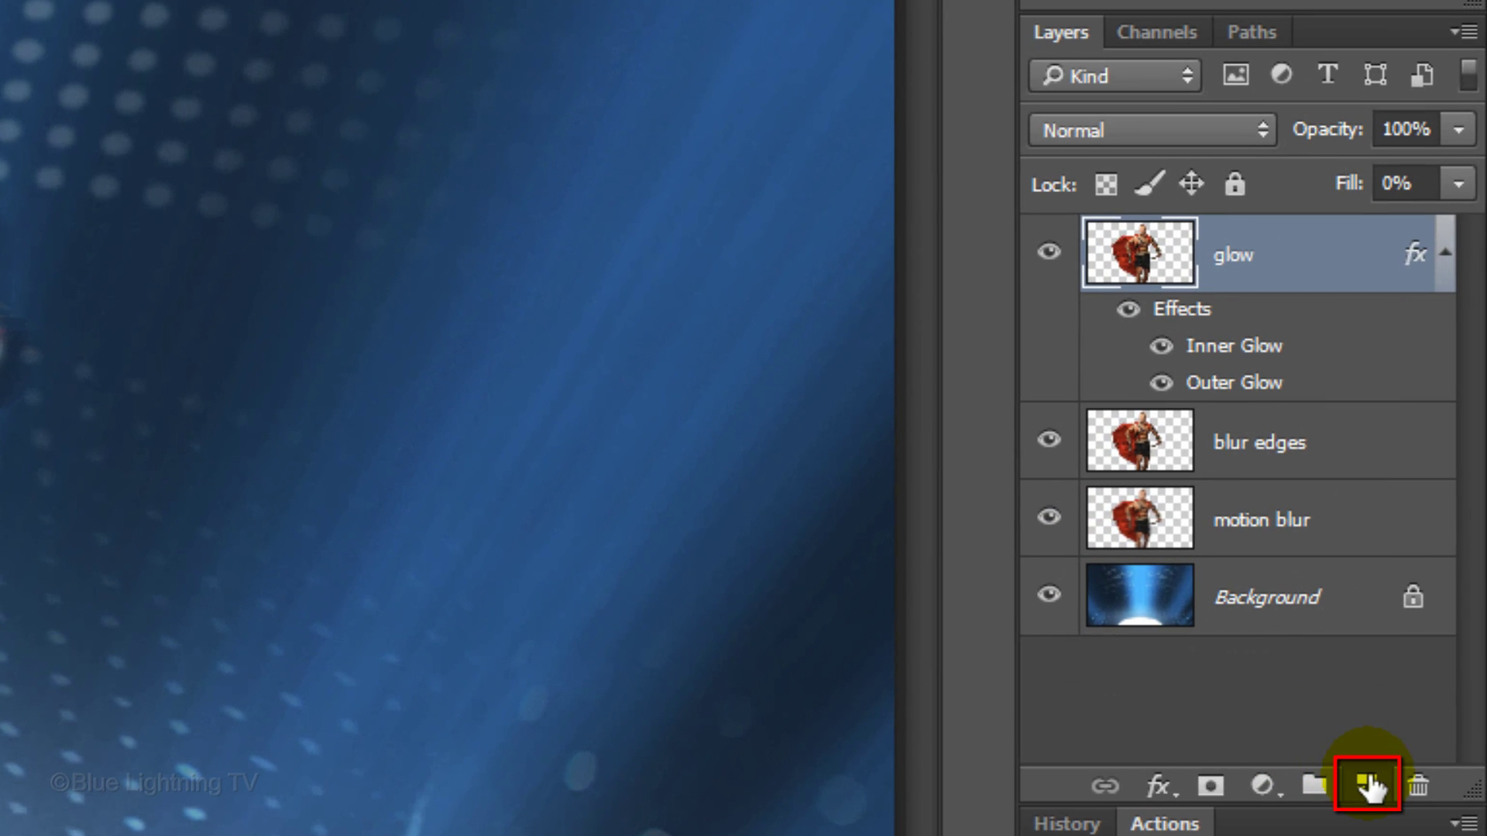
{"action": "left_click", "coordinate": [1369, 786]}
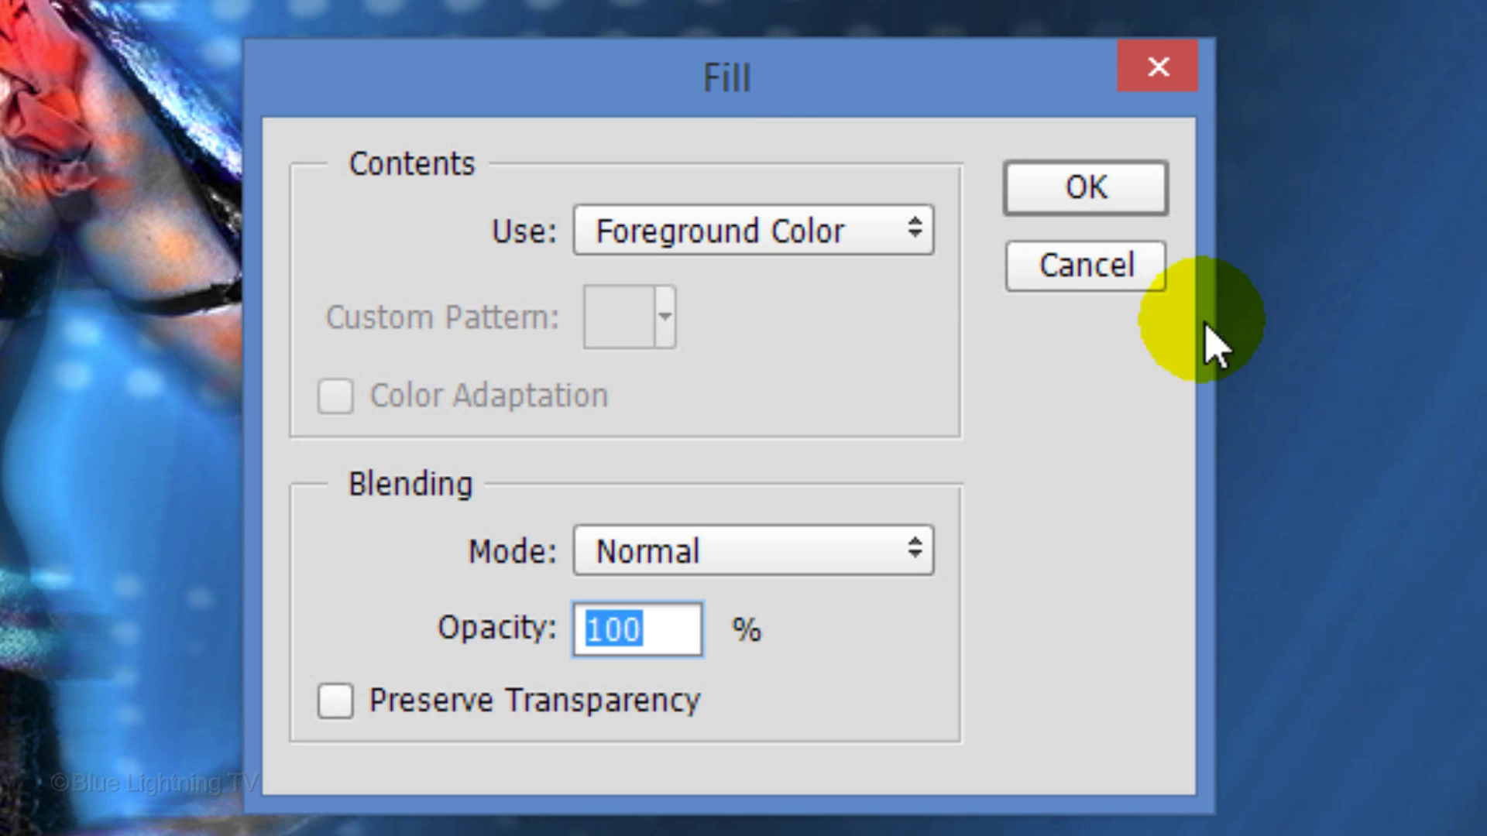
- Fill the new Layer 1 with 50% gray
{"action": "left_click", "coordinate": [918, 232]}
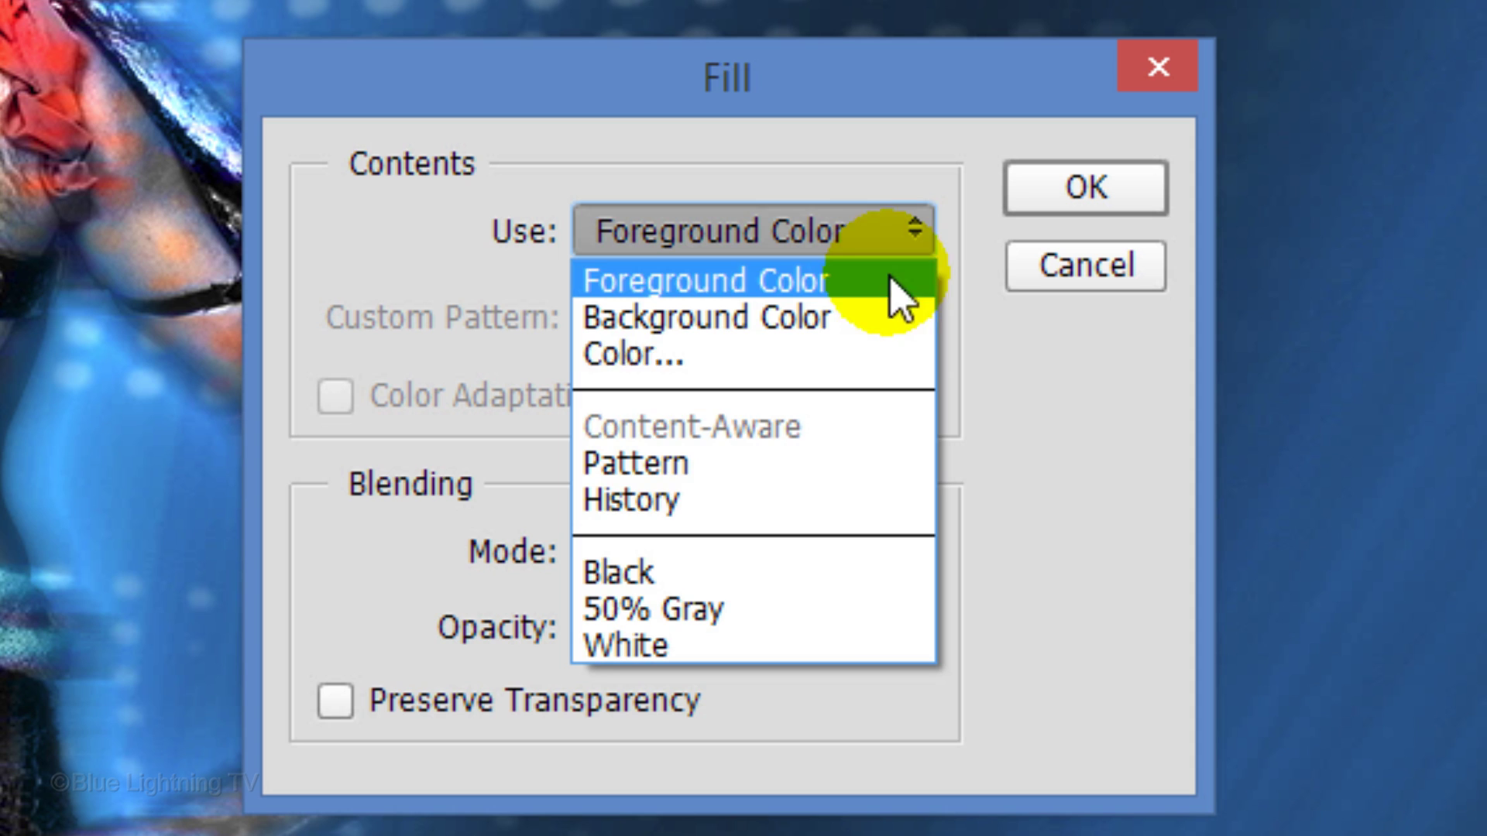
{"action": "left_click", "coordinate": [825, 606]}
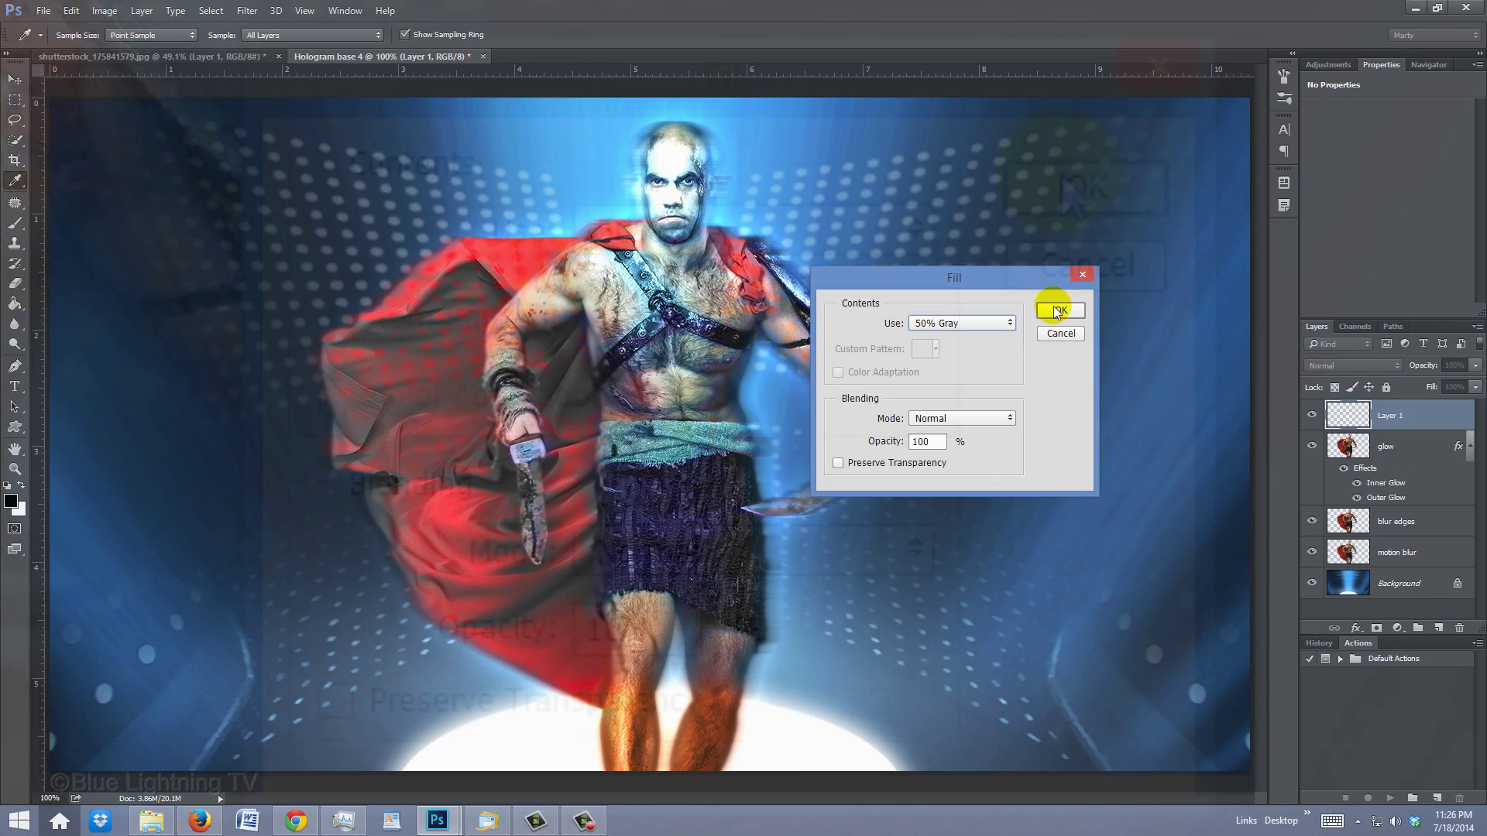
{"action": "left_click", "coordinate": [1073, 188]}
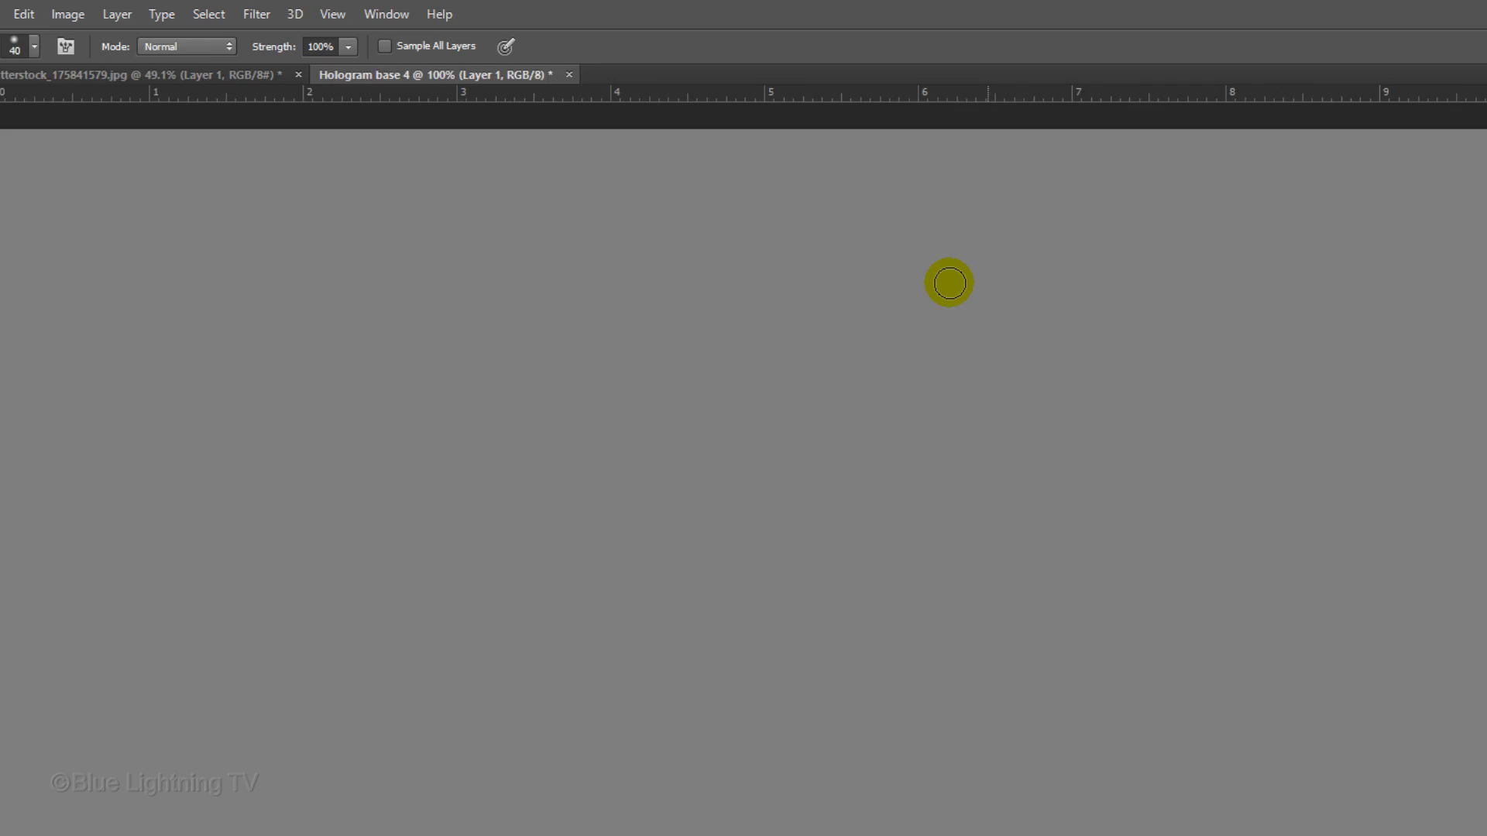
- Apply a Halftone Pattern filter to the gray layer: Size 1, Contrast 40, Line type
{"action": "left_click", "coordinate": [322, 34]}
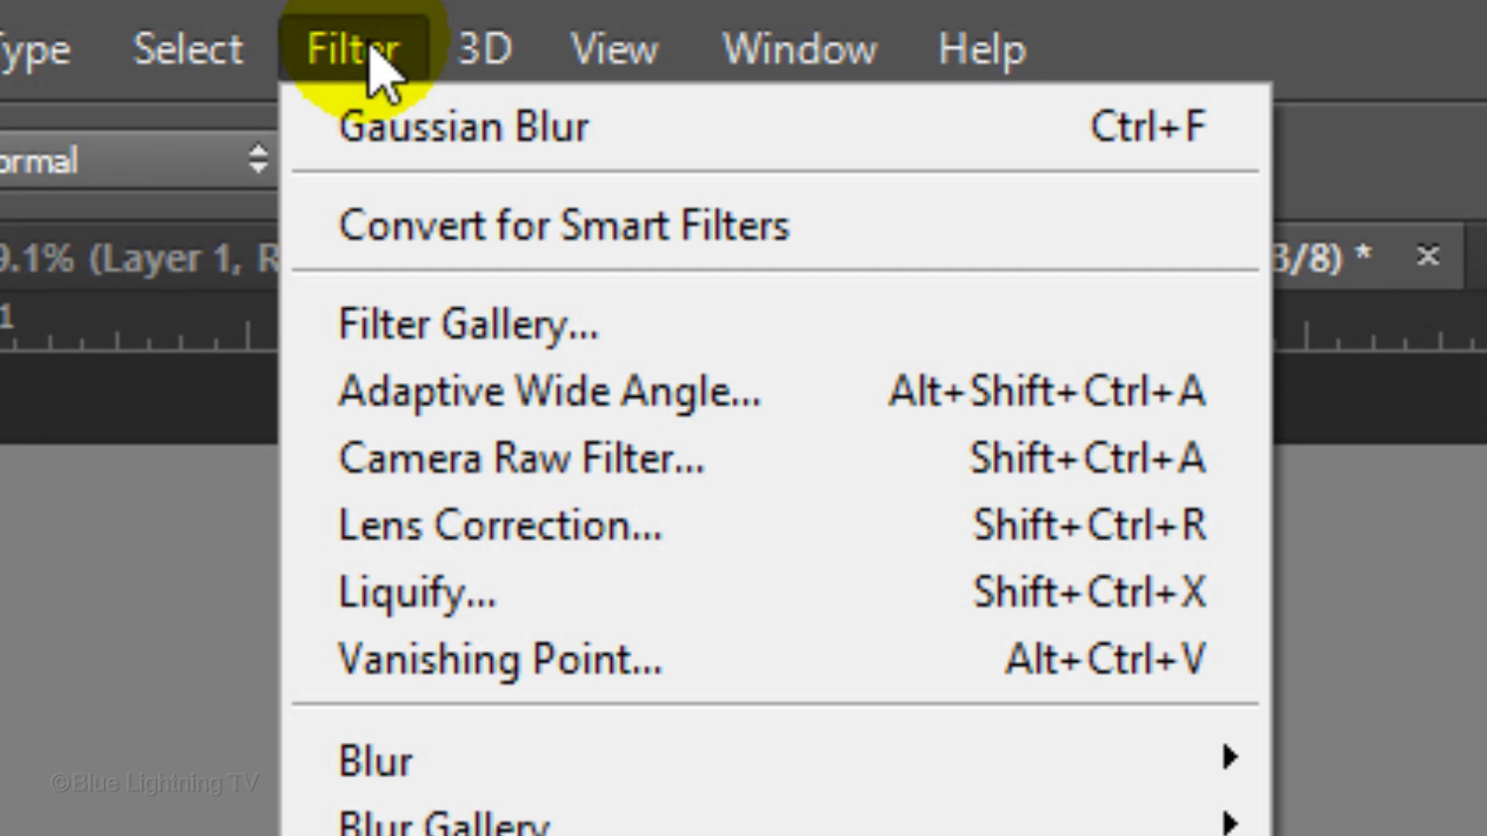
{"action": "left_click", "coordinate": [404, 317]}
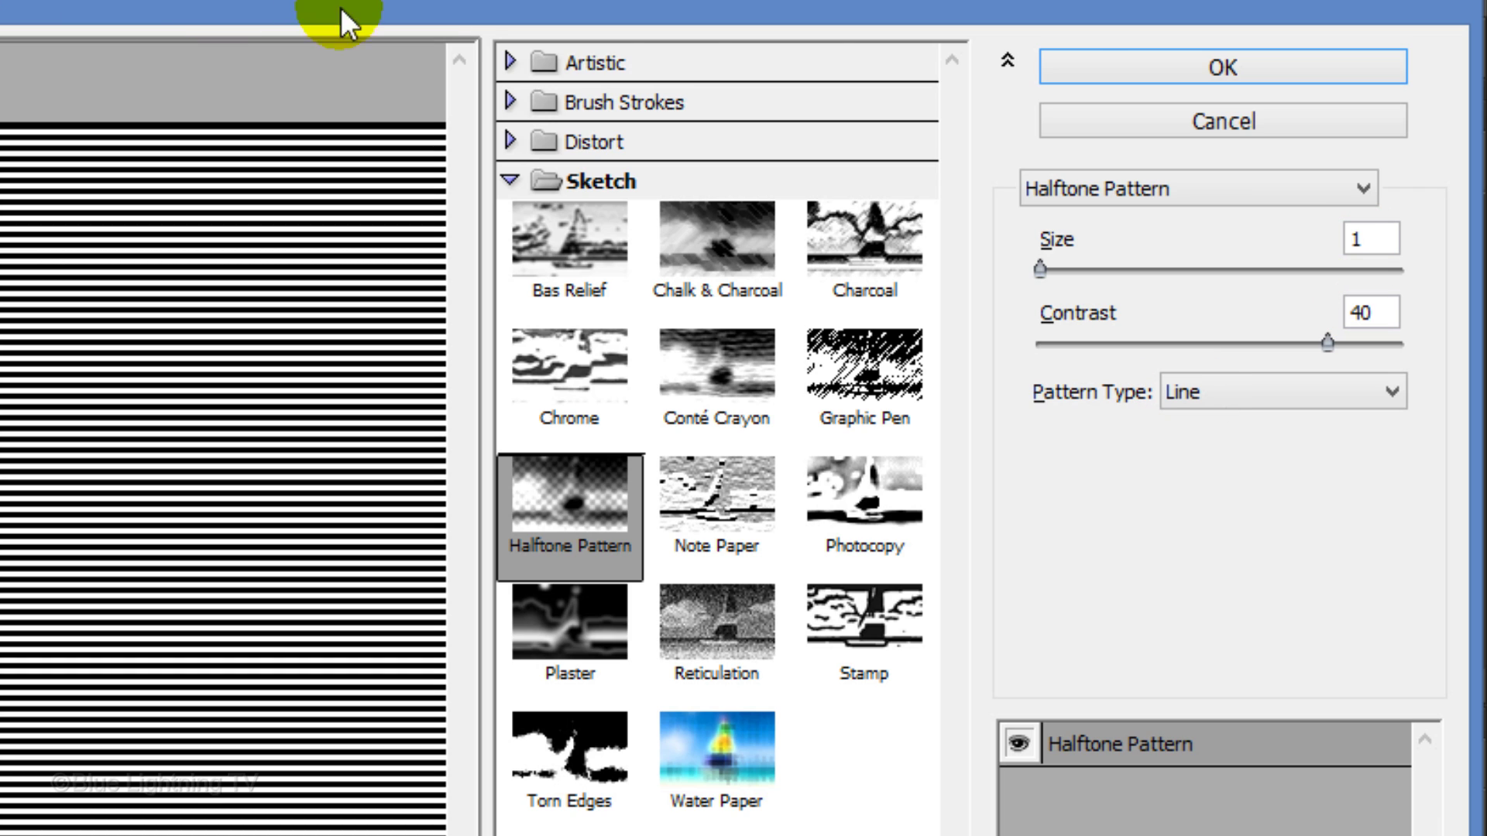
{"action": "left_click", "coordinate": [1160, 68]}
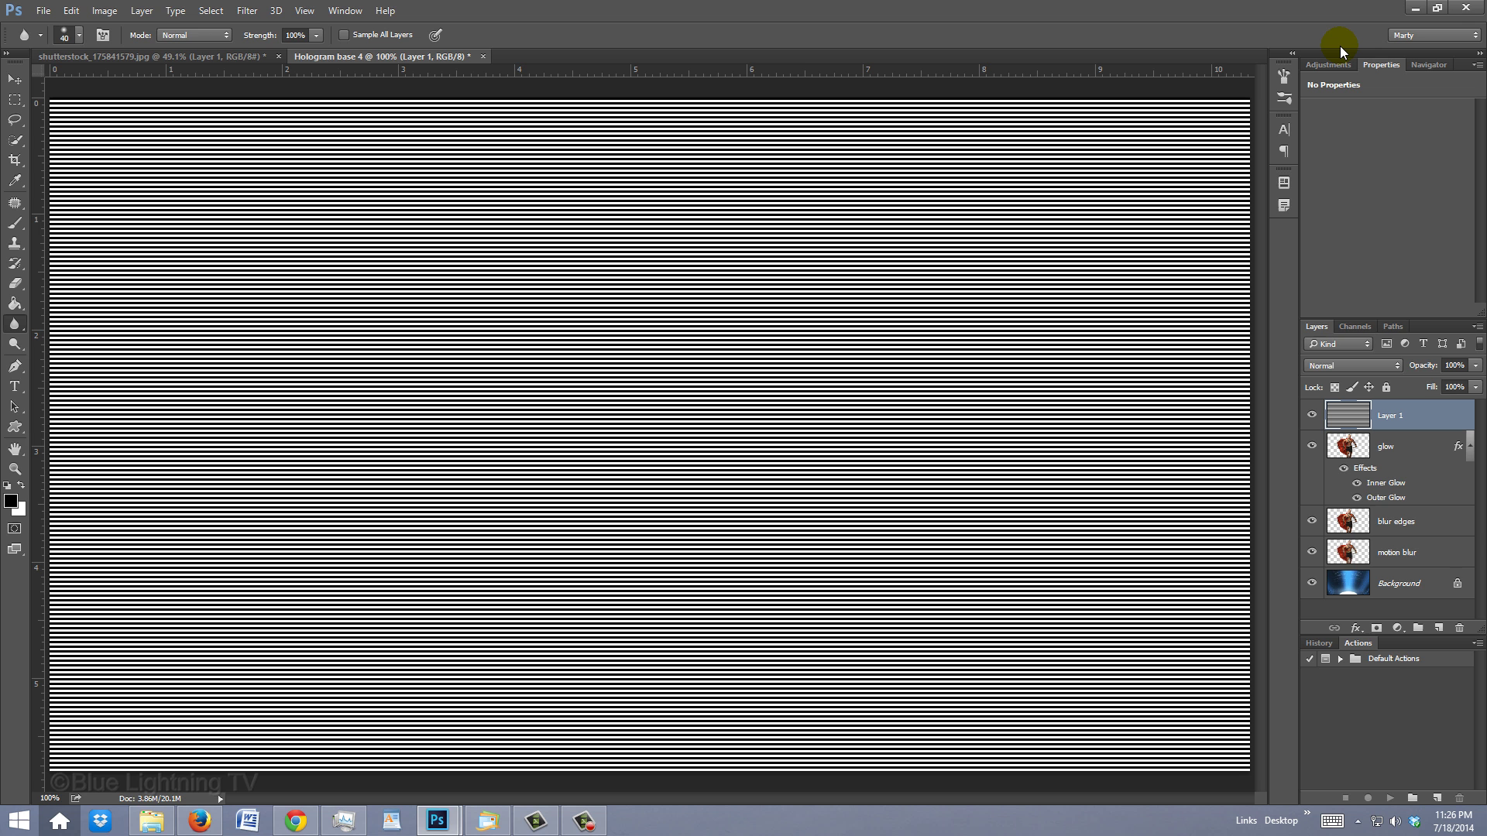
- Free-transform the striped layer to 50% height and commit it
{"action": "key", "text": "ctrl+t"}
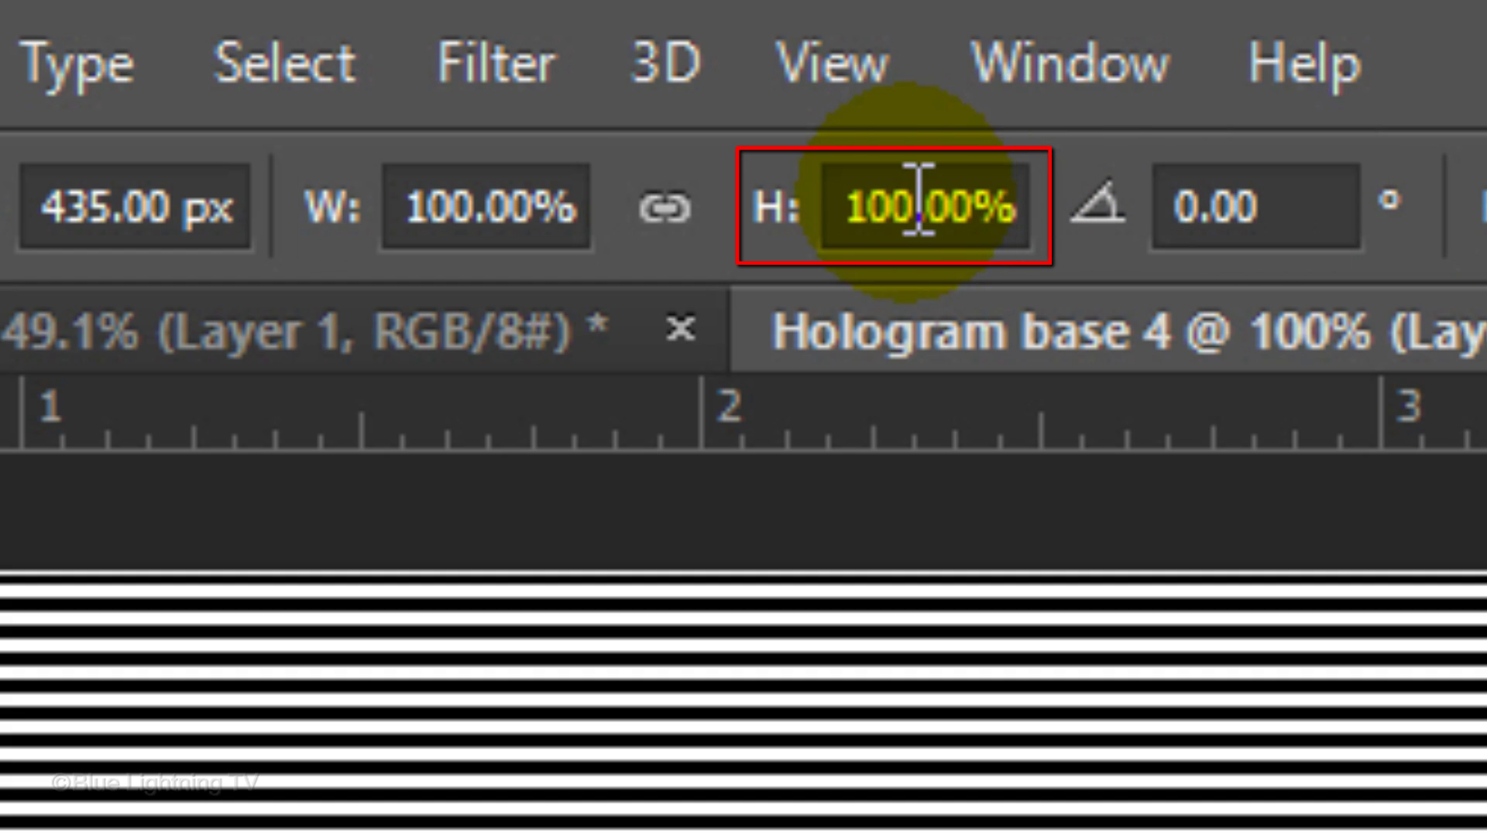
{"action": "double_click", "coordinate": [883, 206]}
{"action": "type", "text": "50"}
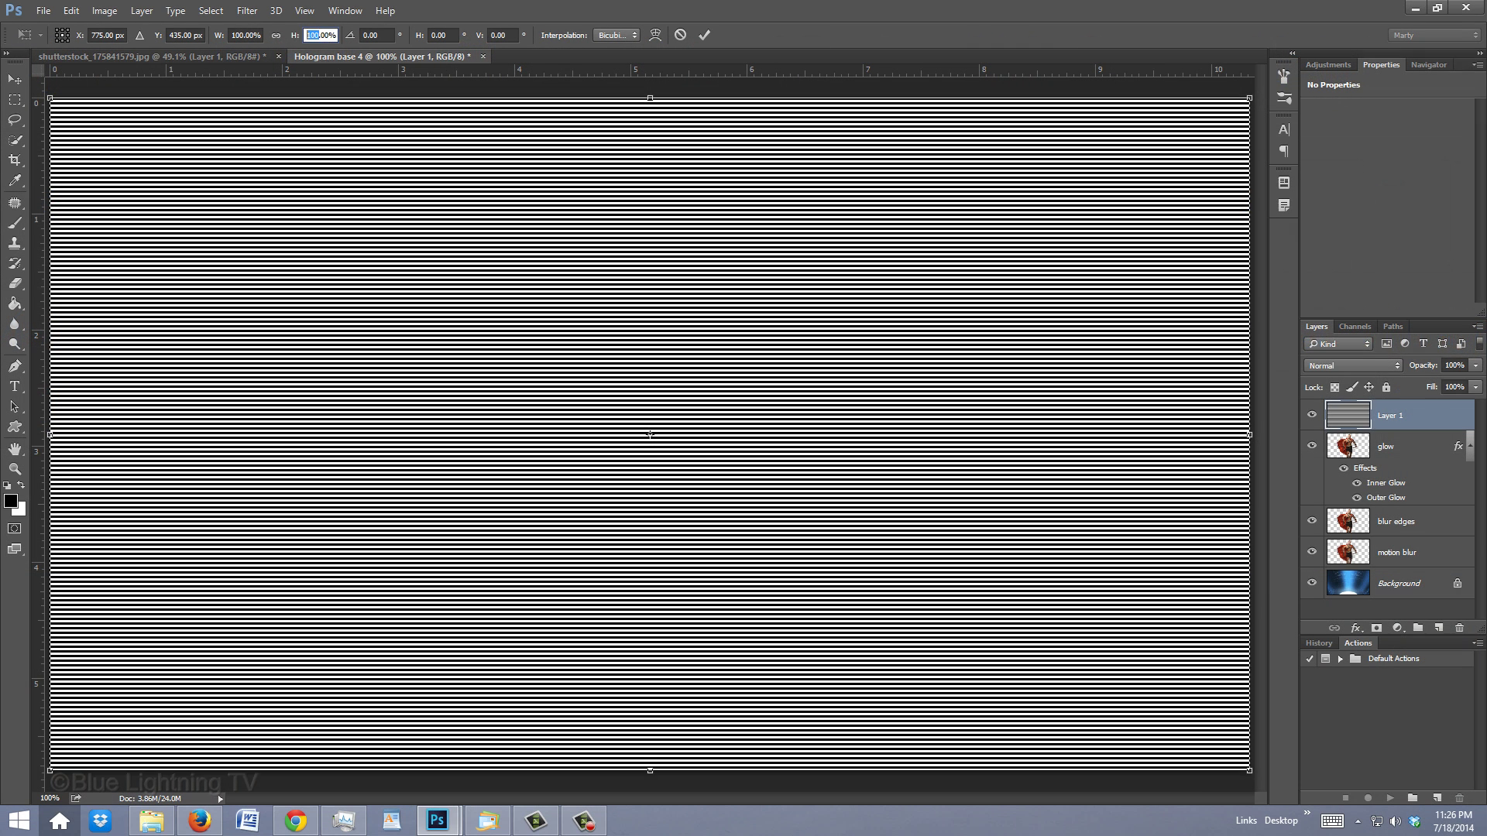
{"action": "type", "text": "50"}
{"action": "key", "text": "Return"}
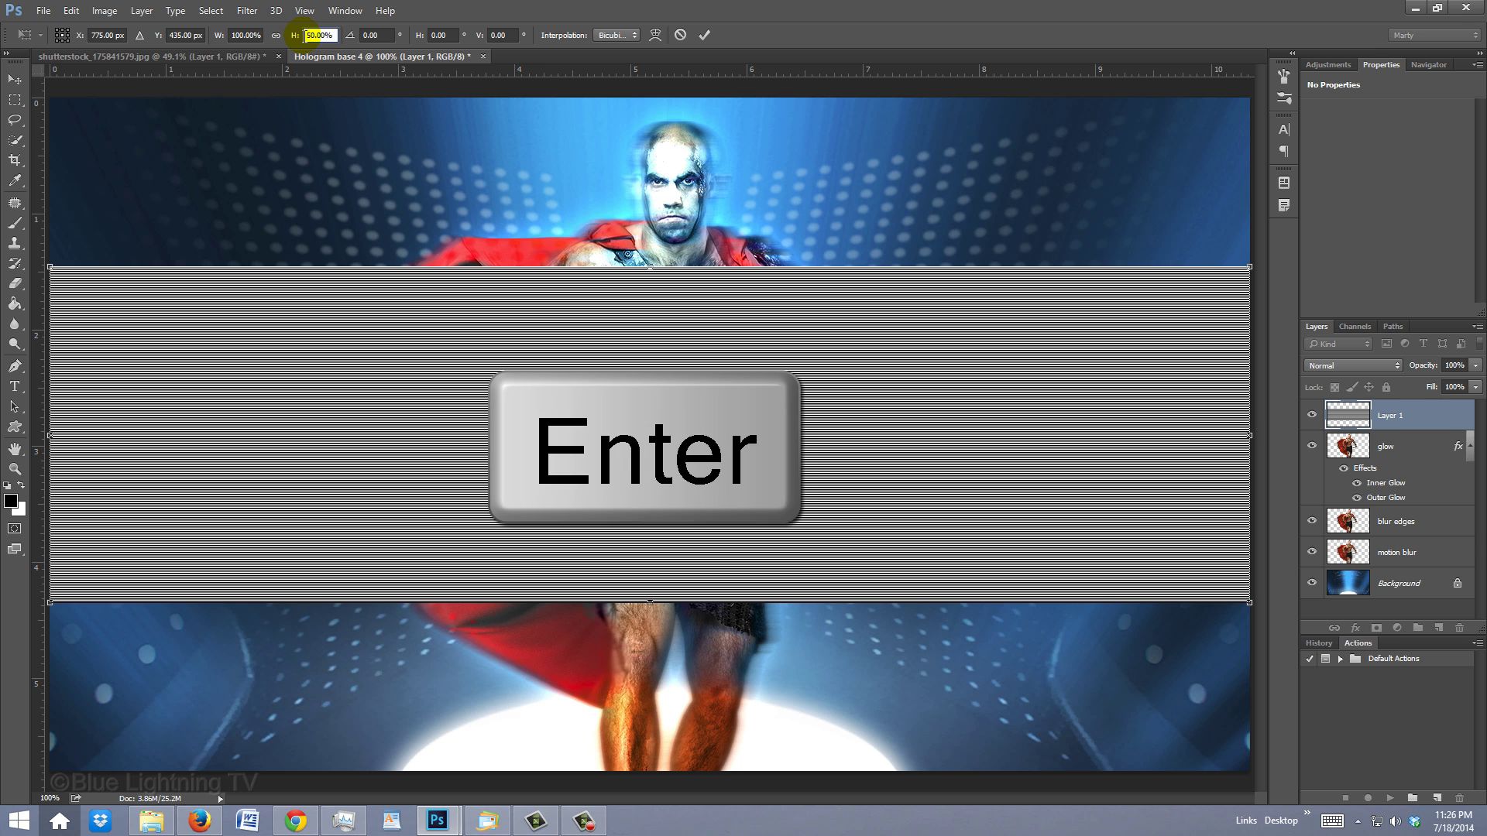
{"action": "key", "text": "Return"}
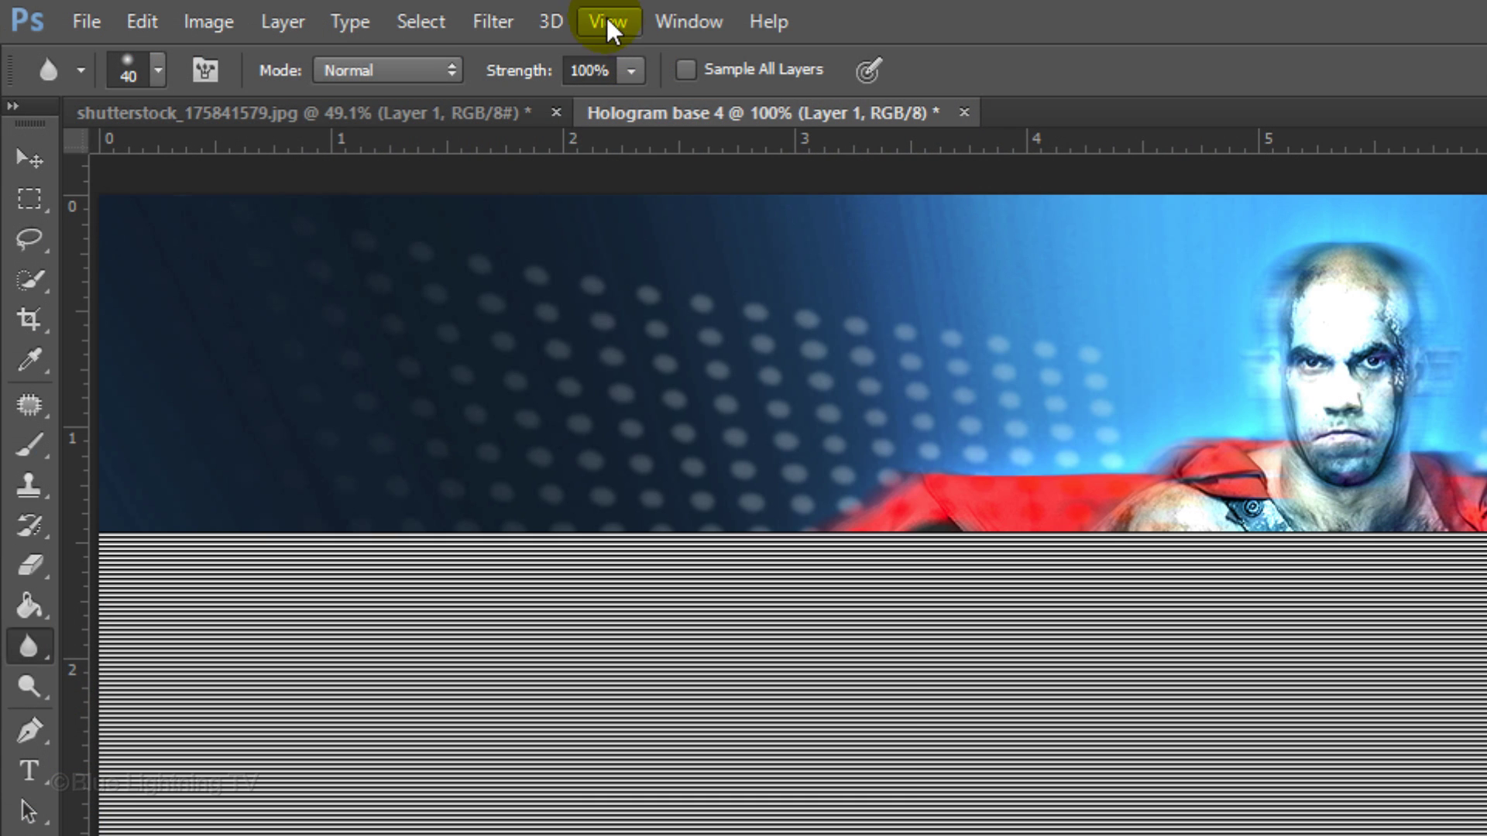
- Turn off snapping and move the striped band down
{"action": "left_click", "coordinate": [305, 10]}
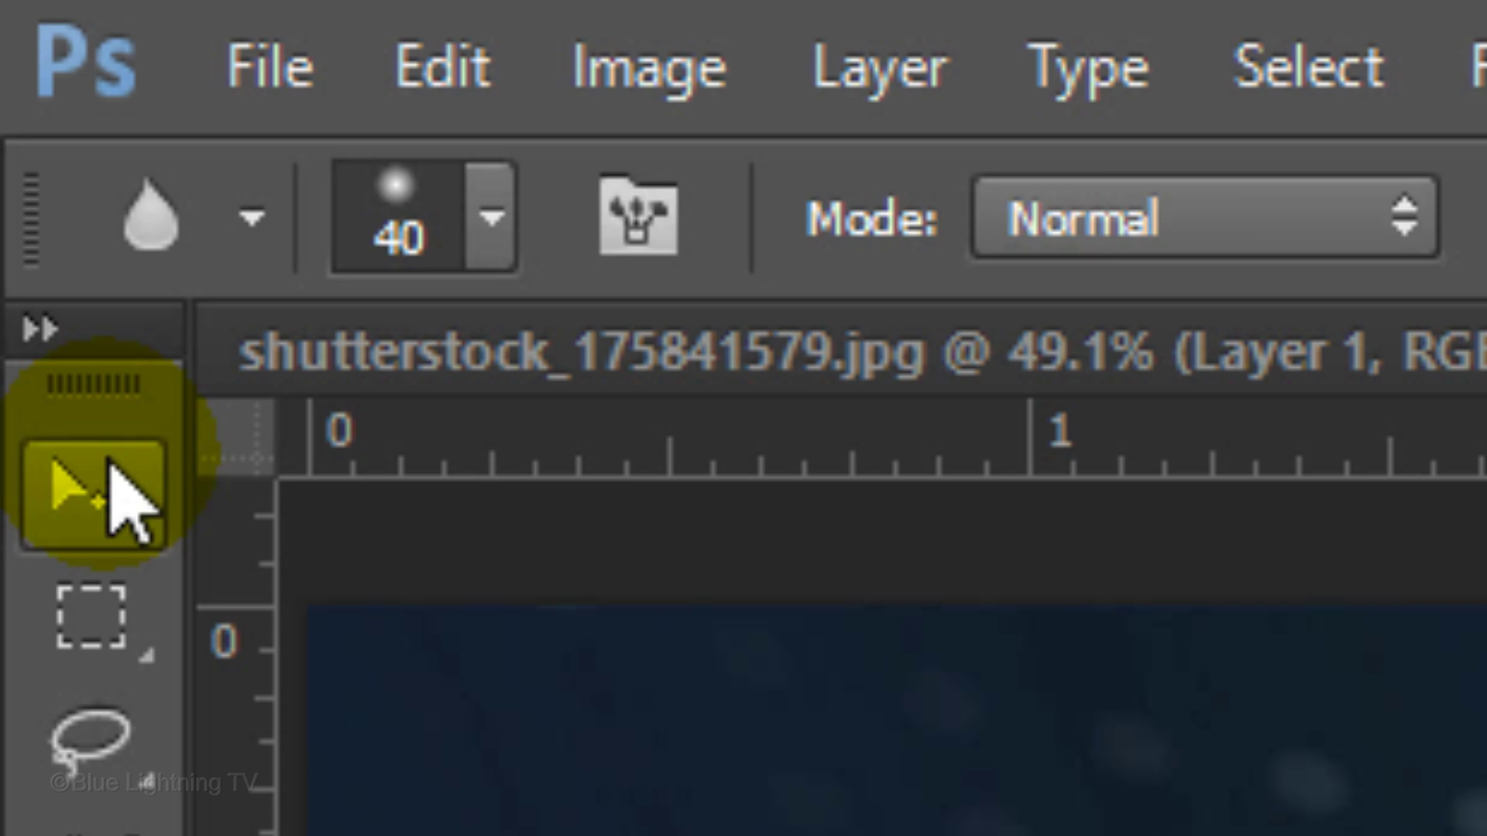
{"action": "left_click", "coordinate": [33, 155]}
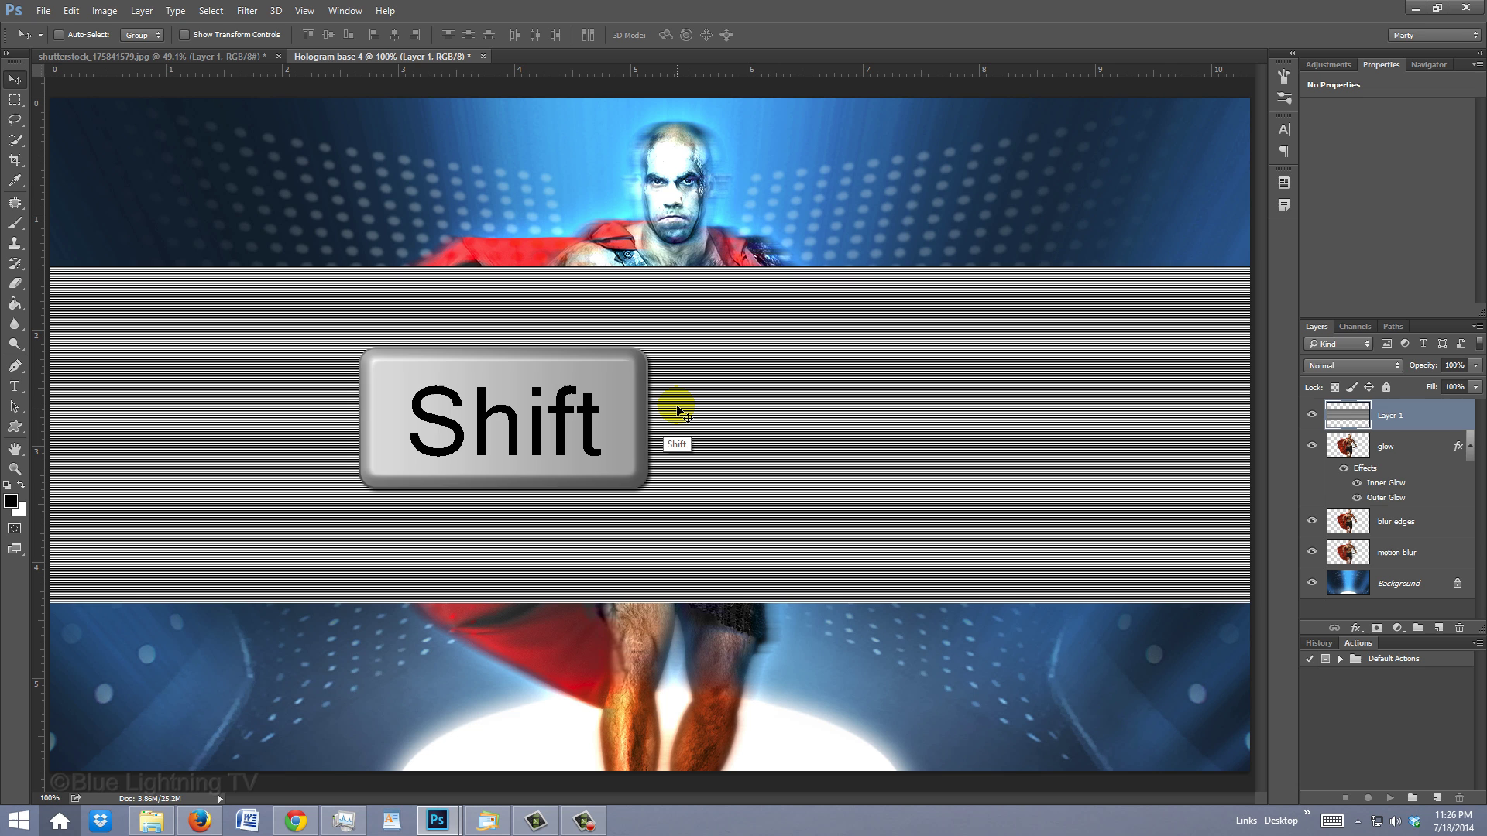
{"action": "left_click_drag", "start_coordinate": [679, 410], "coordinate": [673, 574]}
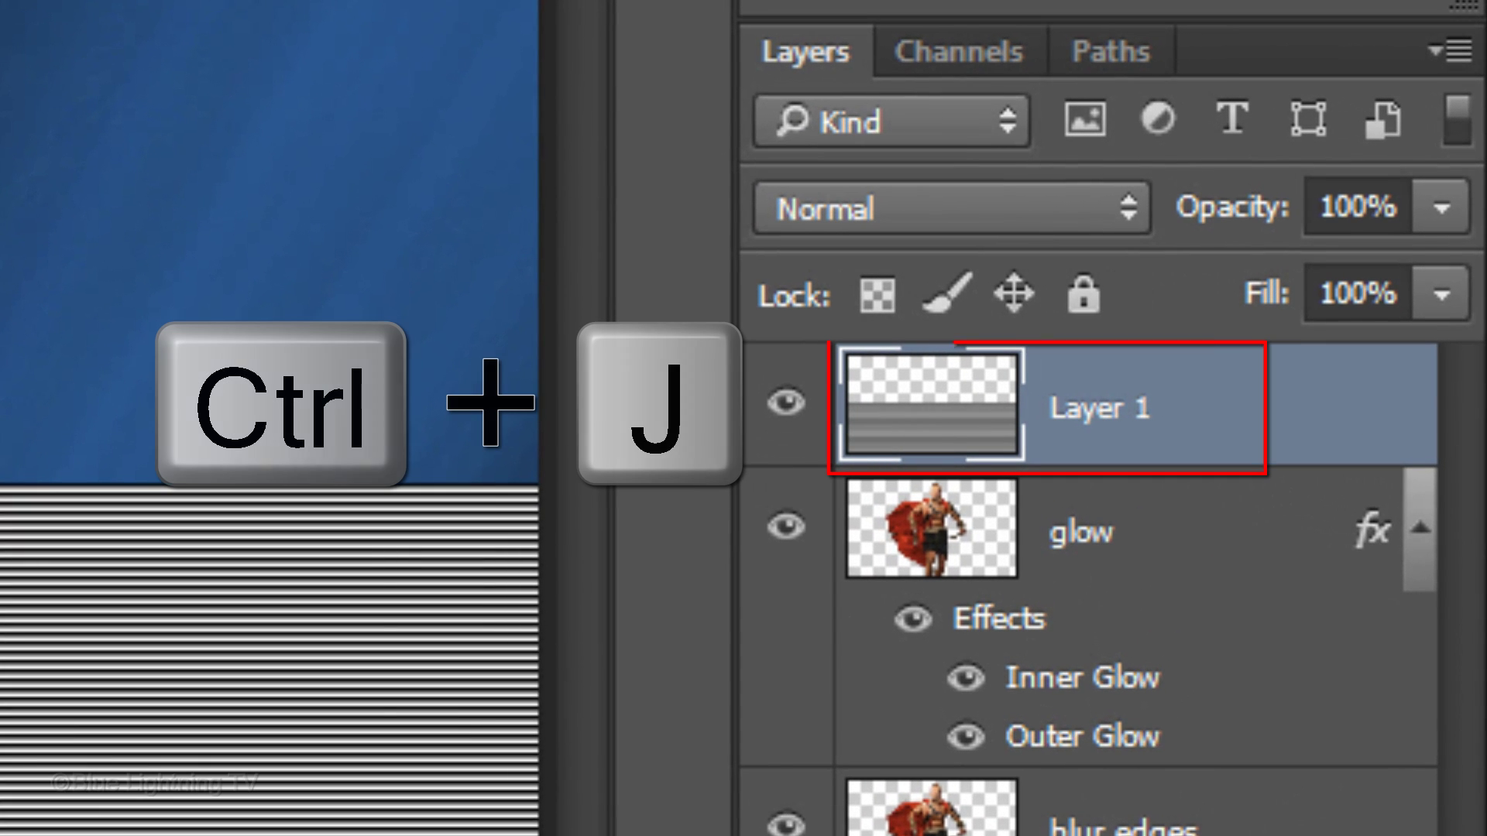
- Duplicate the band, shift the copy up, and merge both into Layer 1
{"action": "key", "text": "ctrl+j"}
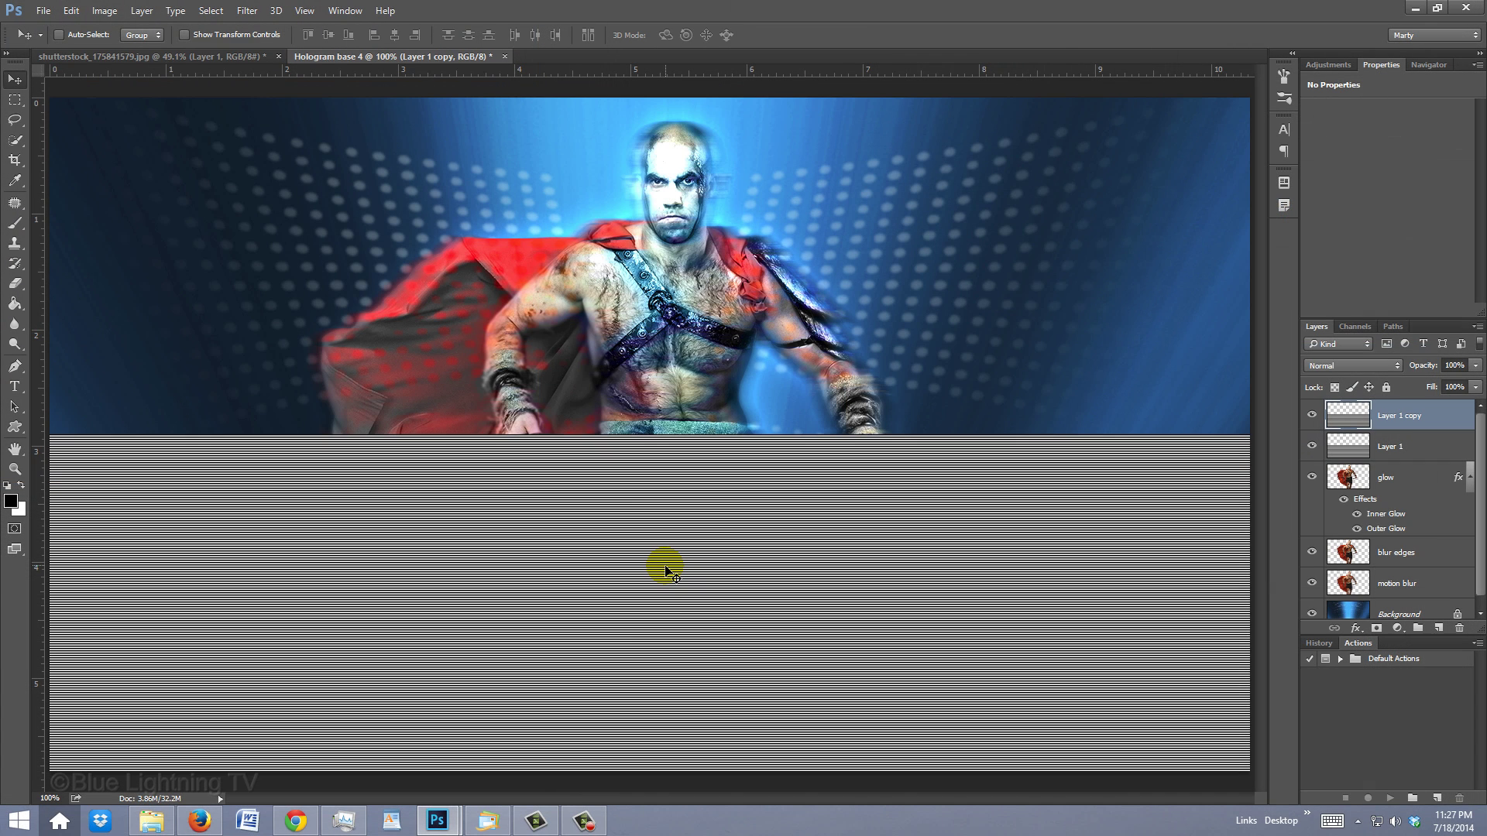
{"action": "key", "text": "shift"}
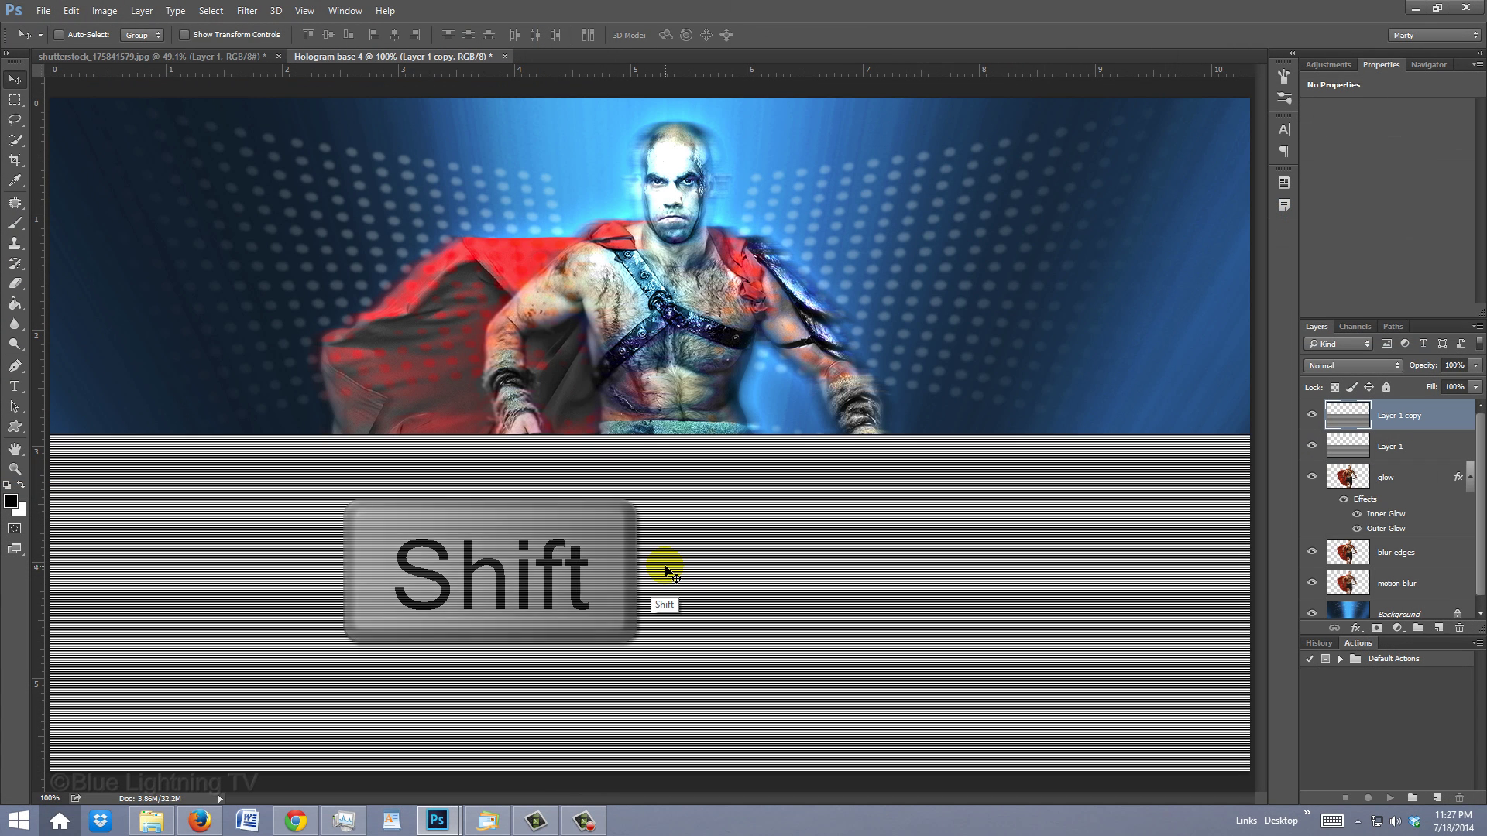
{"action": "left_click_drag", "start_coordinate": [666, 571], "coordinate": [675, 235]}
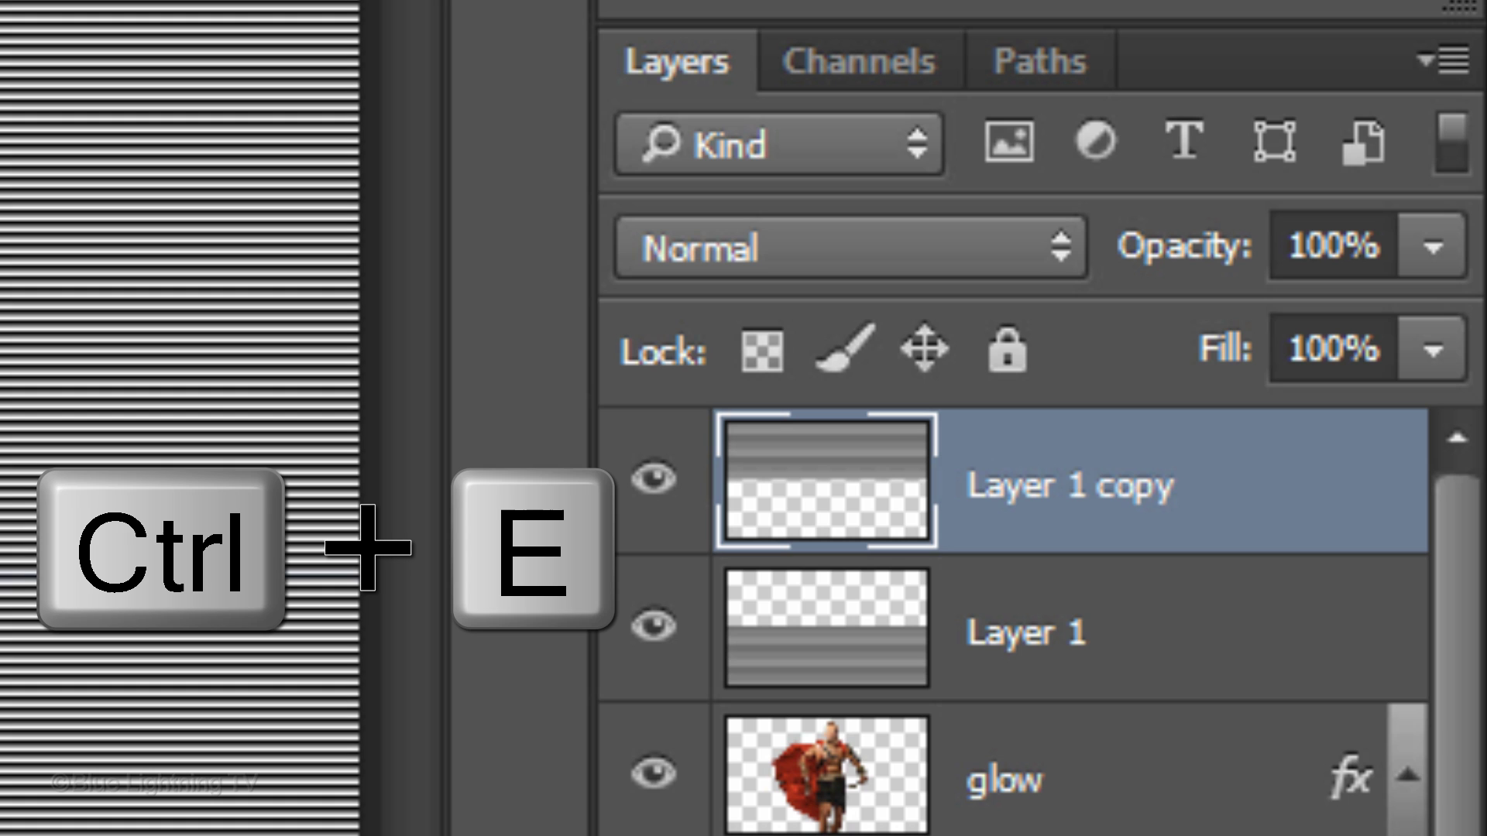
{"action": "key", "text": "ctrl+e"}
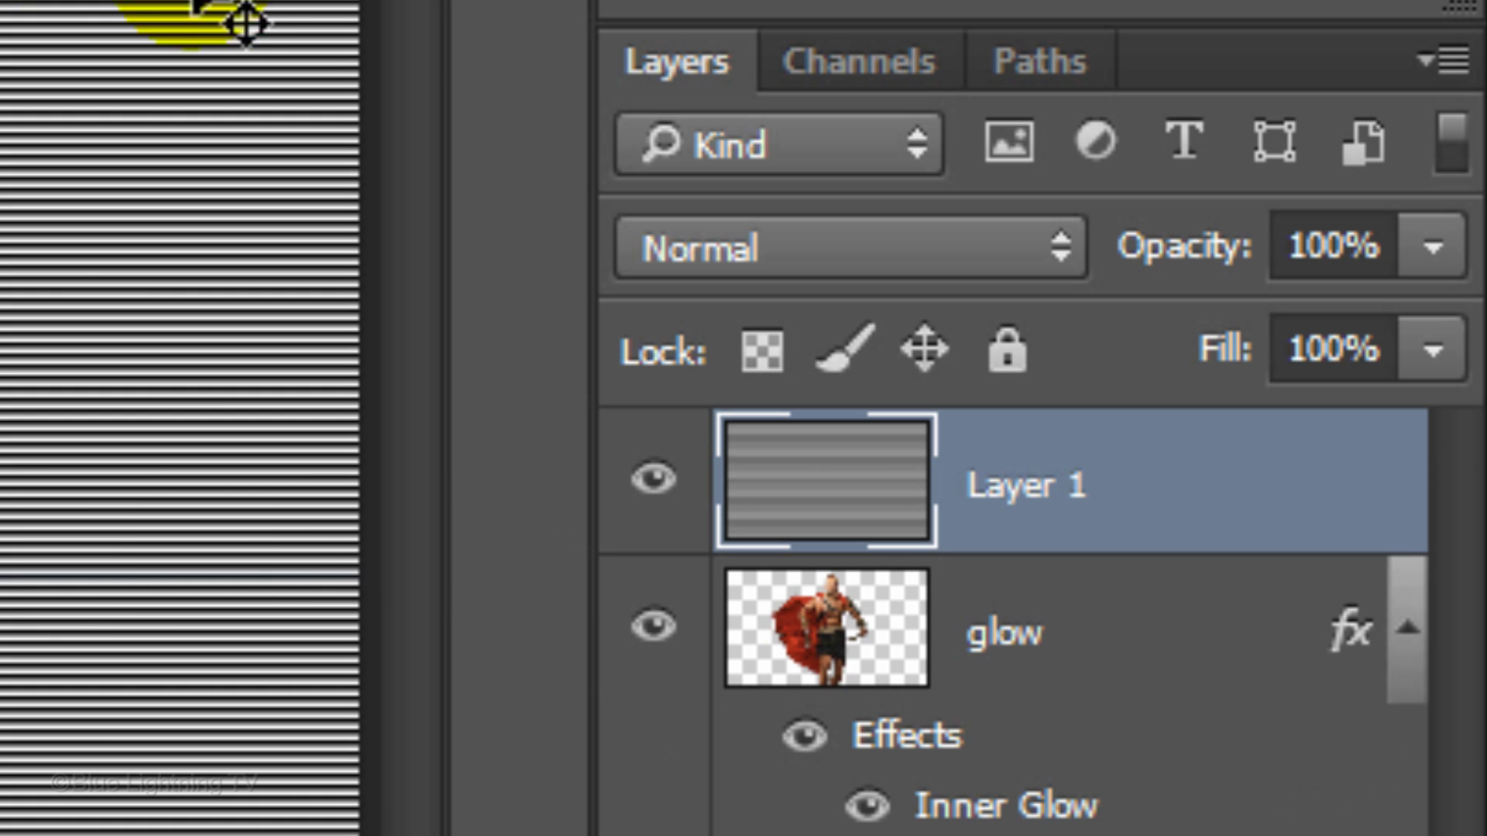
- Load the stripe channel as a selection, then delete Layer 1
{"action": "left_click", "coordinate": [813, 66]}
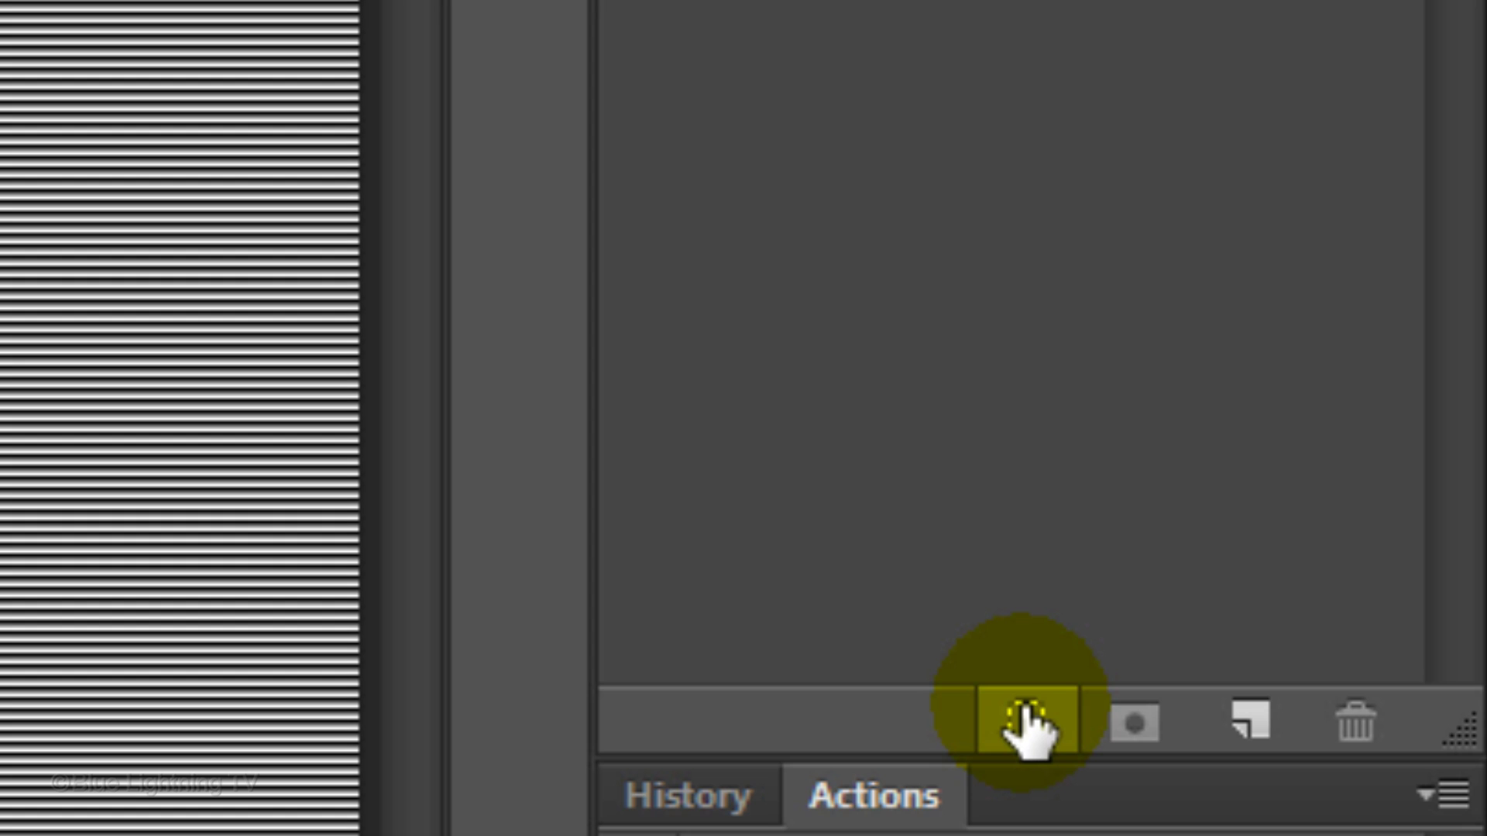
{"action": "left_click", "coordinate": [1026, 724]}
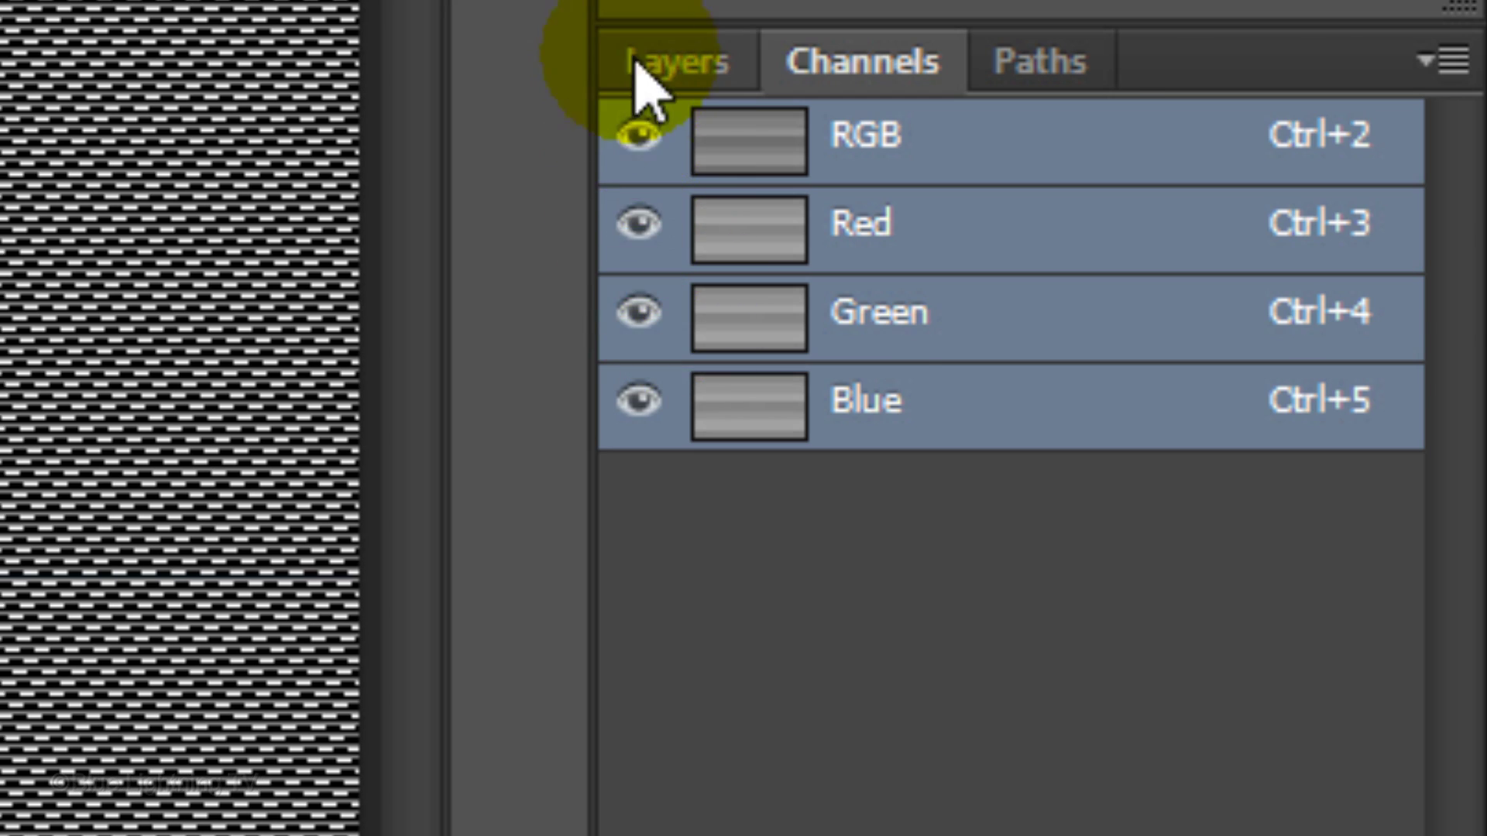
{"action": "left_click", "coordinate": [635, 63]}
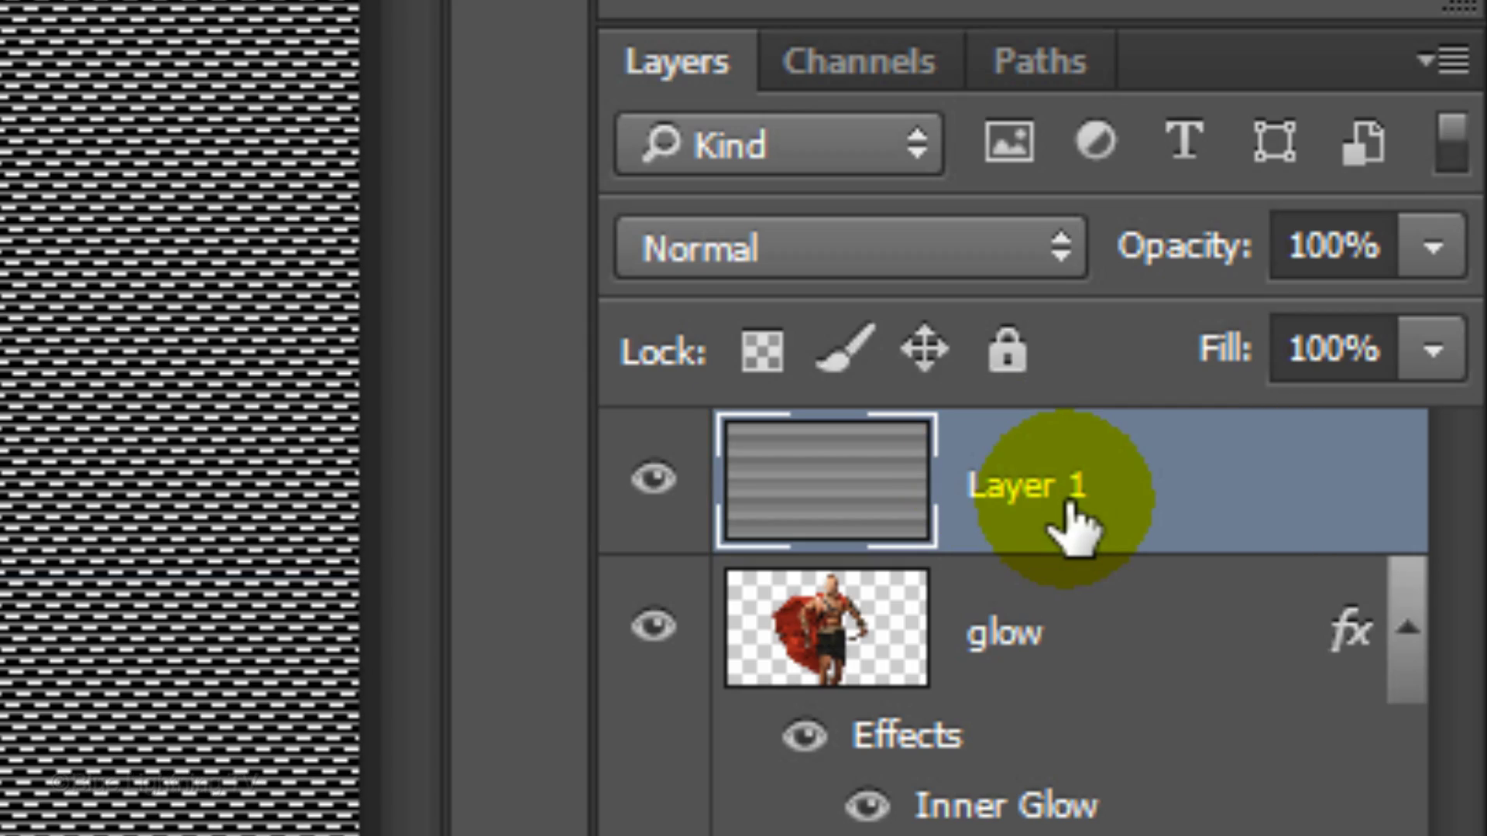
{"action": "left_click_drag", "start_coordinate": [1073, 527], "coordinate": [1415, 786]}
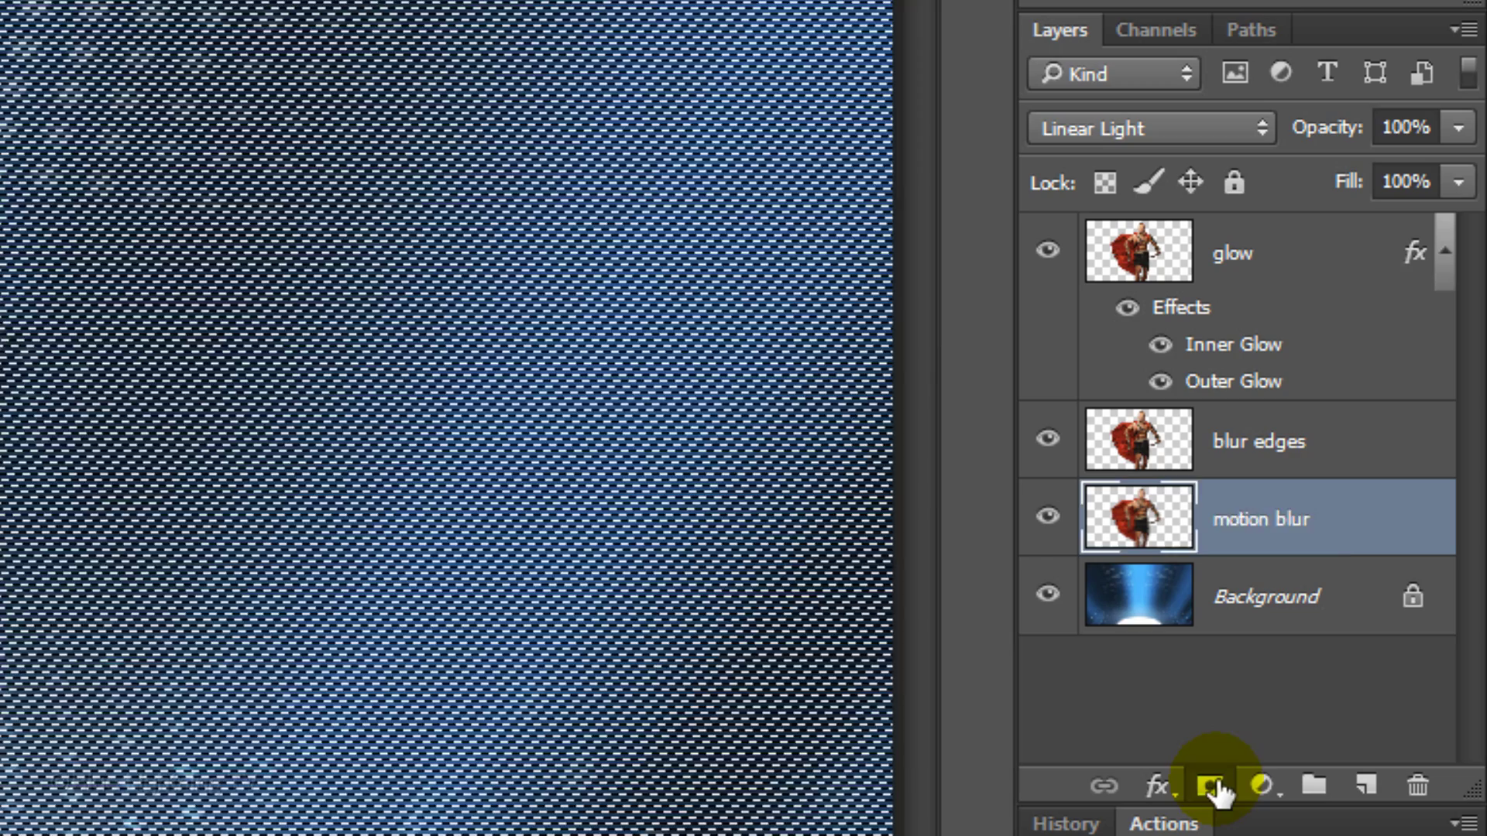
- Mask motion blur with the stripes, copy the mask to blur edges, and invert the motion blur mask
{"action": "left_click", "coordinate": [1212, 786]}
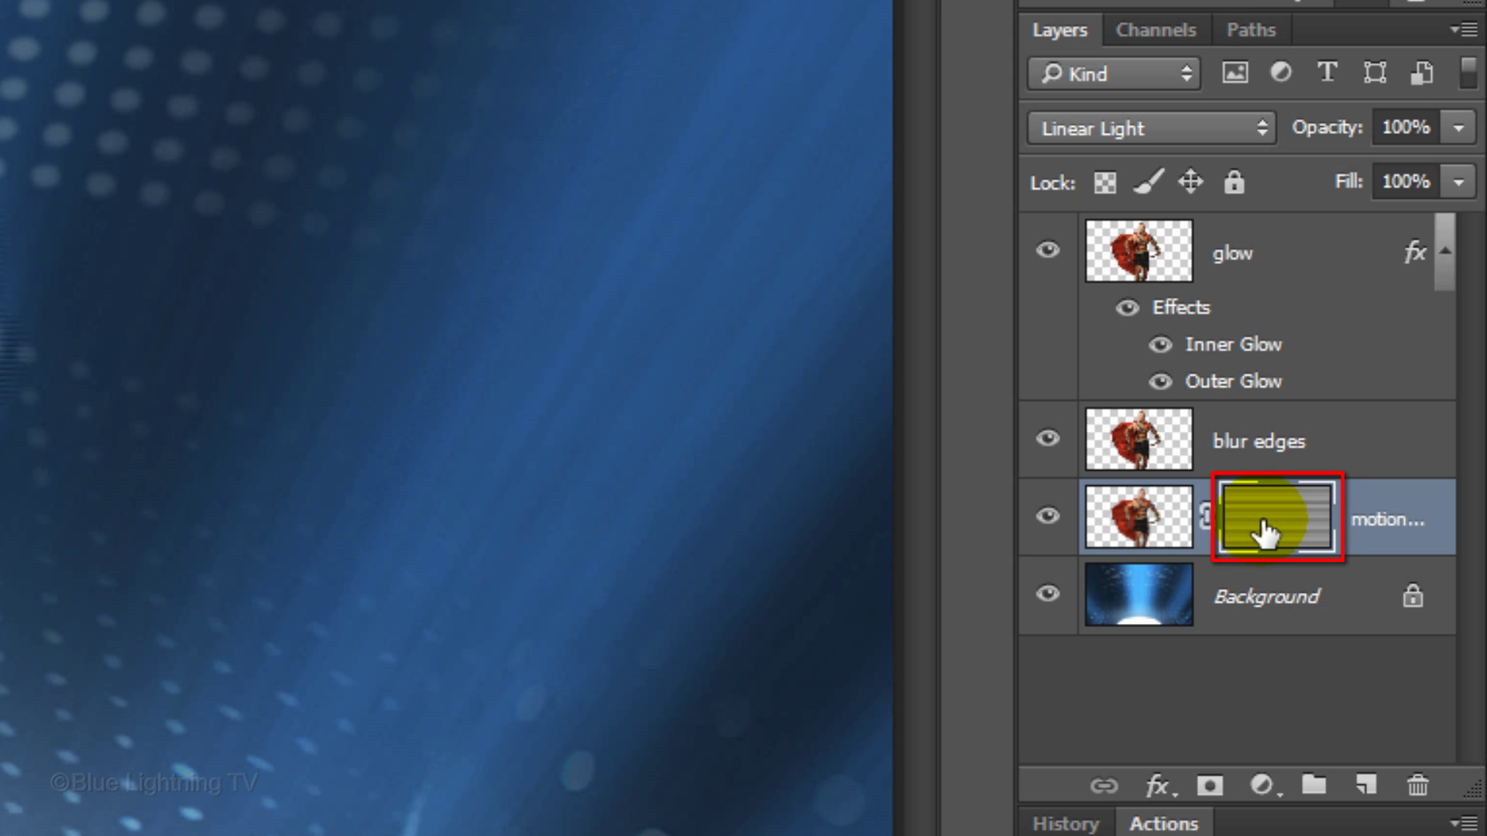
{"action": "key", "text": "alt"}
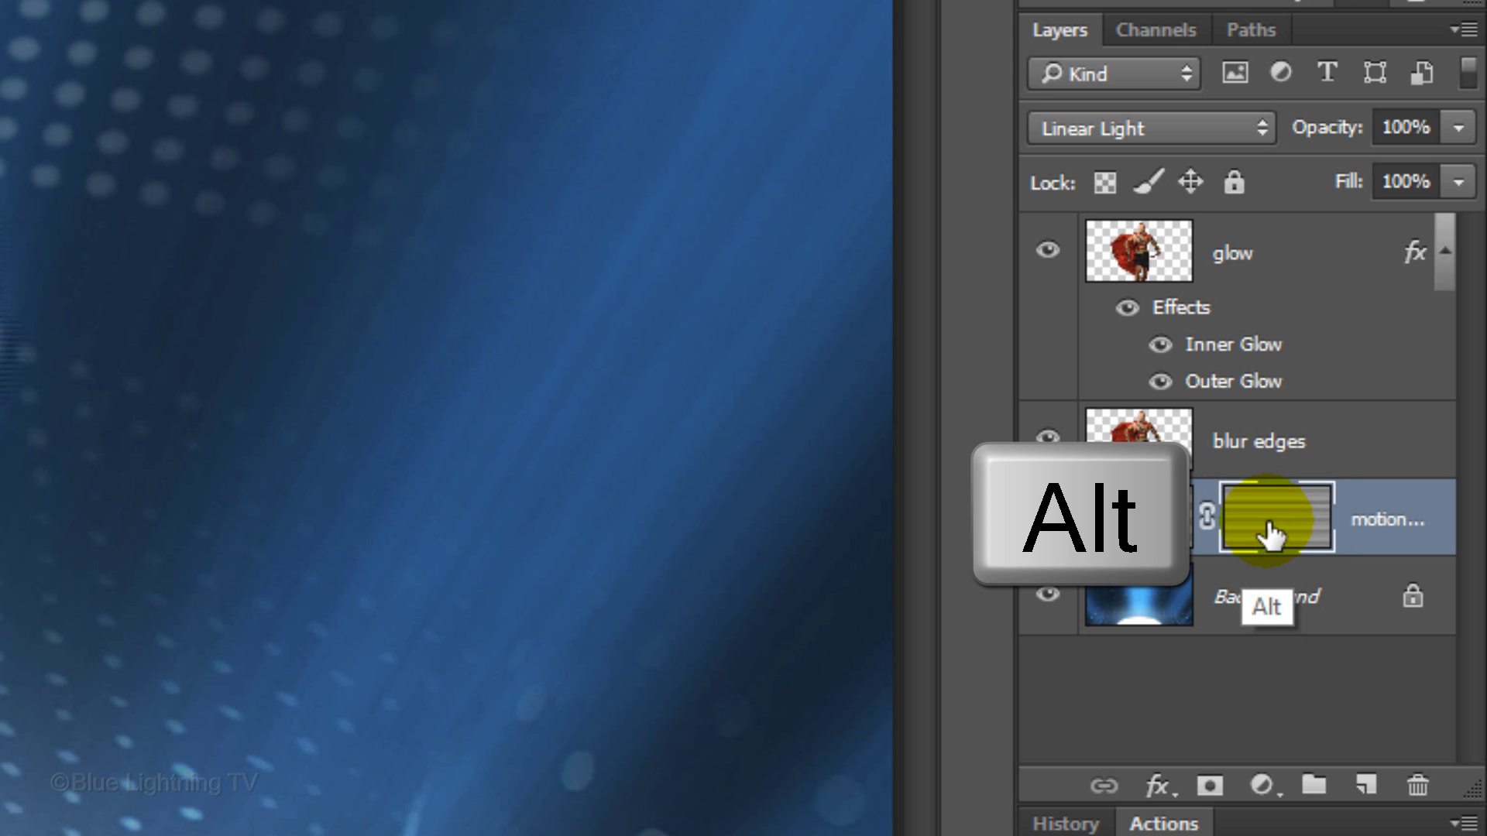
{"action": "left_click_drag", "start_coordinate": [1270, 532], "coordinate": [1262, 453]}
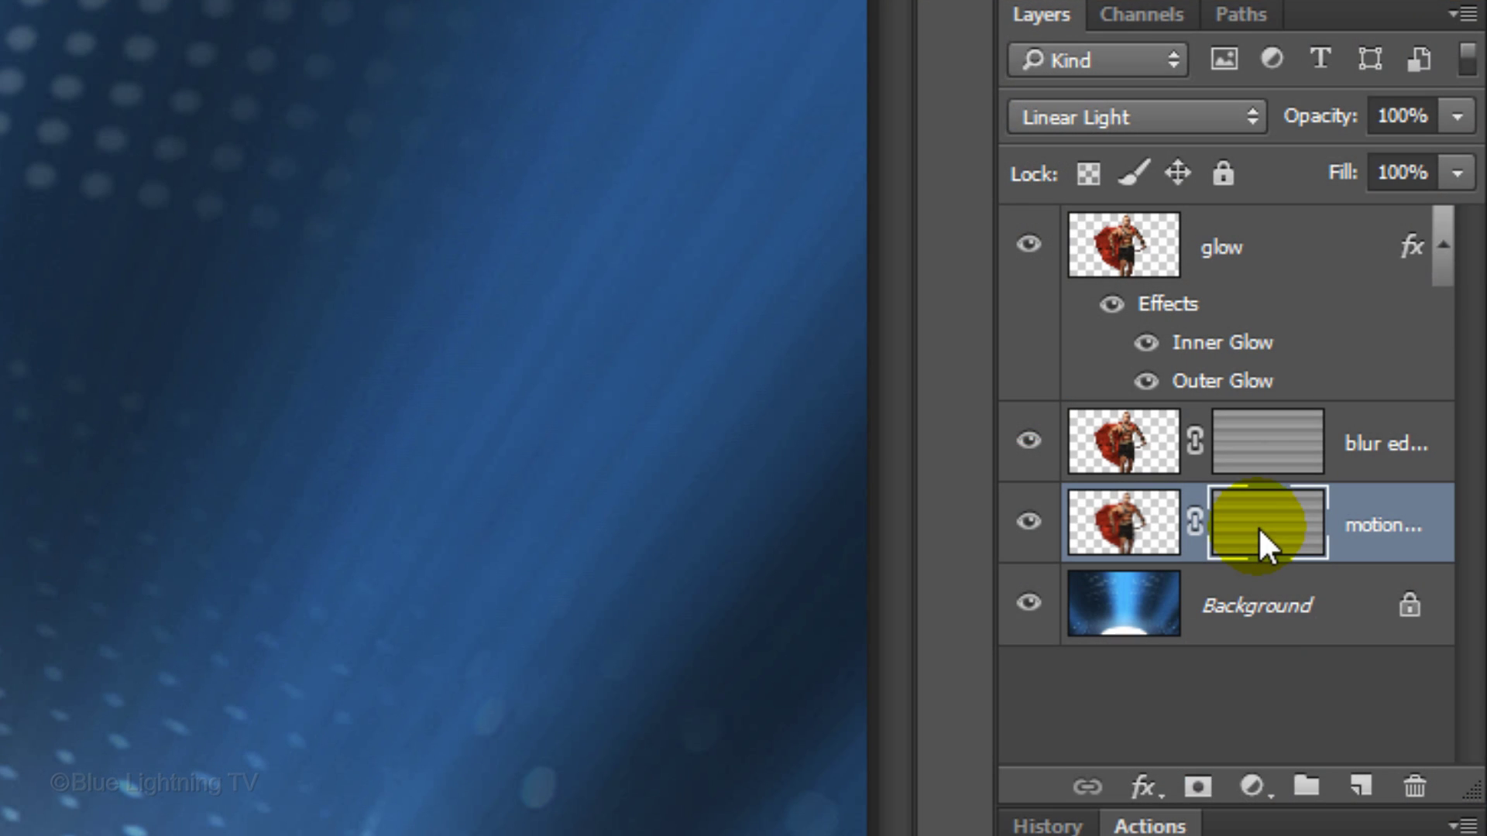
{"action": "key", "text": "ctrl+i"}
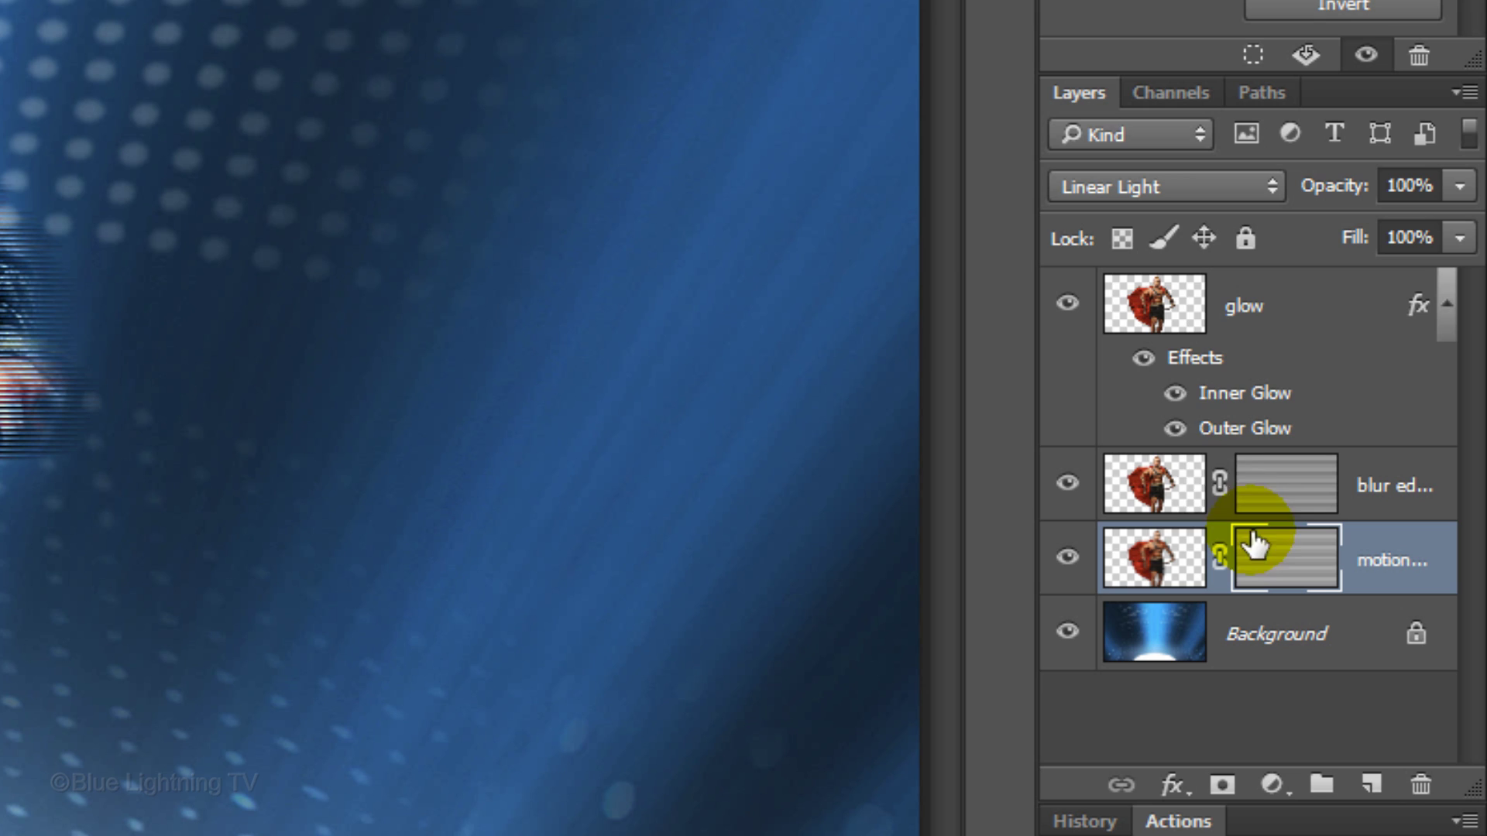
- Group glow, blur edges and motion blur into Group 1 and add a Photo Filter layer
{"action": "left_click", "coordinate": [1171, 310], "text": "shift"}
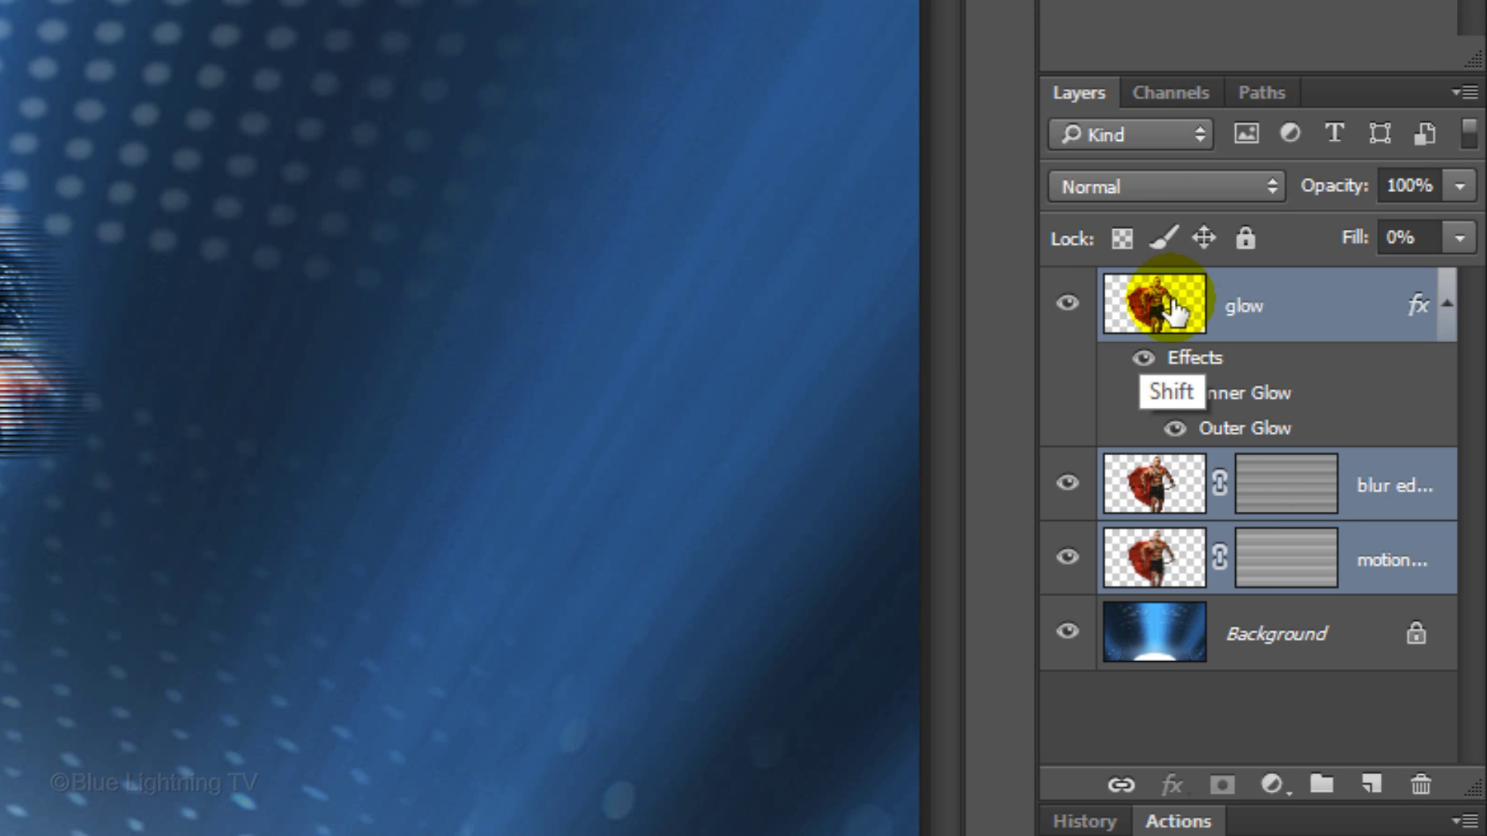
{"action": "key", "text": "ctrl+g"}
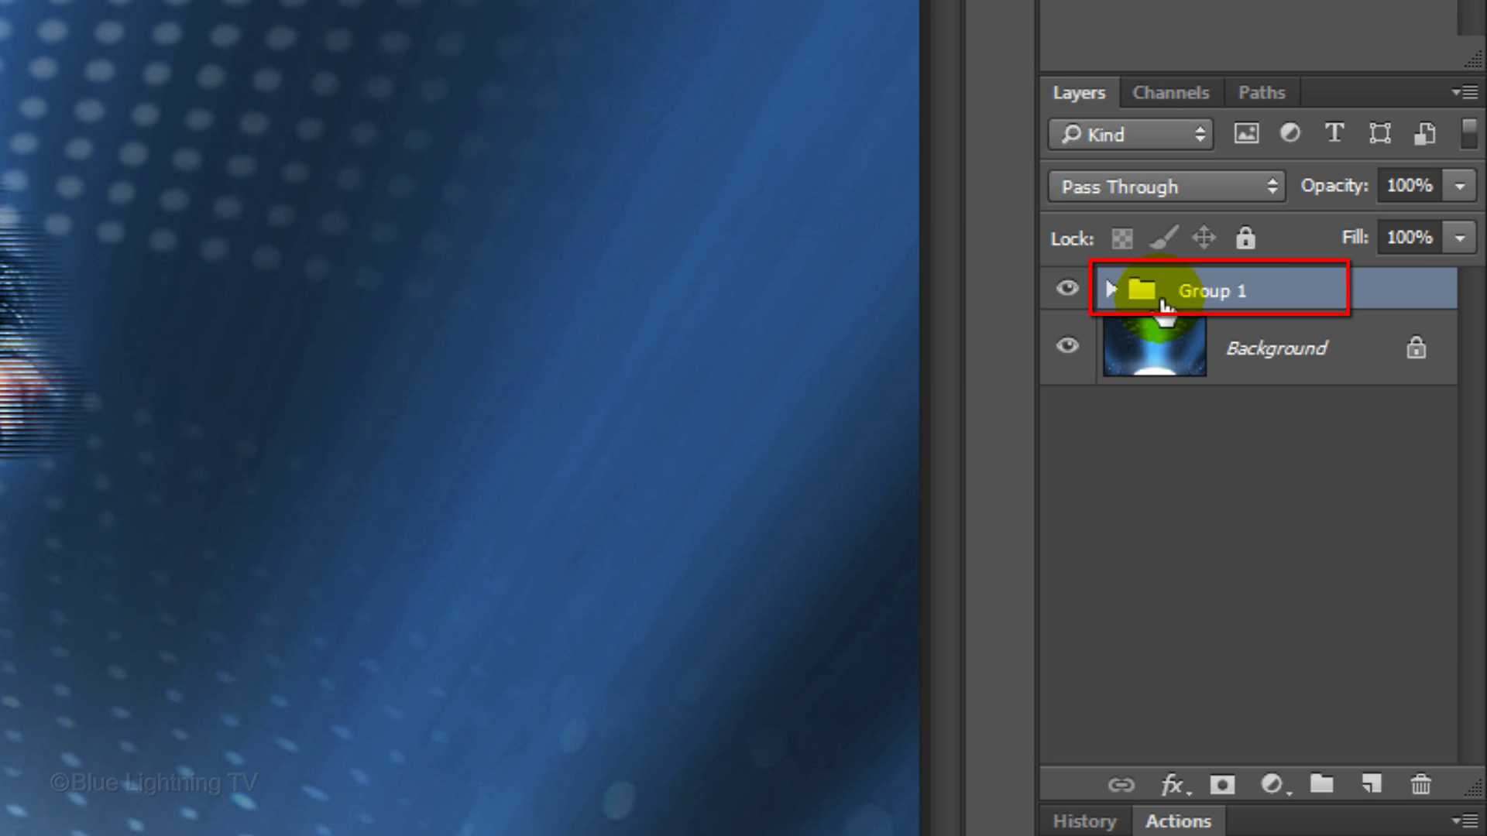
{"action": "left_click", "coordinate": [1274, 782]}
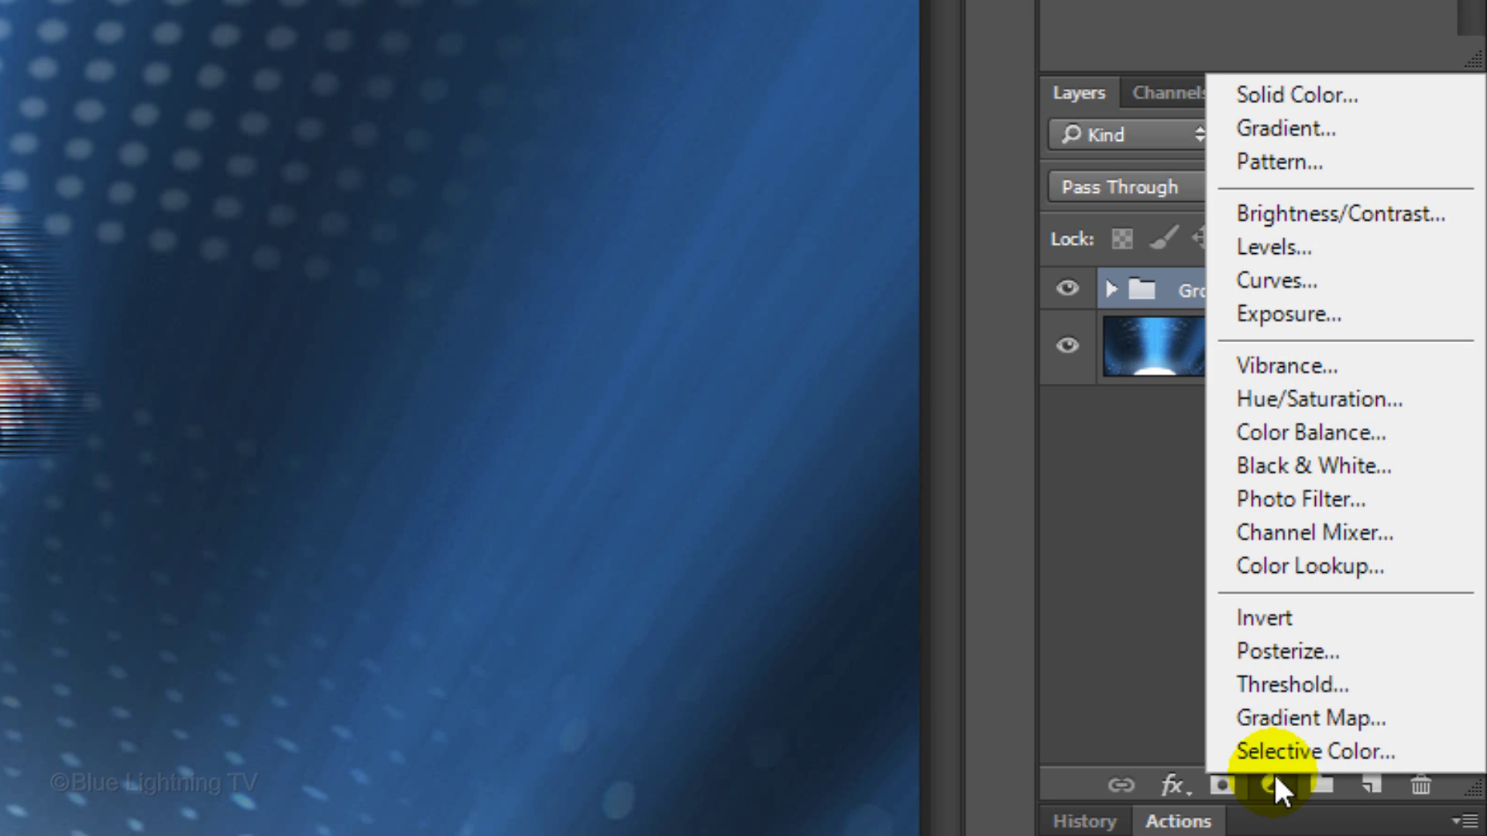
{"action": "left_click", "coordinate": [1284, 507]}
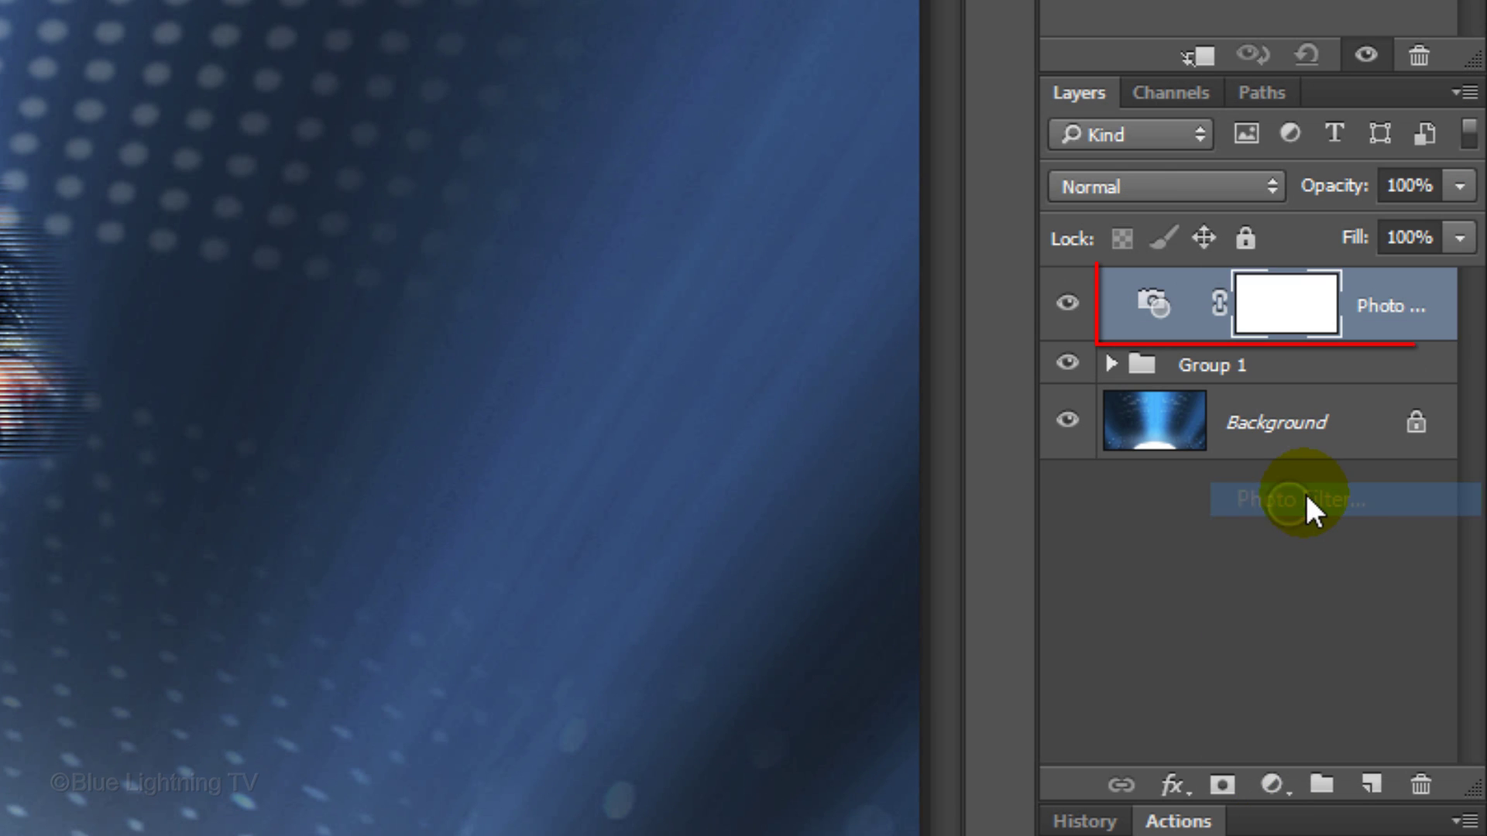
- Clip the Photo Filter to Group 1 and set it to Blue at 25% density
{"action": "left_click", "coordinate": [1202, 58]}
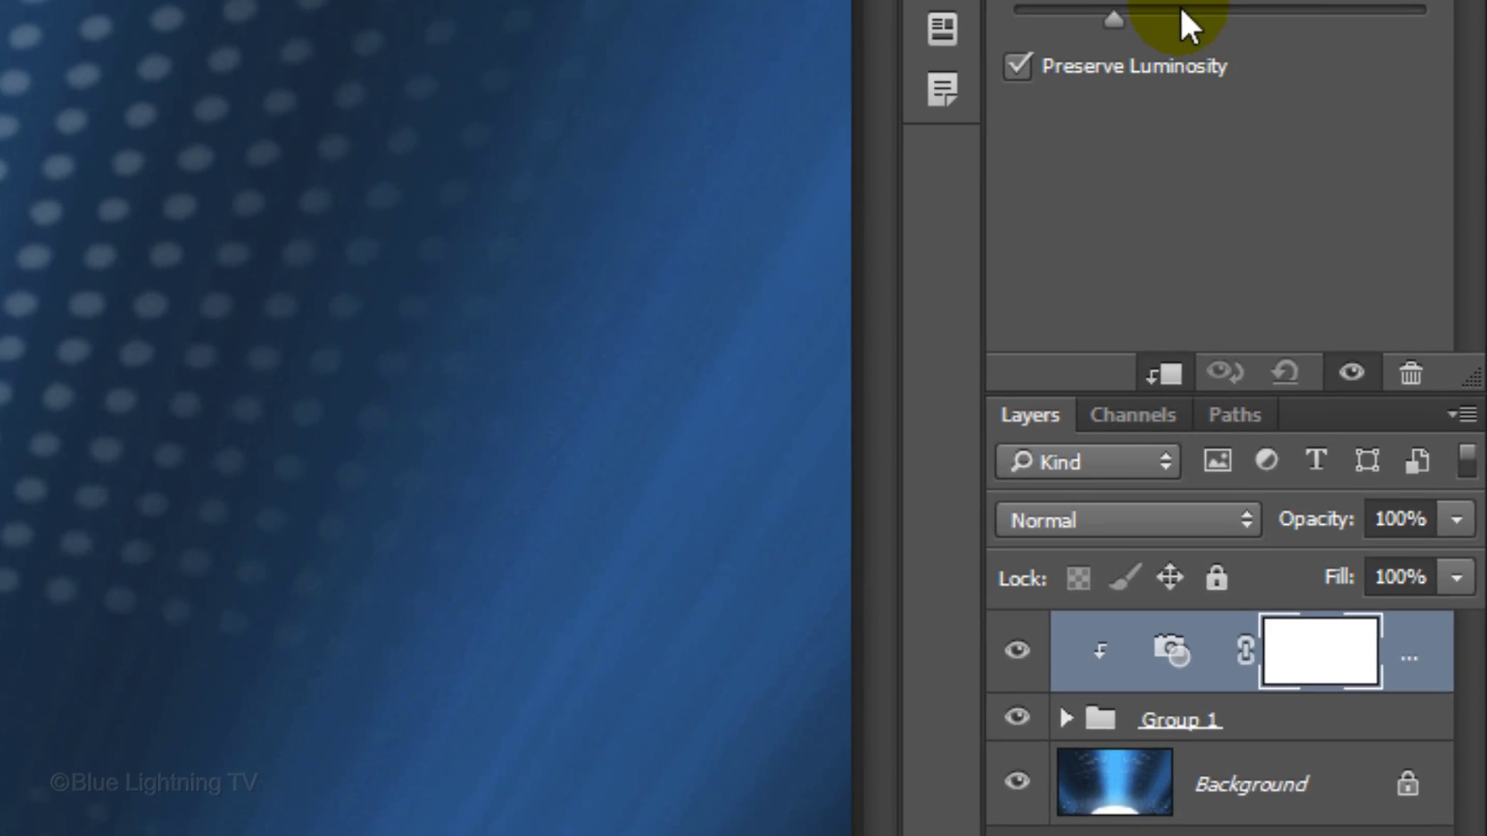
{"action": "left_click", "coordinate": [1152, 155]}
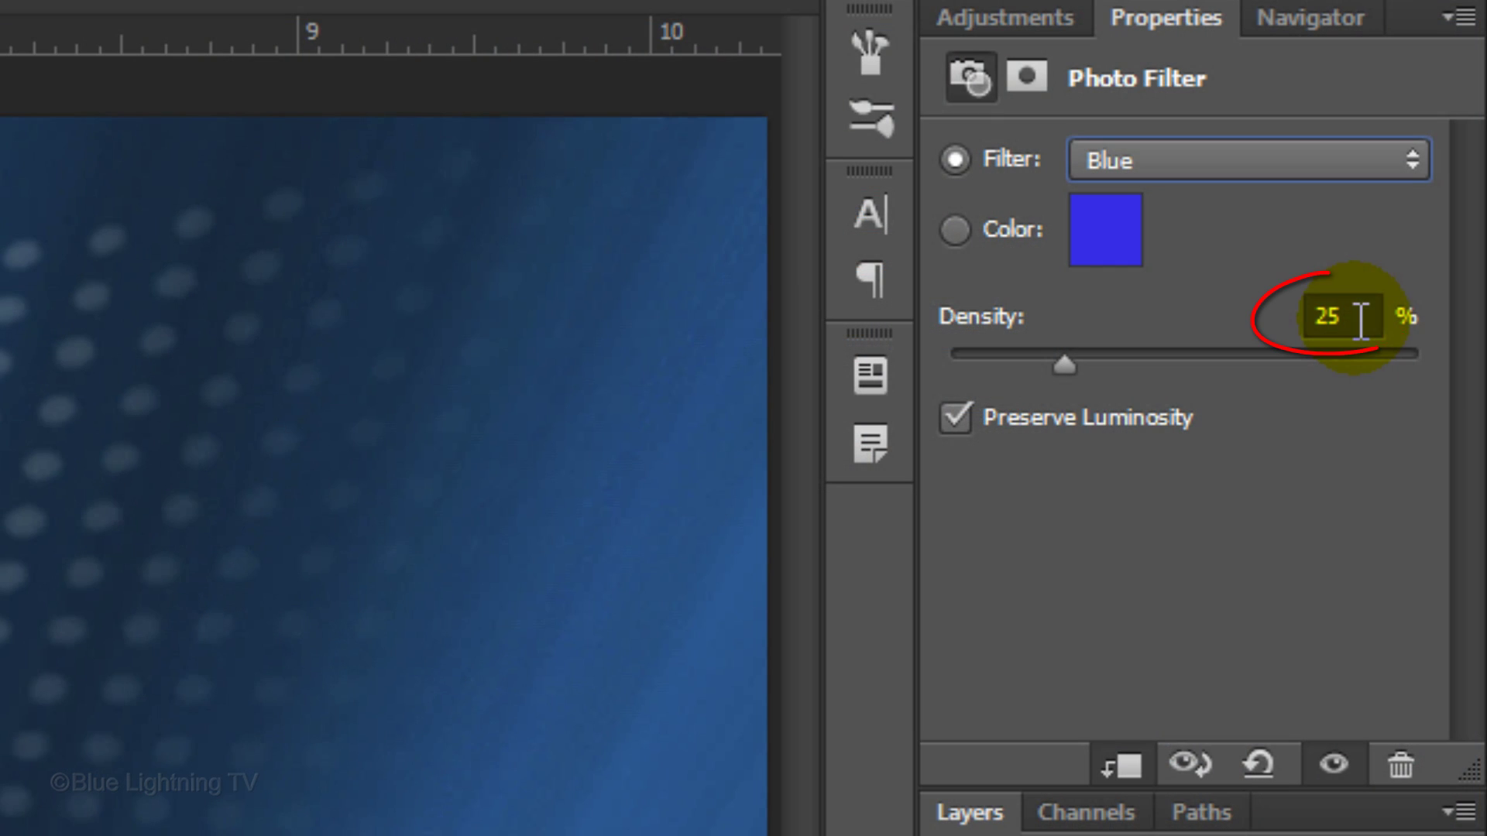
{"action": "left_click", "coordinate": [1361, 318]}
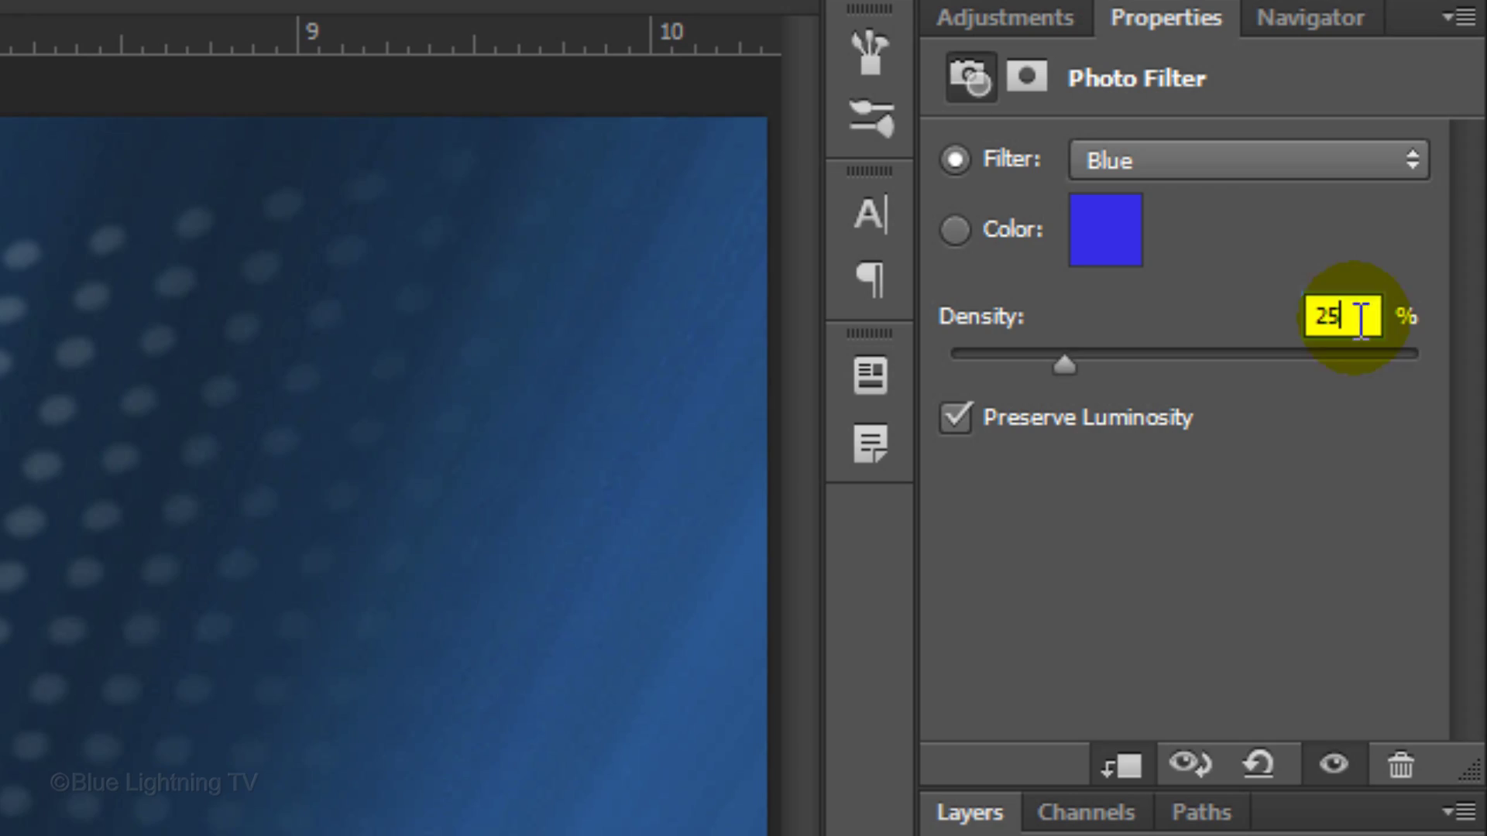